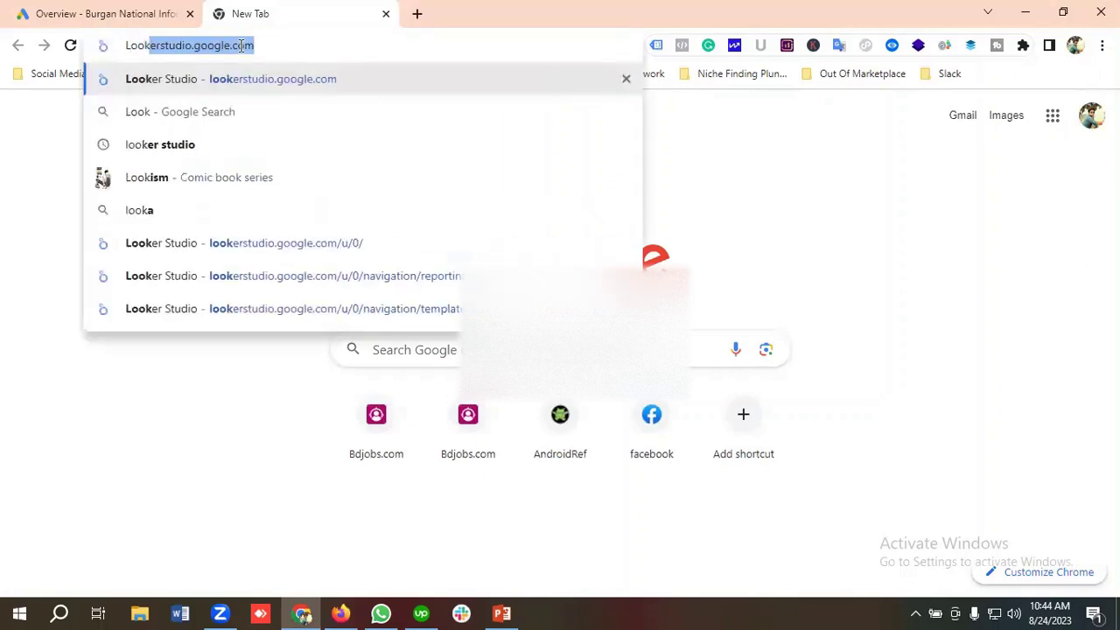
Load lookerstudio.google.com and go to its Templates gallery.
key(Return)
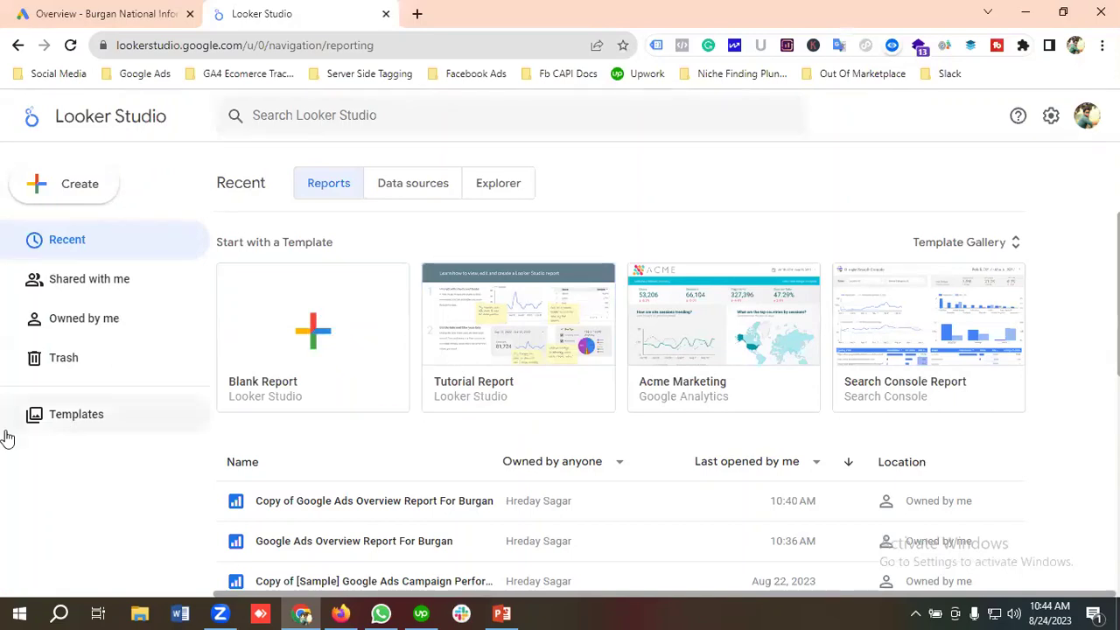
click(78, 425)
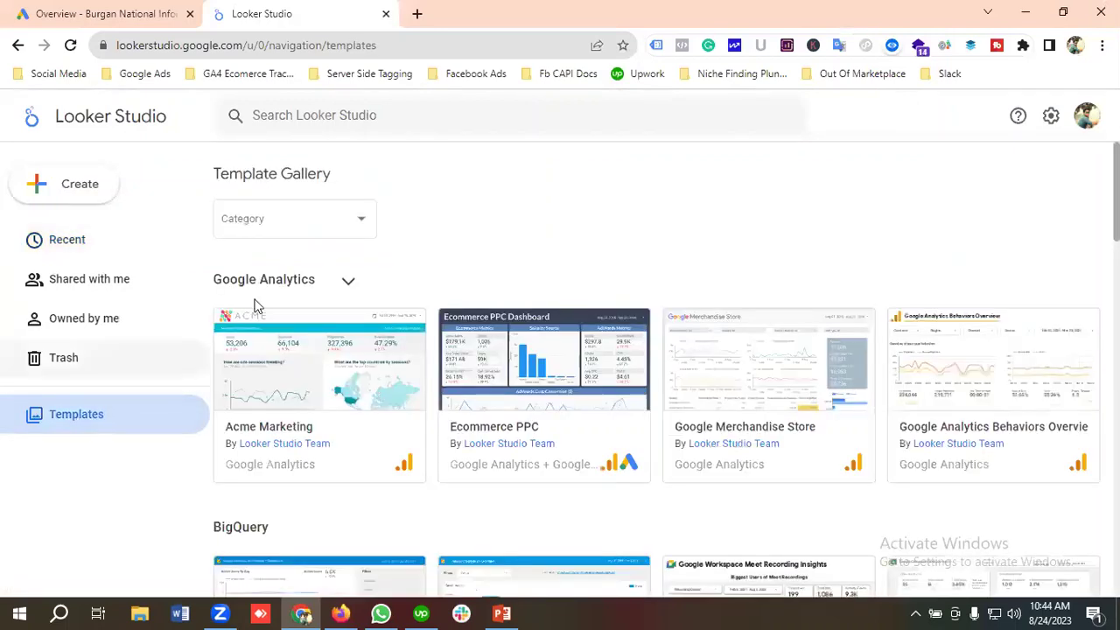
Filter the template gallery's Category list to Google Ads only.
click(314, 223)
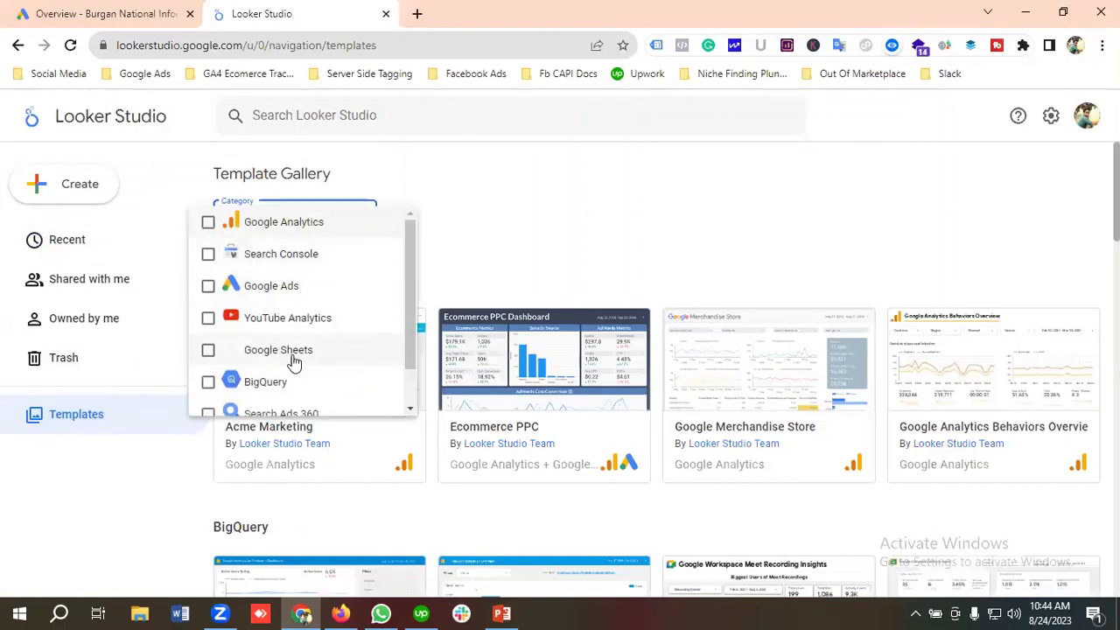
scroll(328, 350, down, 1)
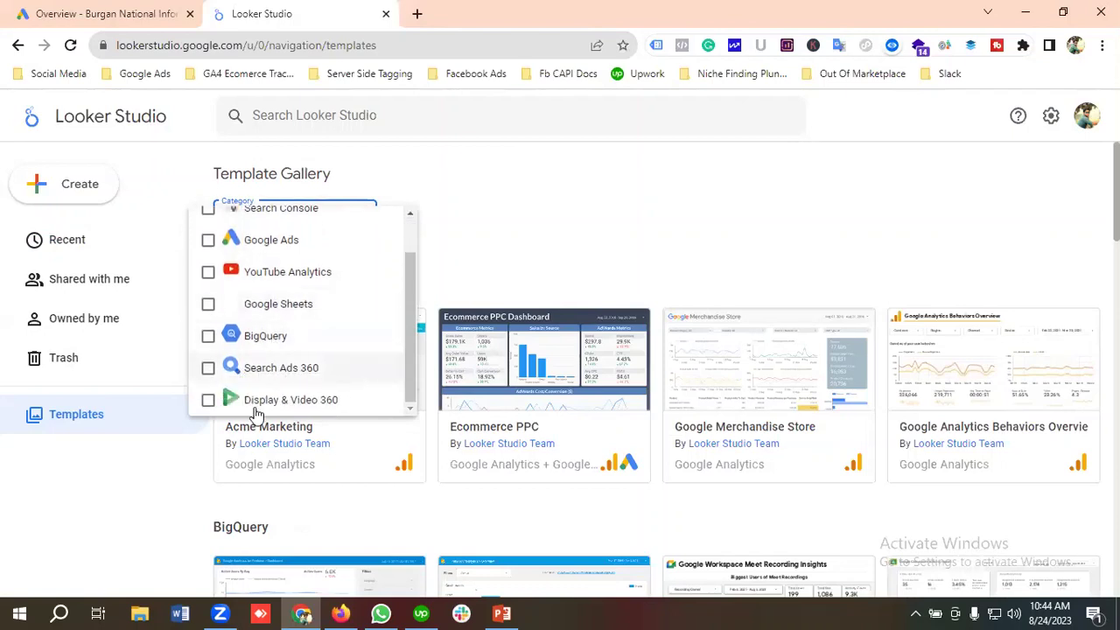
scroll(344, 388, up, 1)
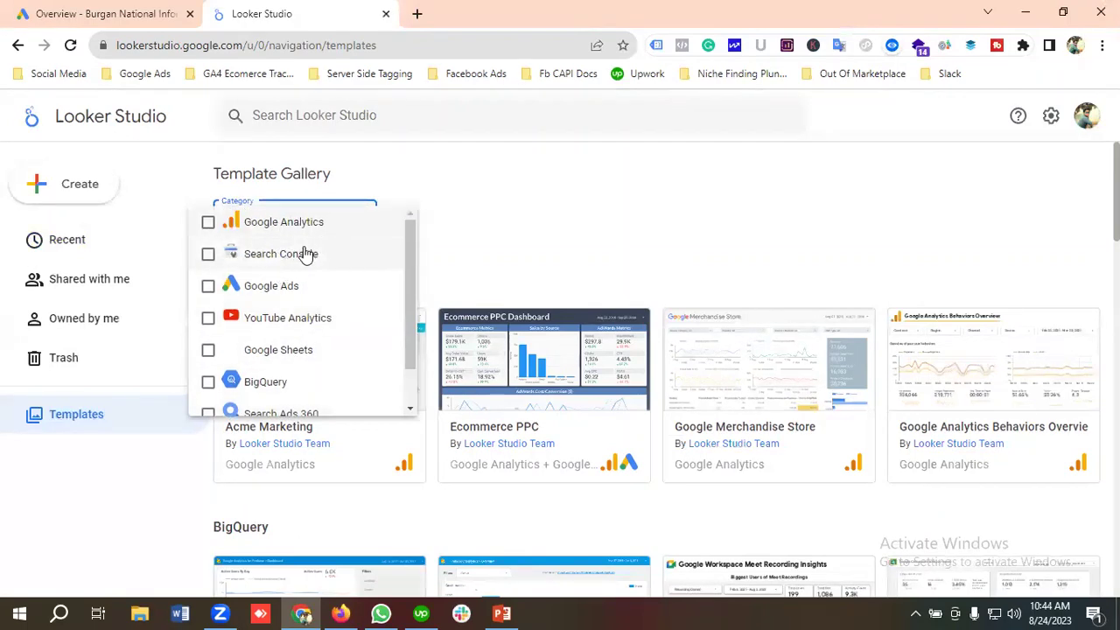
click(284, 290)
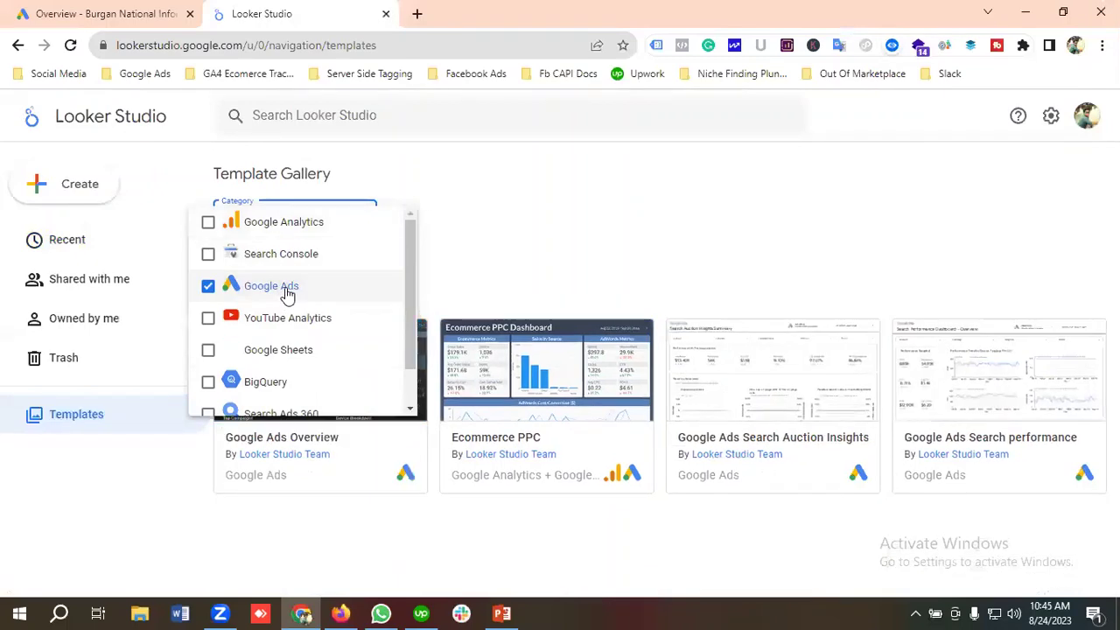
click(698, 221)
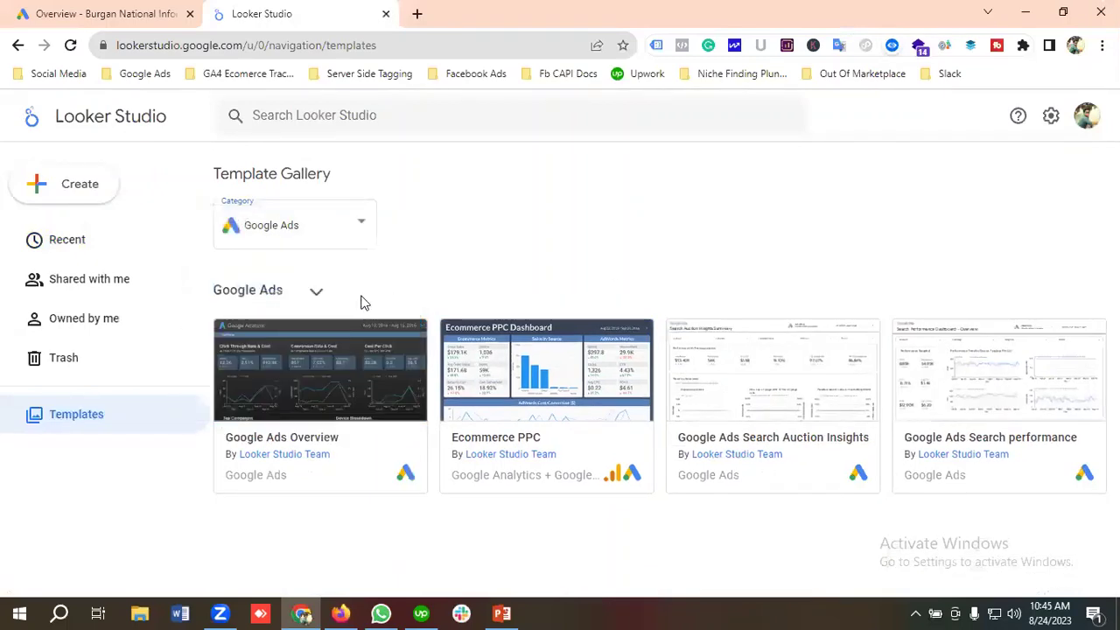
Expand the Google Ads section and browse down to Experiments Performance and Account CPA / ROAS Tool.
click(316, 294)
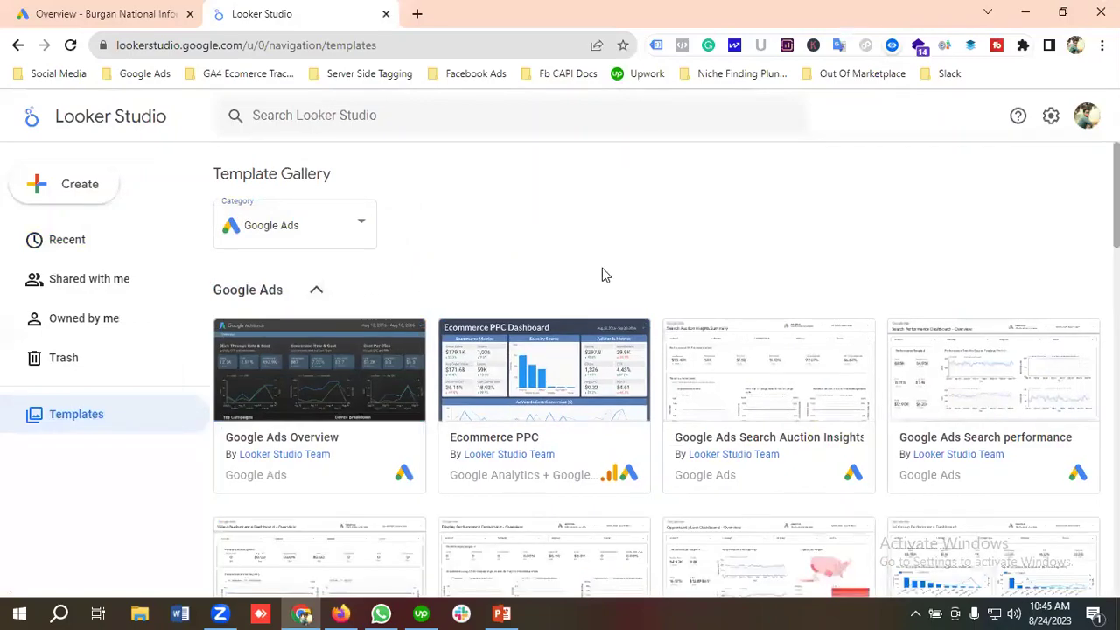
scroll(533, 382, down, 5)
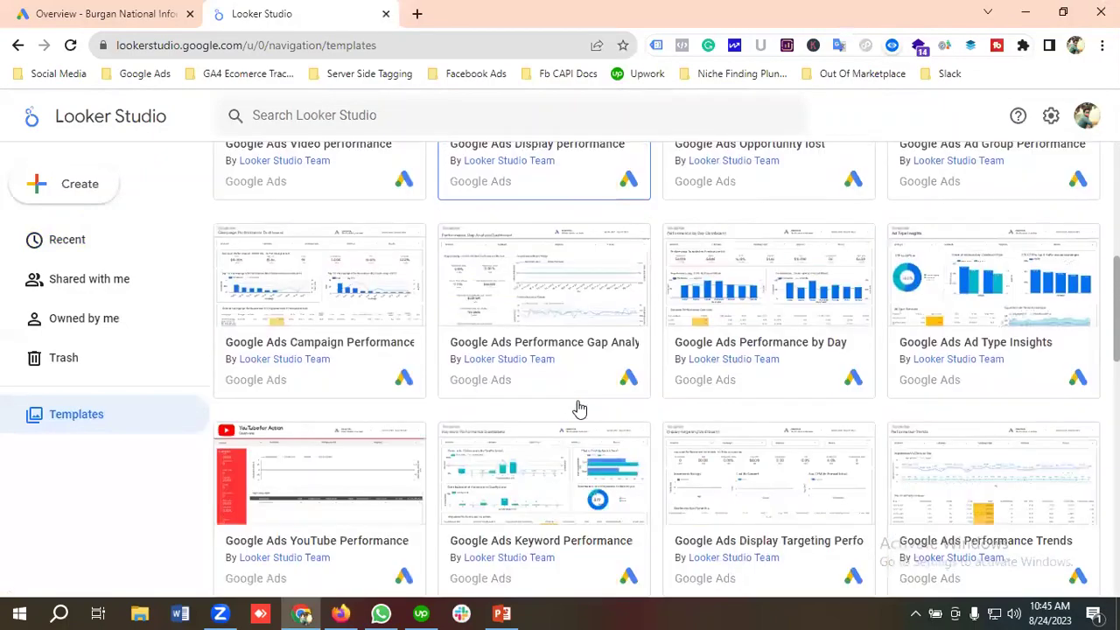
scroll(578, 408, down, 6)
scroll(577, 408, up, 10)
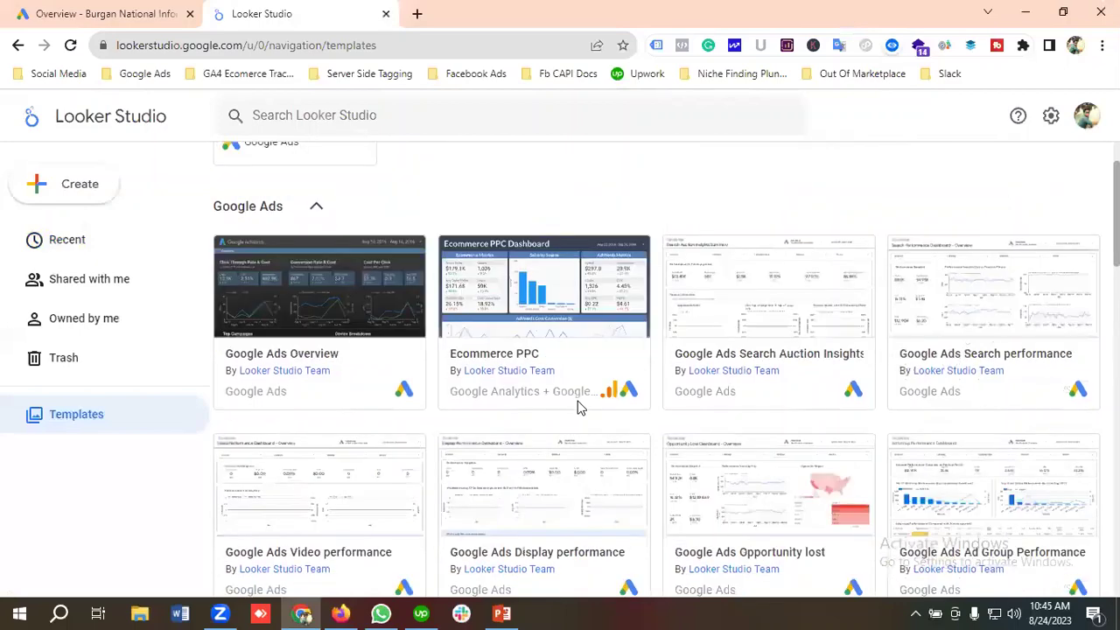
scroll(542, 394, up, 1)
scroll(469, 236, down, 1)
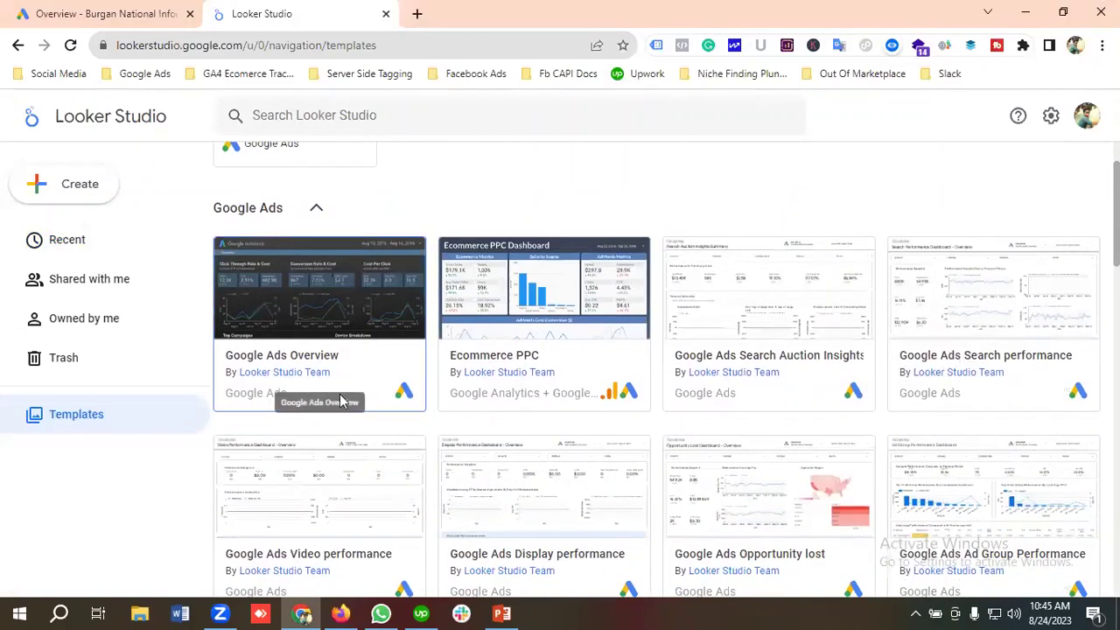
scroll(613, 342, up, 1)
scroll(525, 352, down, 1)
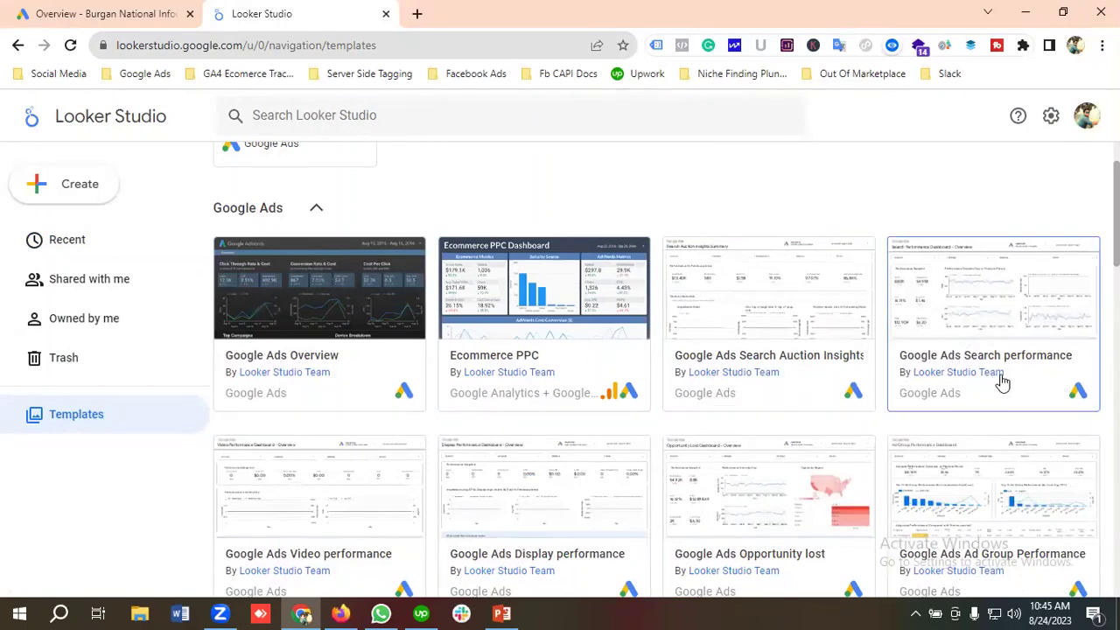
scroll(452, 370, down, 2)
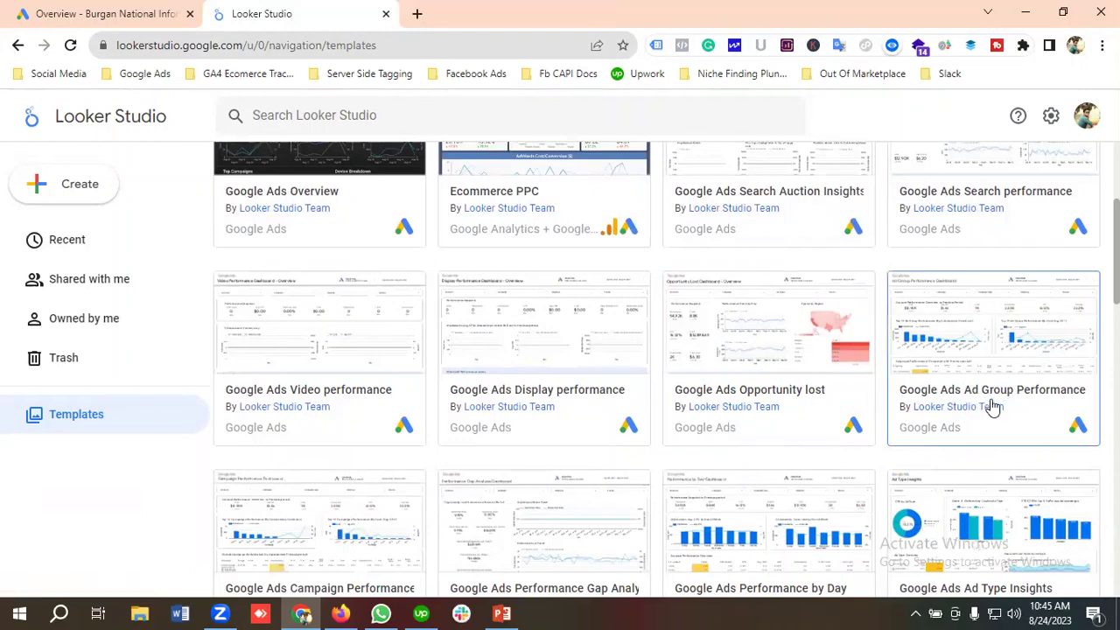
scroll(574, 371, down, 2)
scroll(574, 371, down, 1)
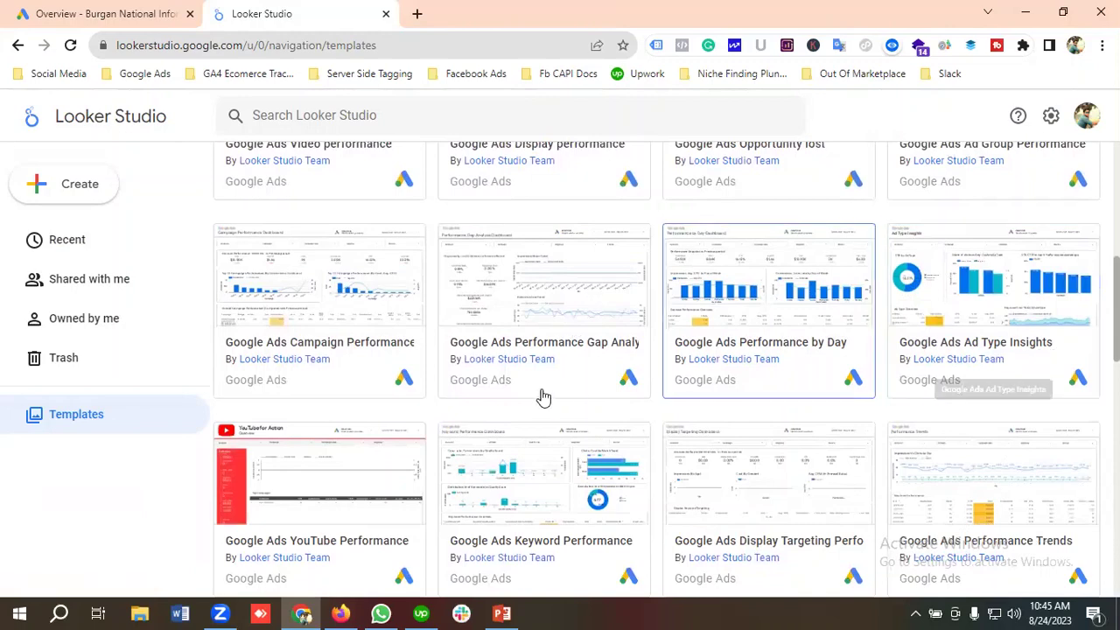
scroll(525, 386, down, 2)
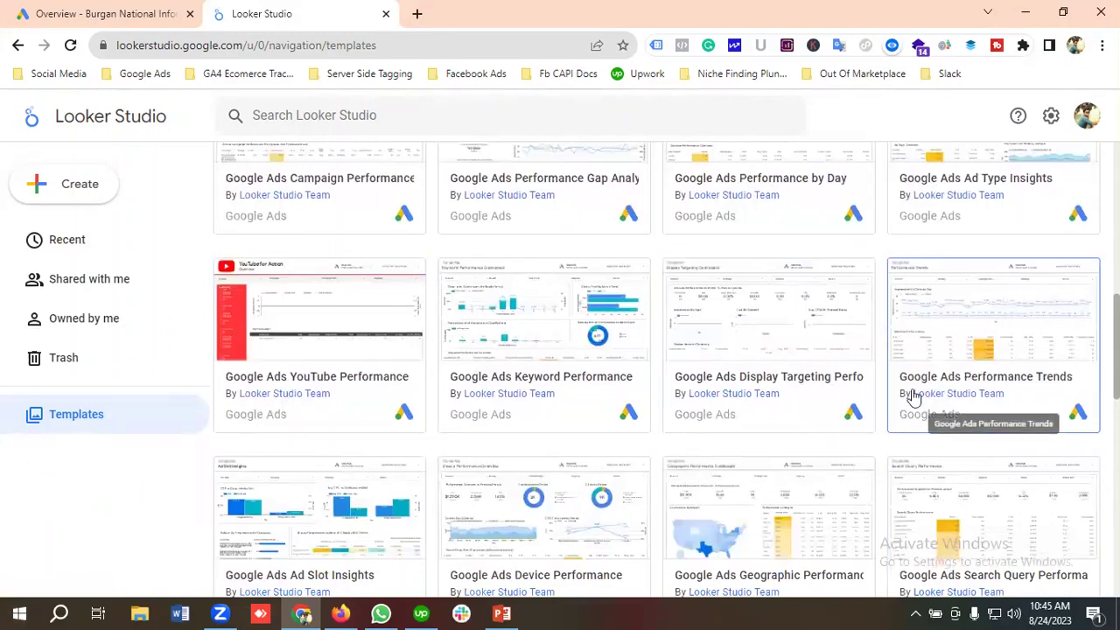
scroll(493, 430, down, 1)
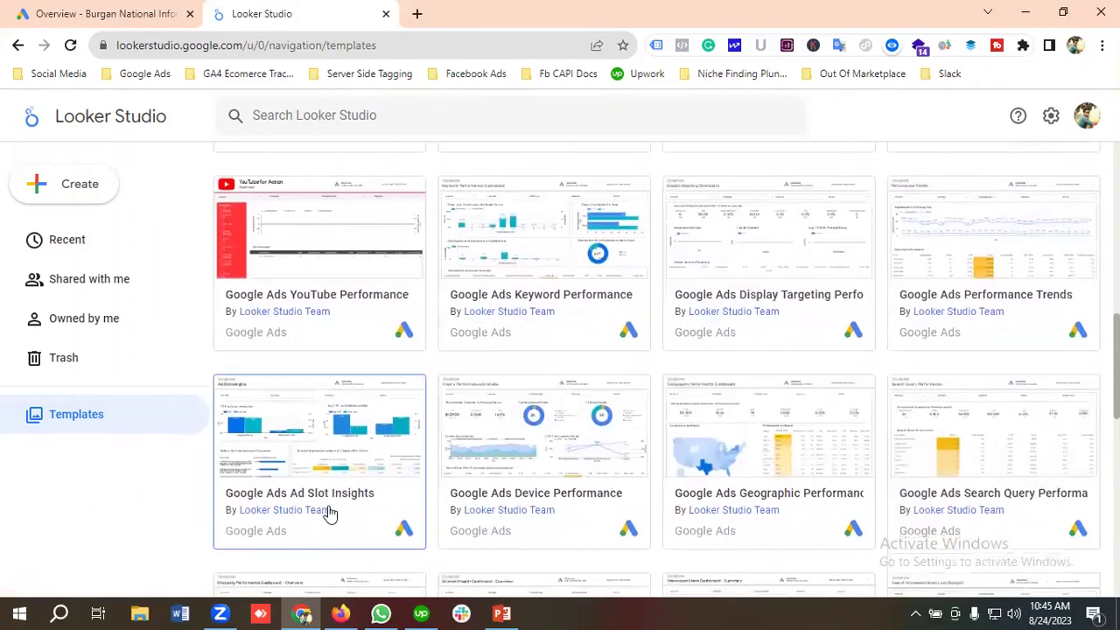
scroll(604, 455, down, 1)
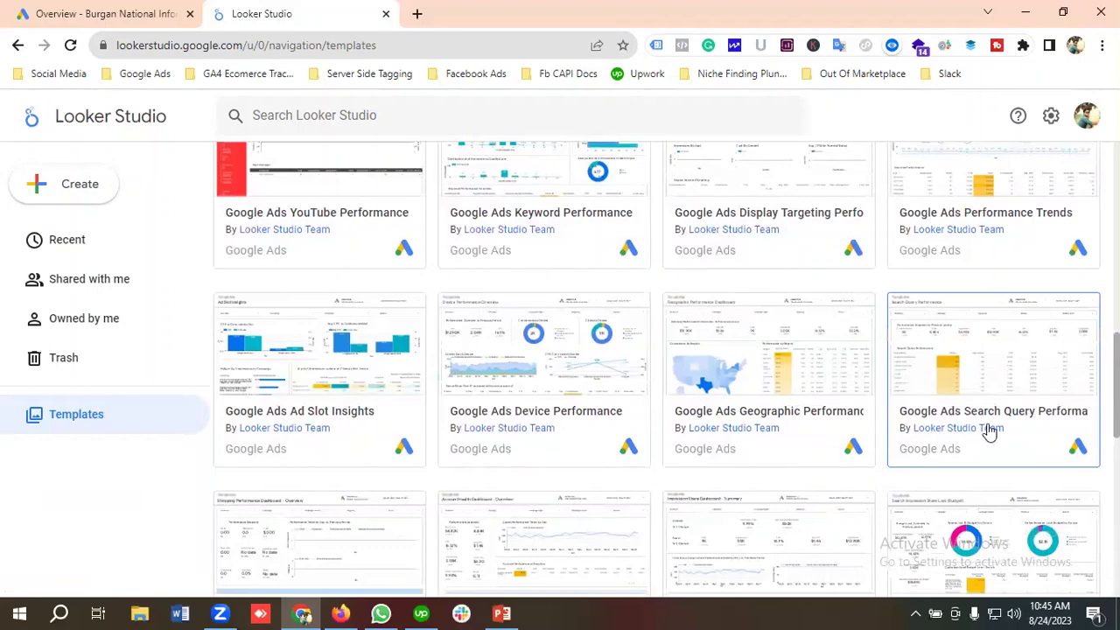
scroll(440, 437, down, 2)
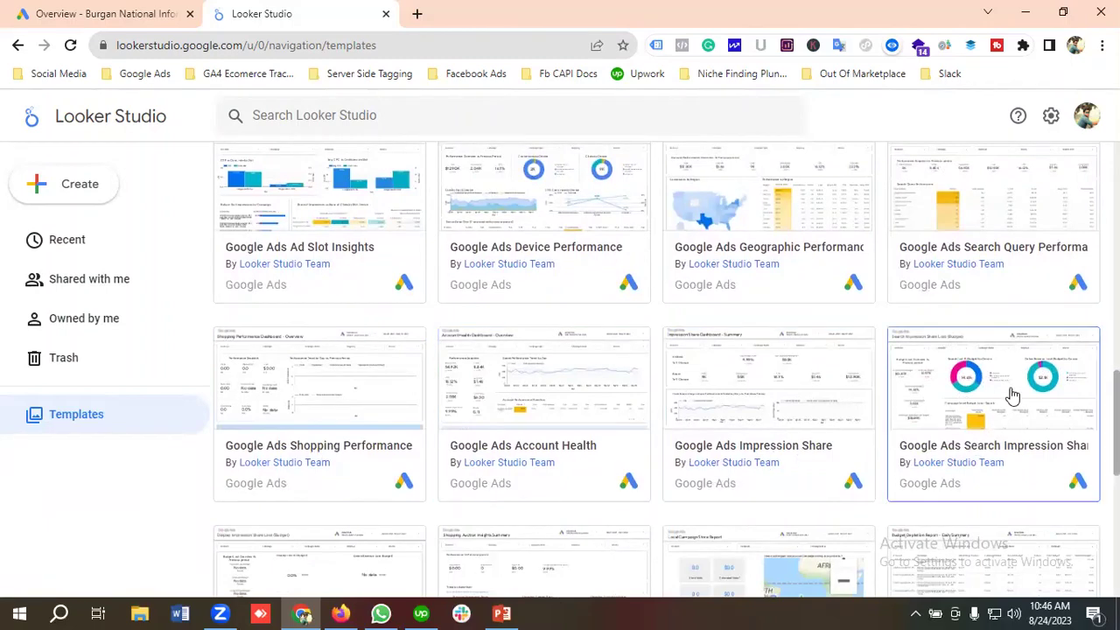
scroll(1015, 392, down, 1)
scroll(430, 347, down, 2)
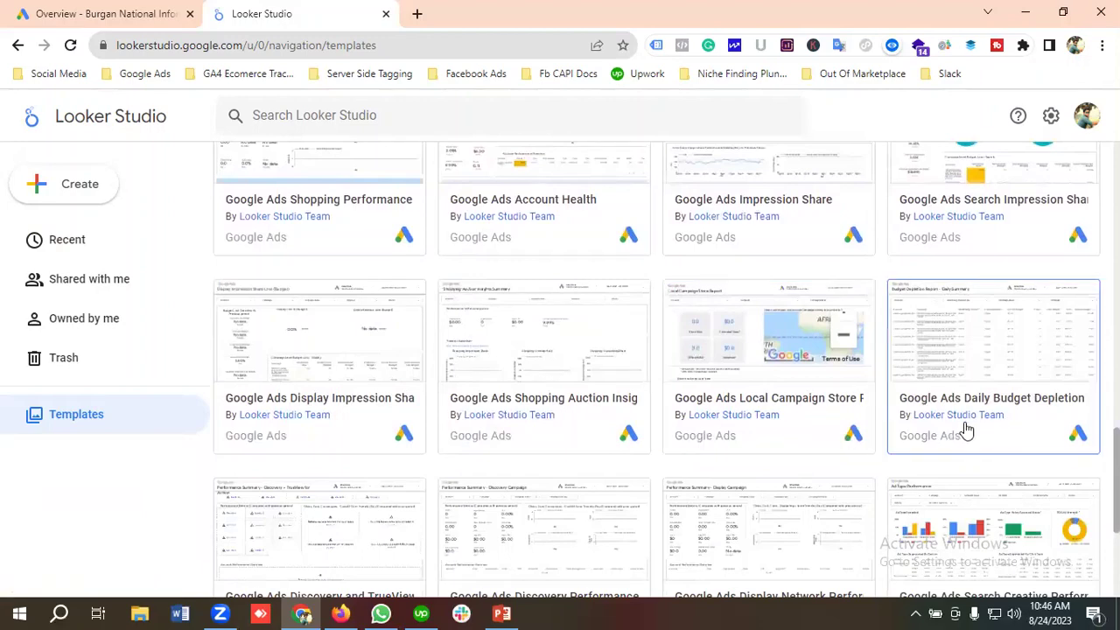
scroll(291, 444, down, 2)
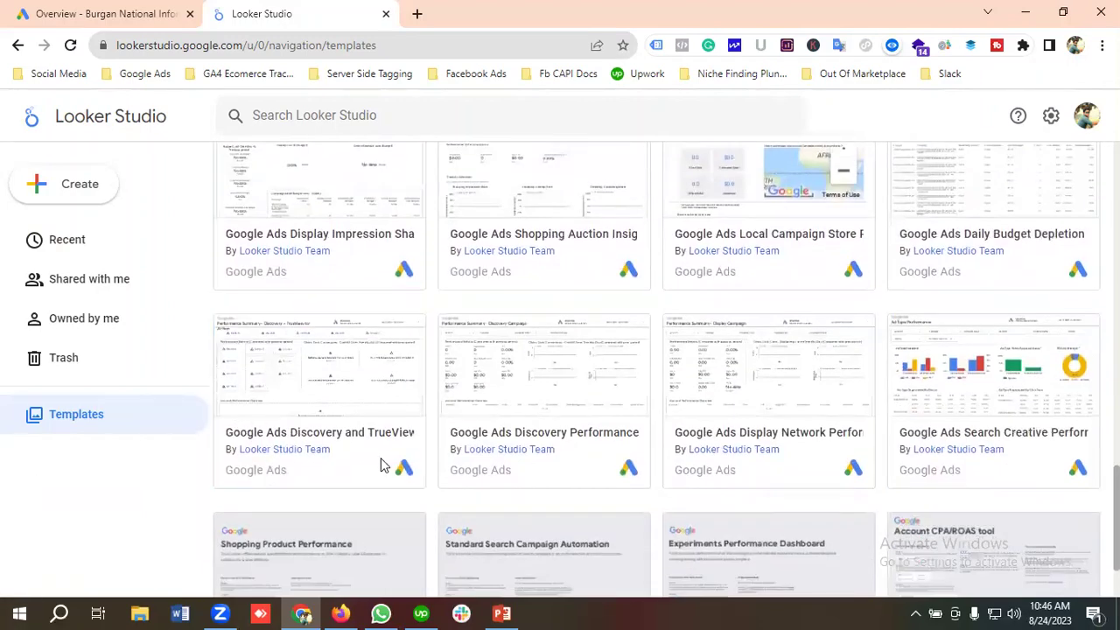
scroll(578, 429, down, 1)
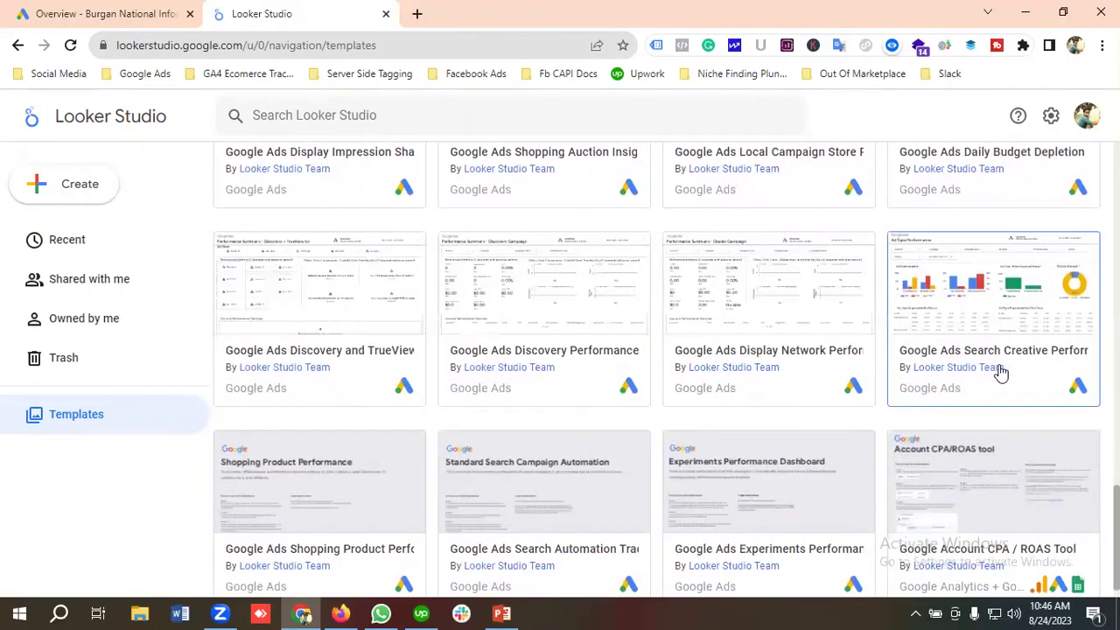
scroll(455, 473, down, 2)
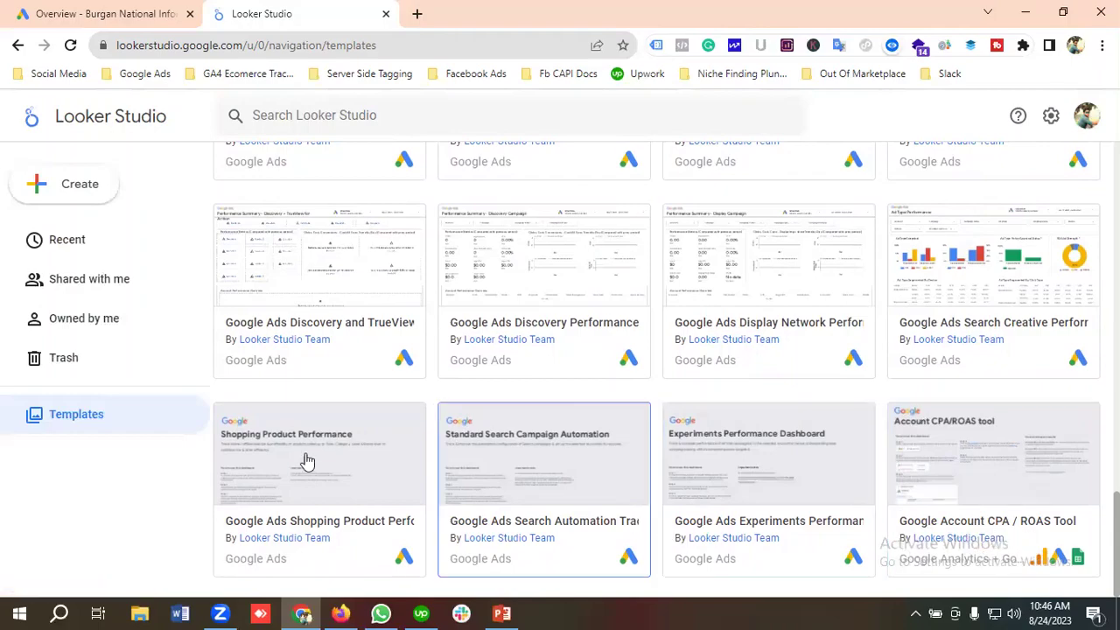
Return to the top of the gallery and open the Google Ads Overview template.
scroll(296, 527, up, 5)
scroll(296, 527, up, 8)
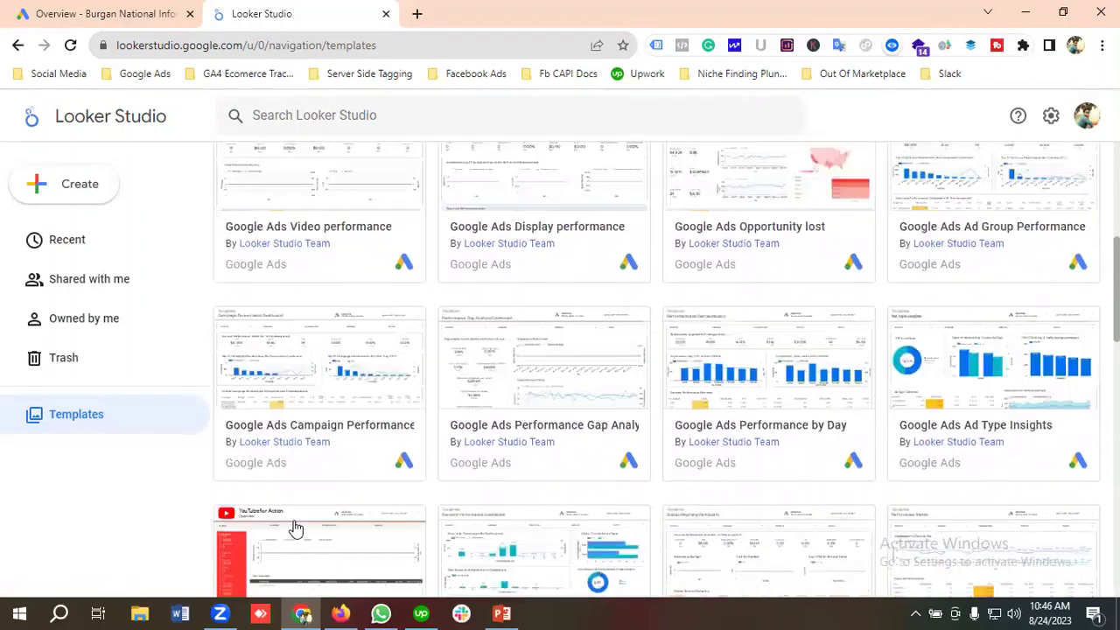
scroll(551, 442, up, 3)
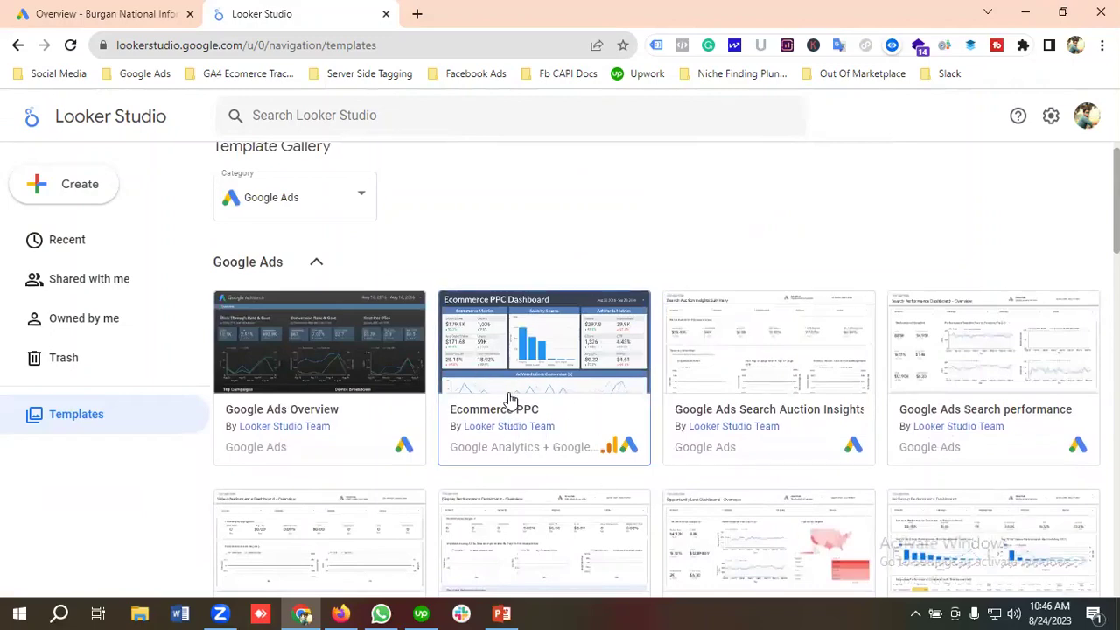
scroll(540, 374, down, 1)
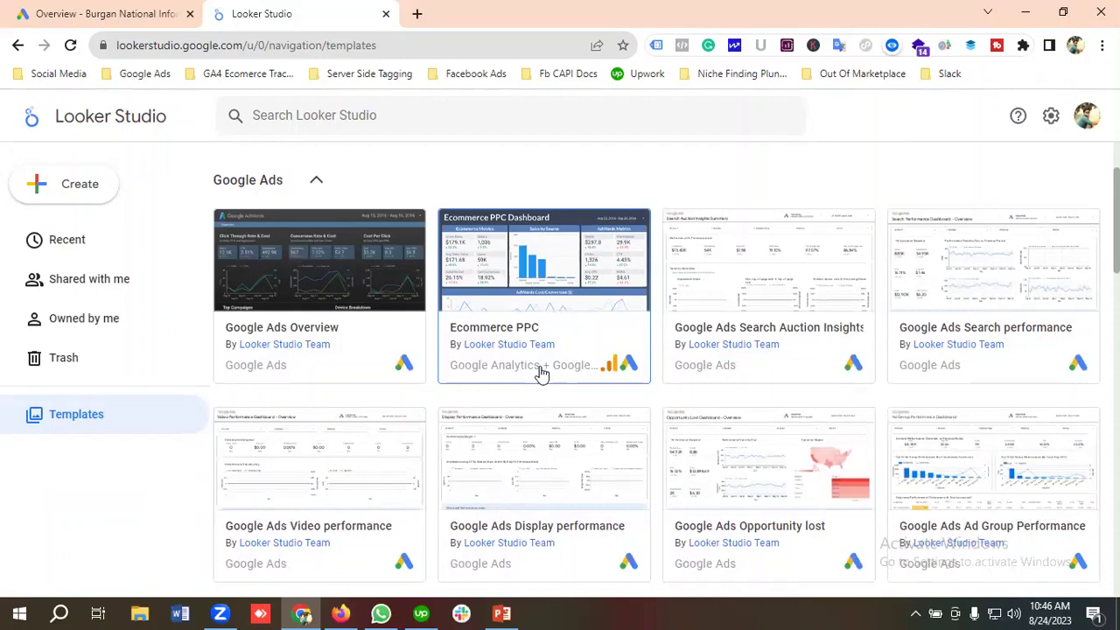
scroll(454, 429, up, 1)
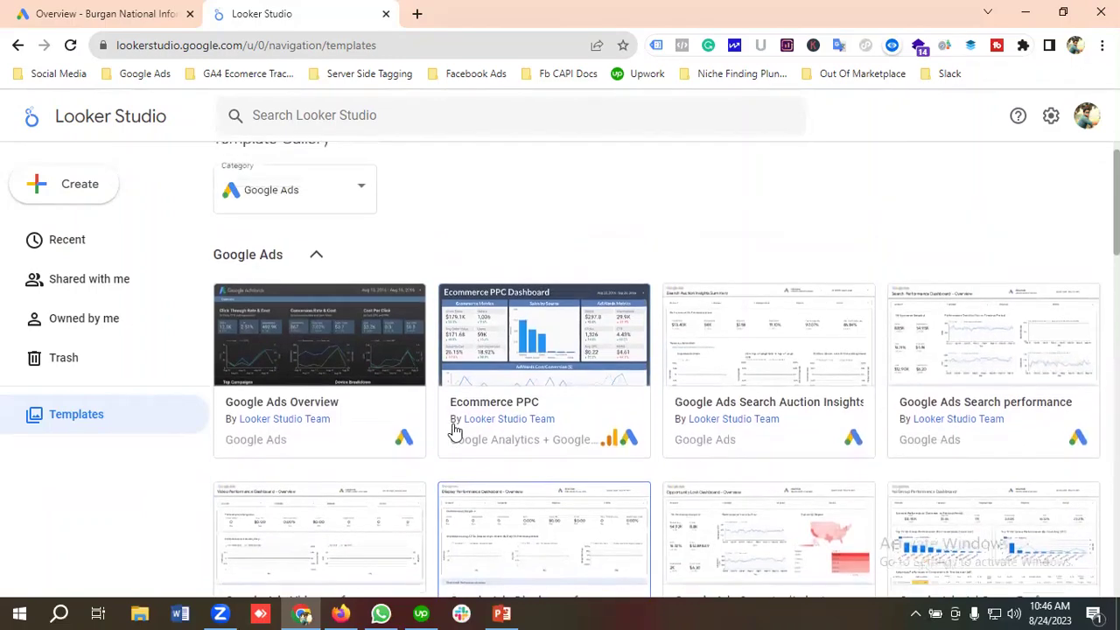
scroll(454, 428, up, 1)
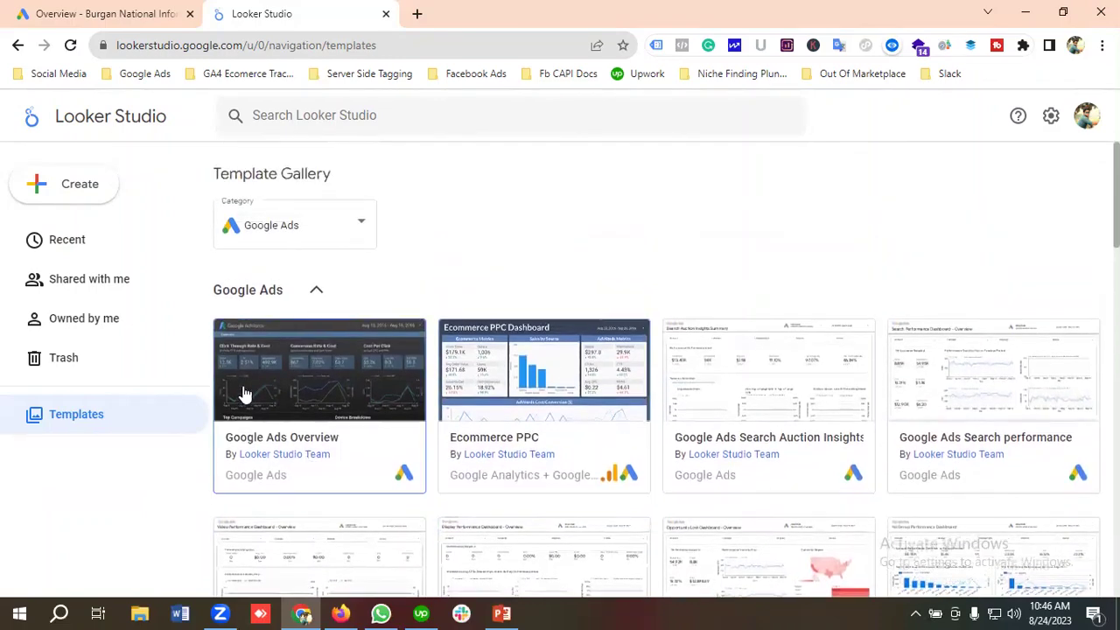
click(304, 388)
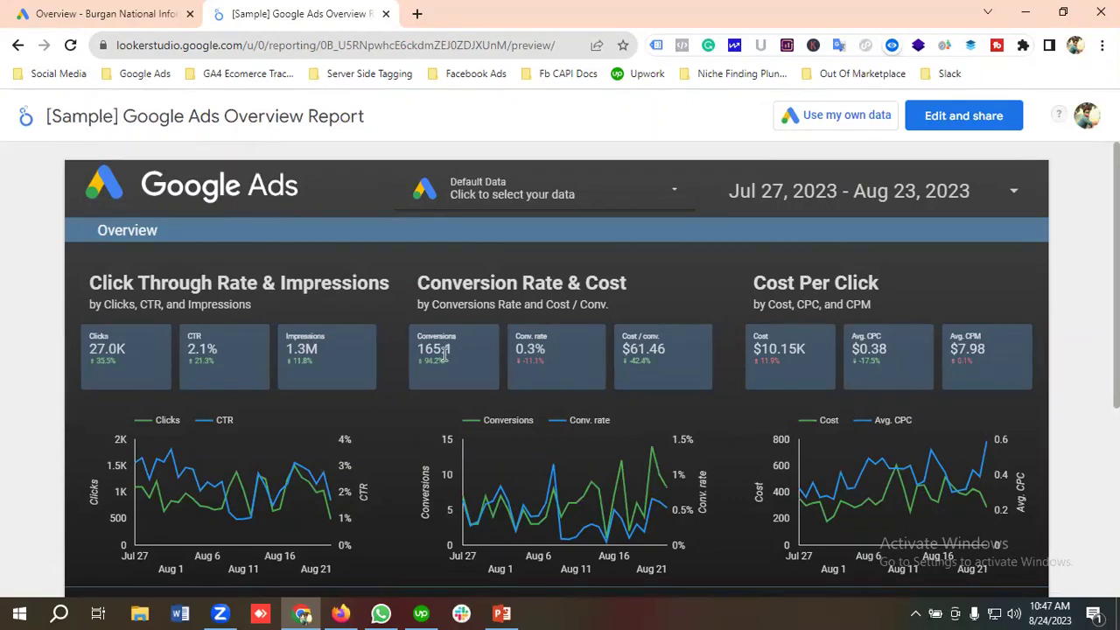
scroll(445, 350, down, 1)
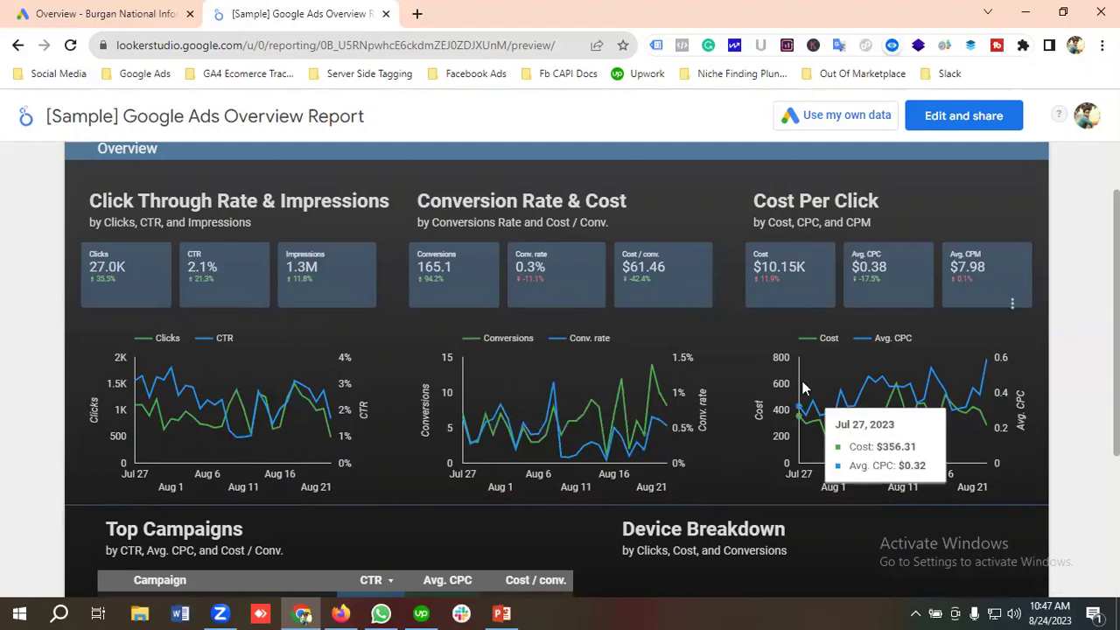
scroll(291, 389, down, 2)
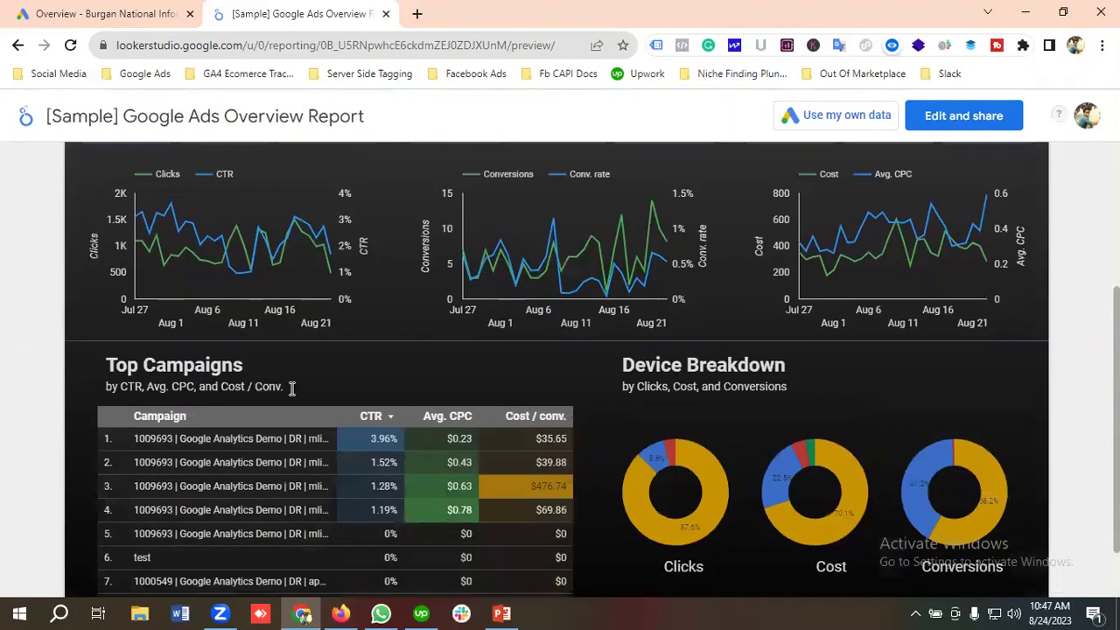
scroll(198, 351, down, 1)
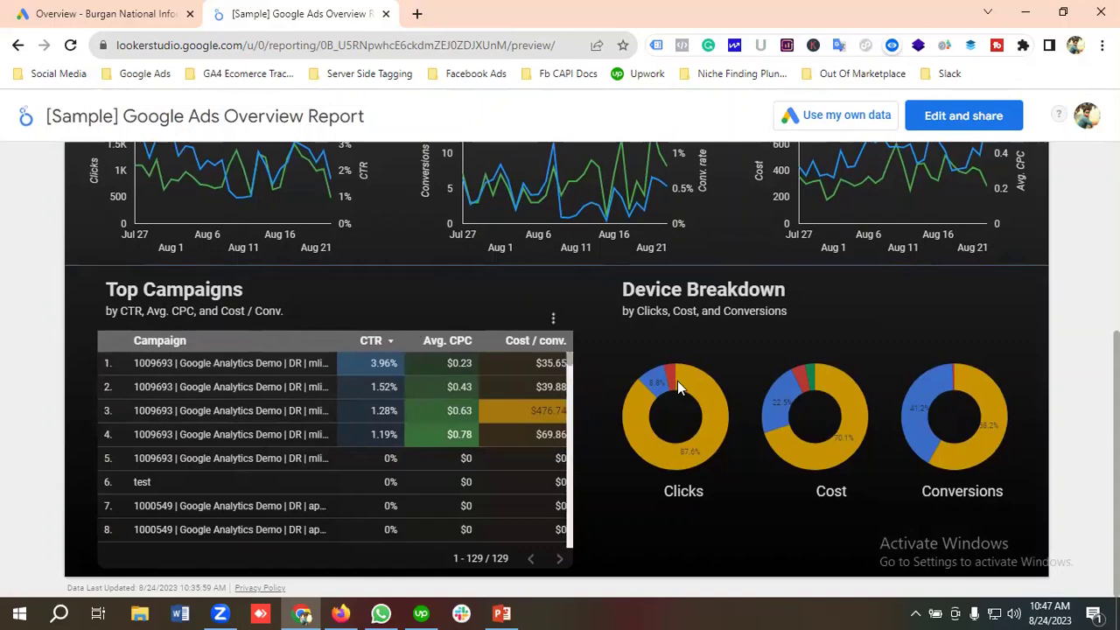
scroll(352, 403, up, 4)
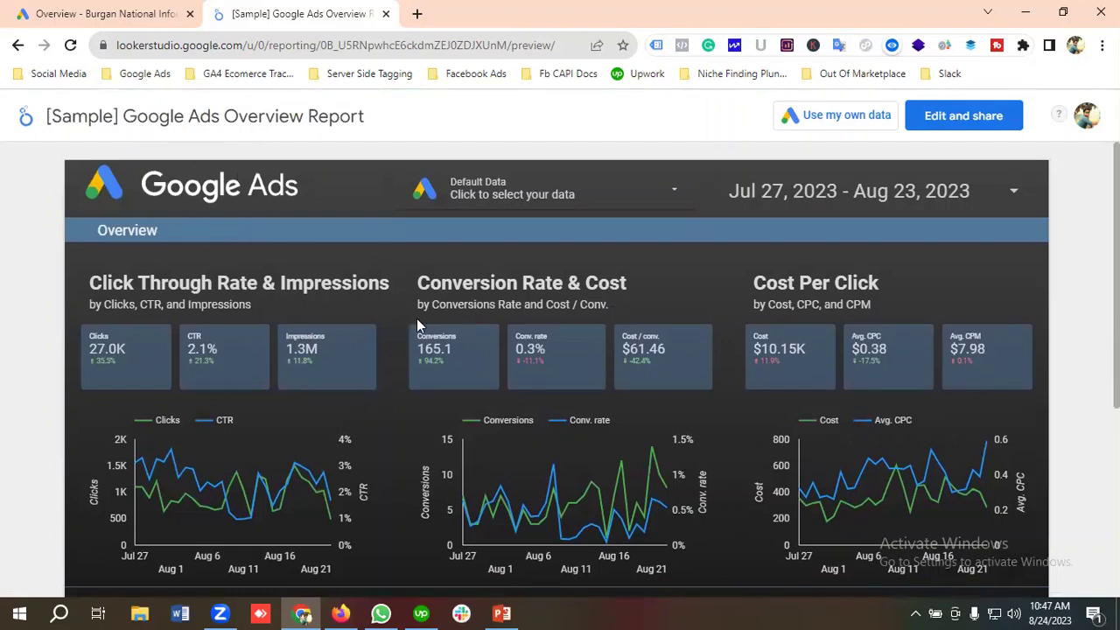
click(950, 122)
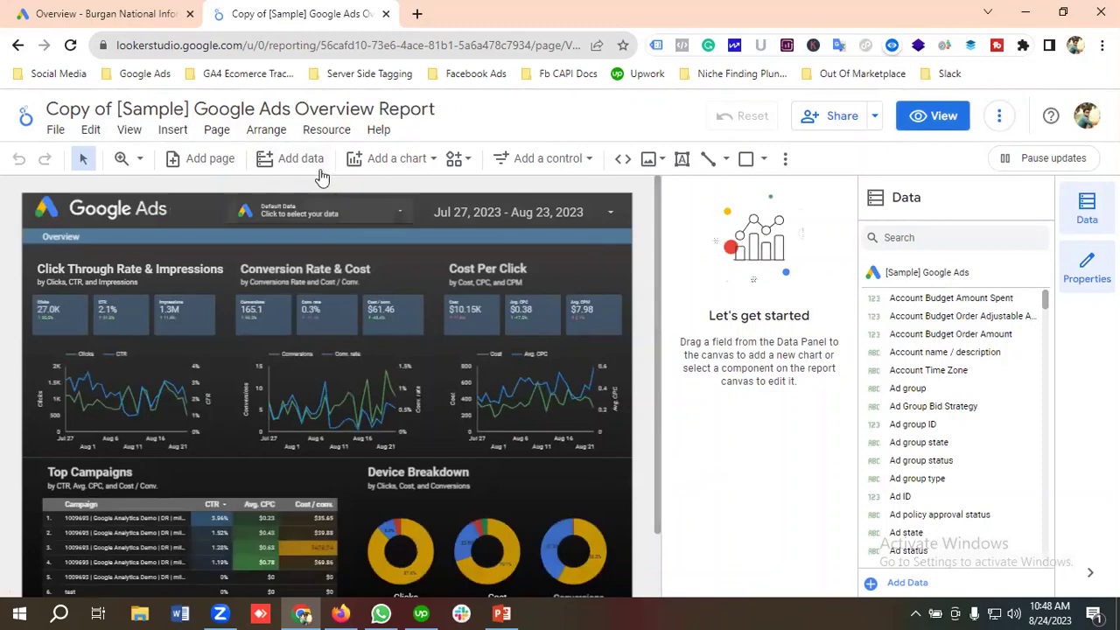
Look through the Resource menu without choosing anything, then bring up the Add data to report panel.
click(327, 131)
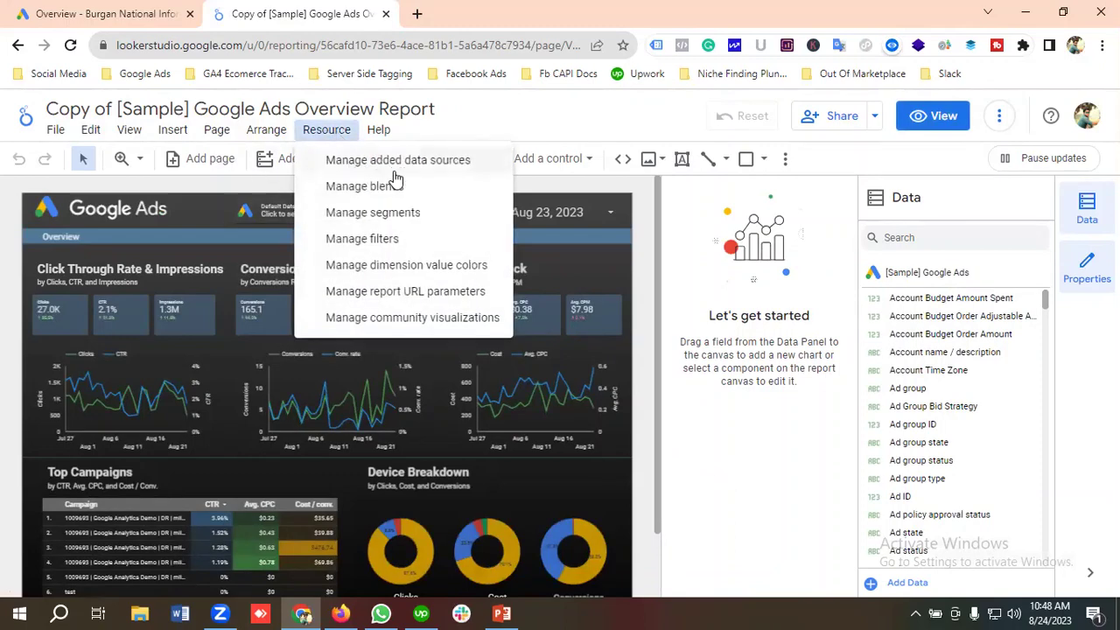
click(460, 133)
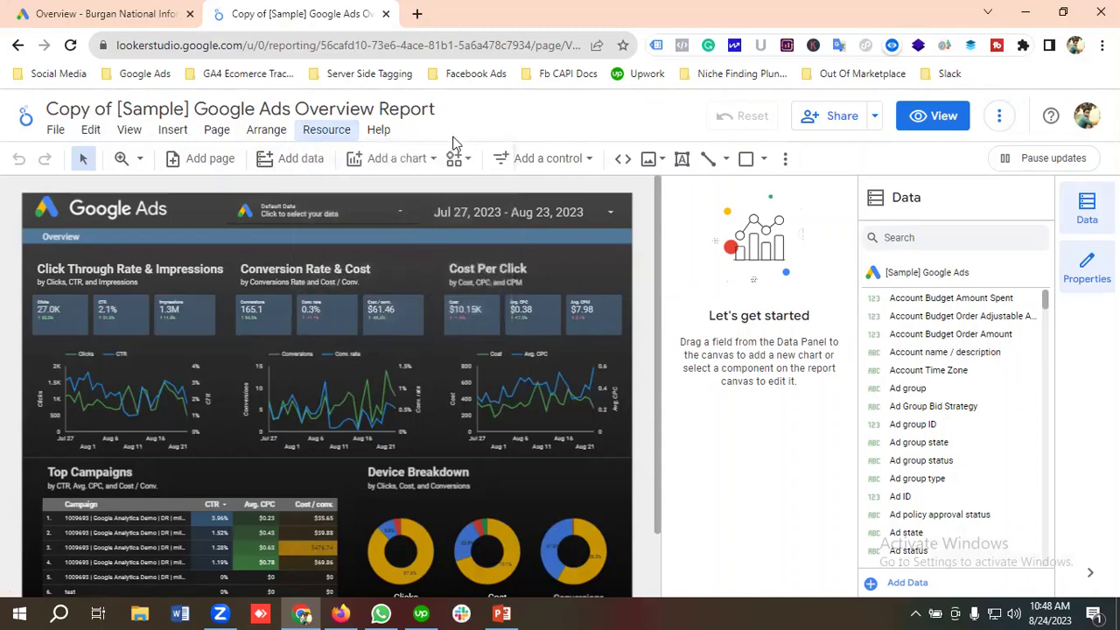
click(313, 162)
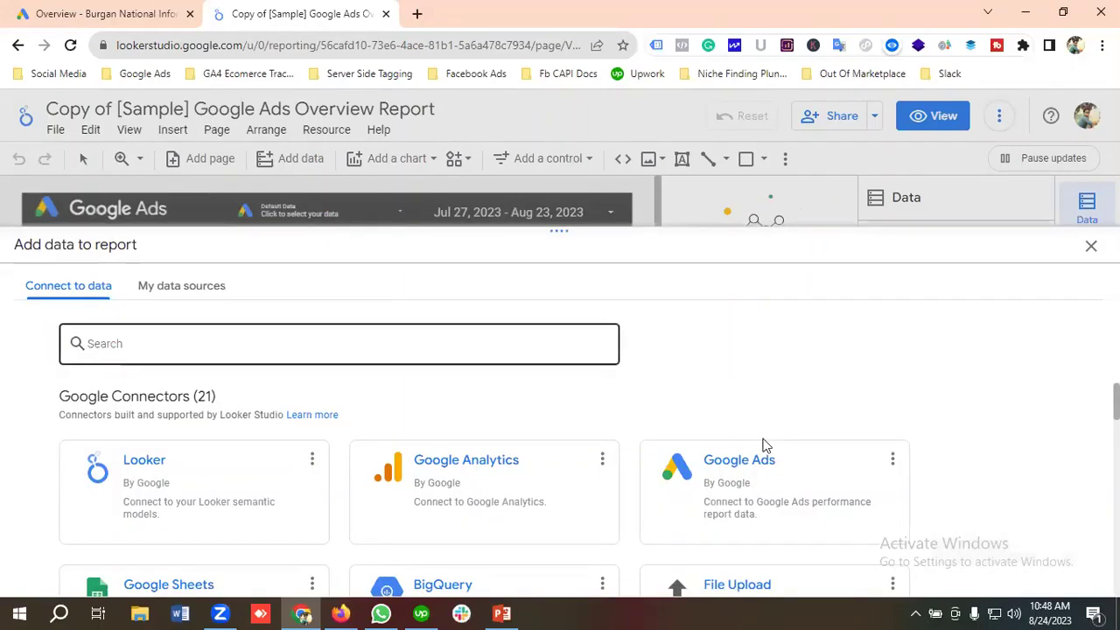
Add the user's Google Ads account with Overall Account Fields and accept the configuration changes.
click(714, 473)
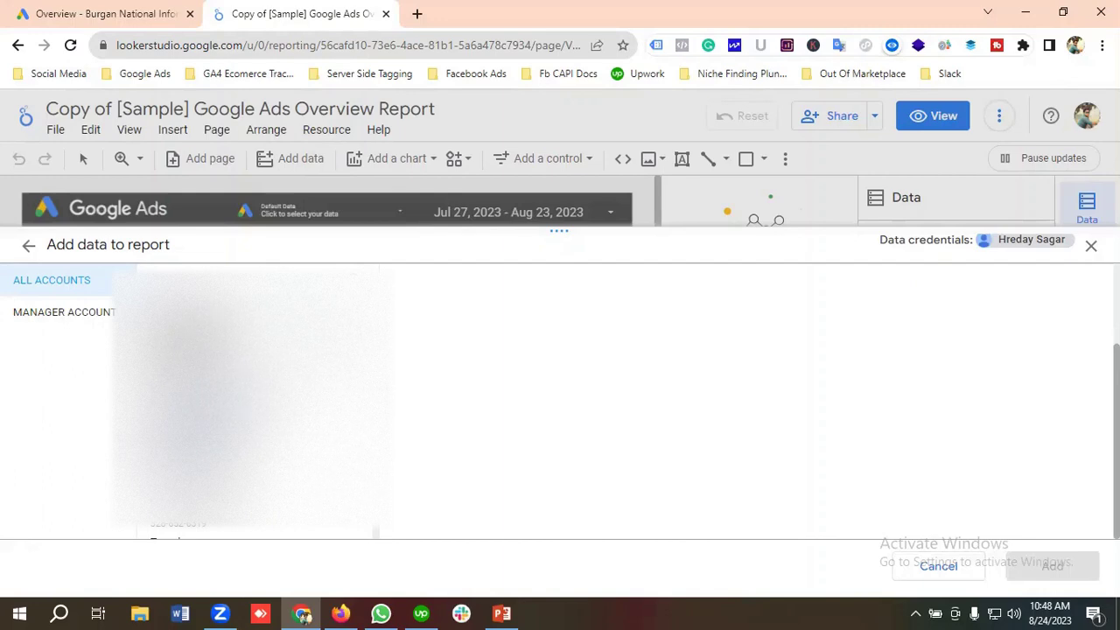
click(219, 311)
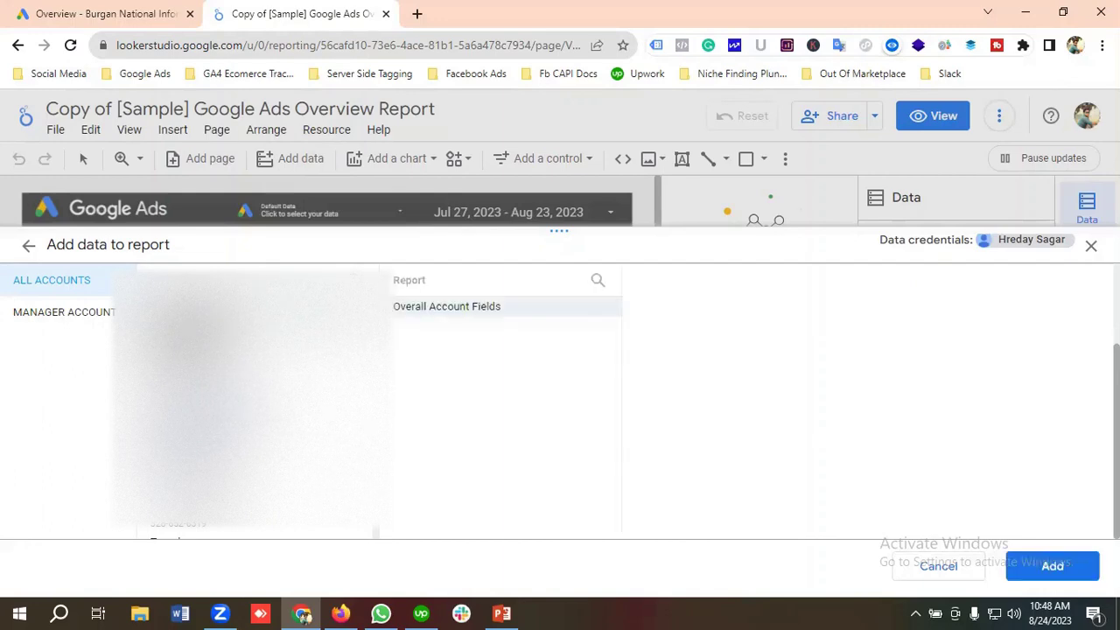
click(421, 310)
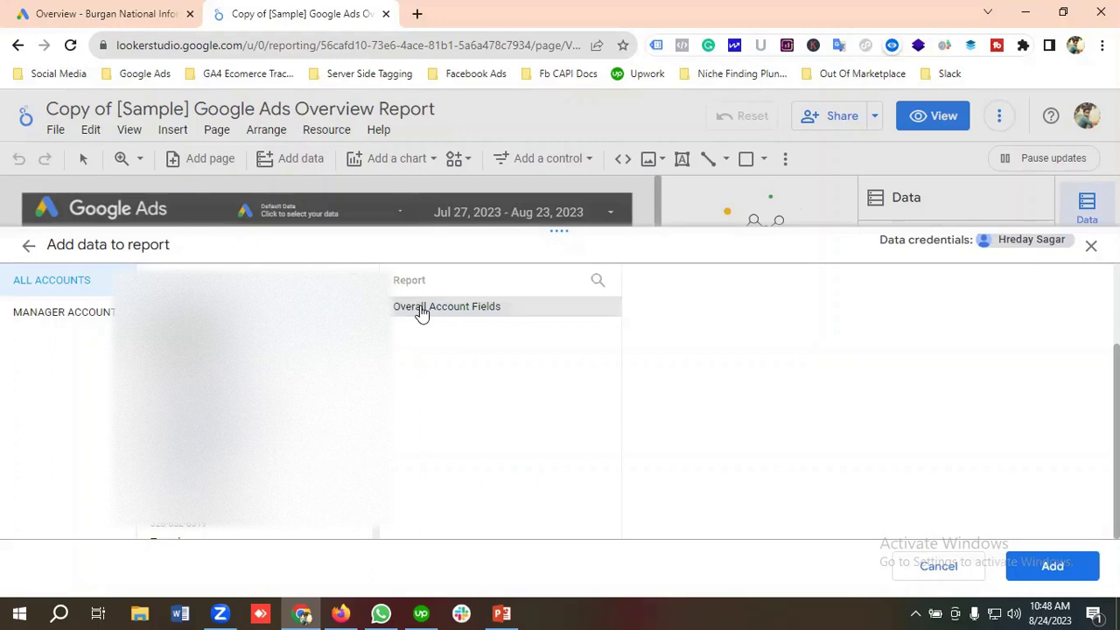
click(1040, 561)
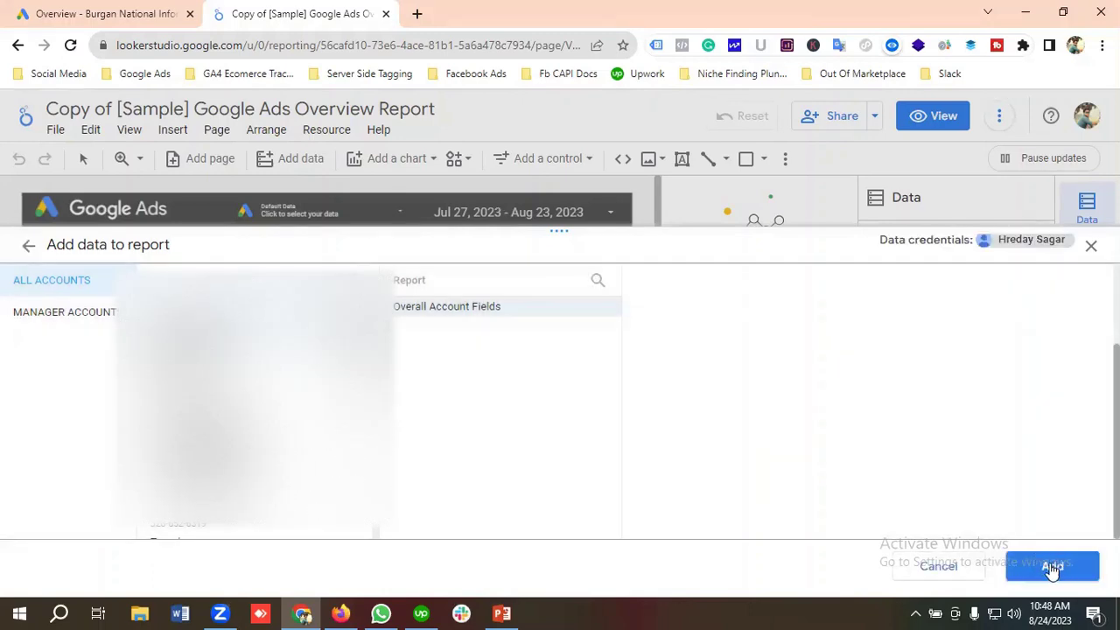
click(1053, 567)
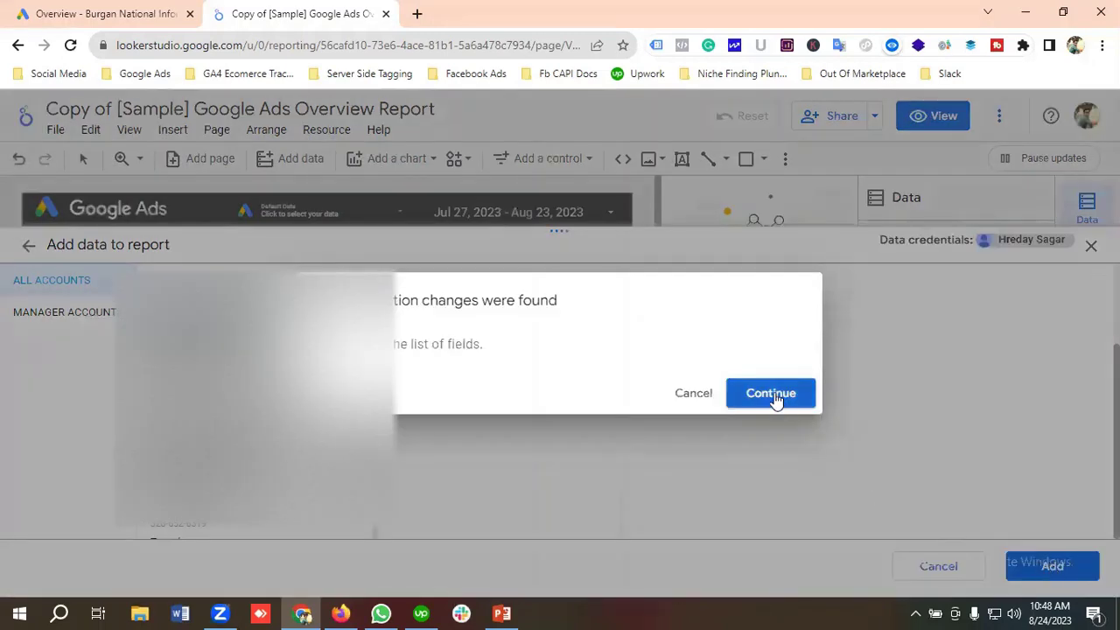
click(770, 395)
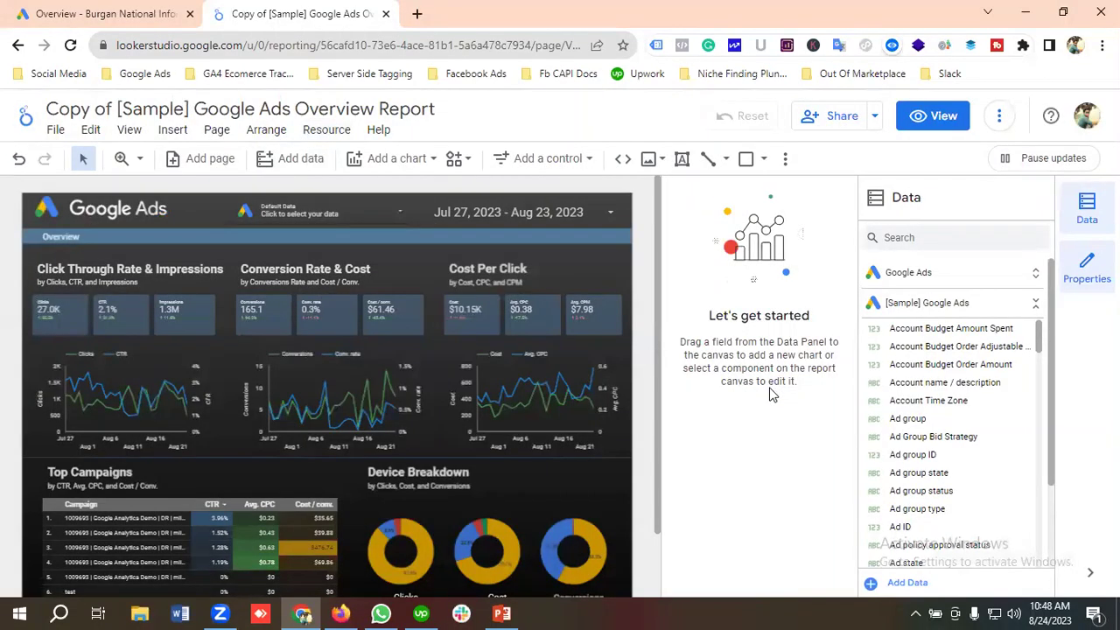
Inspect the Clicks, CTR, Conversions and Impressions scorecards, then select the date range control.
click(45, 317)
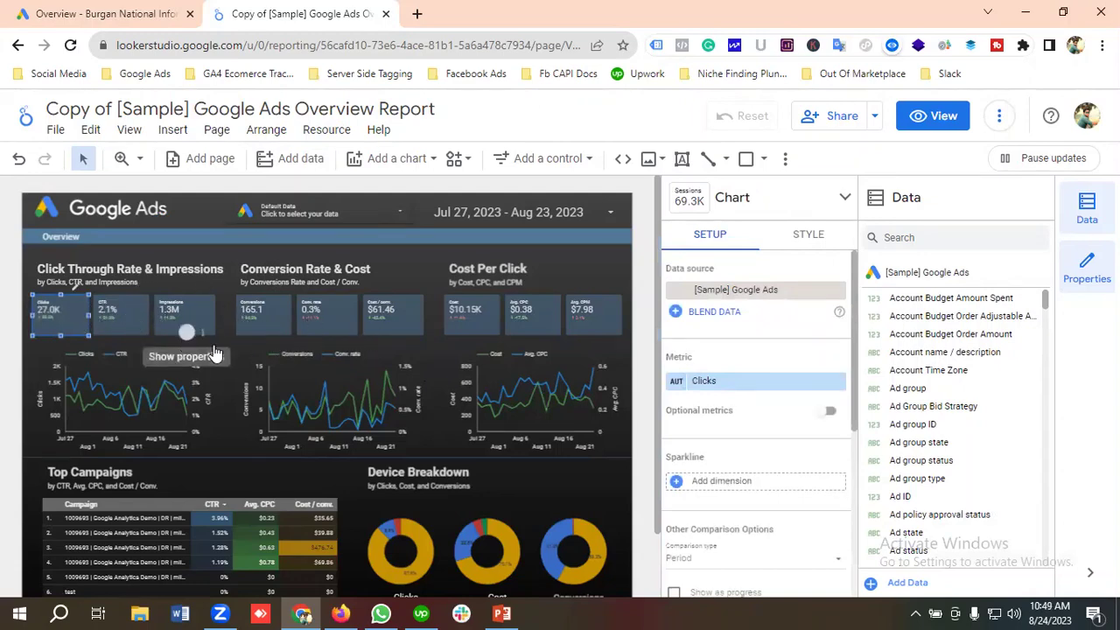
click(114, 326)
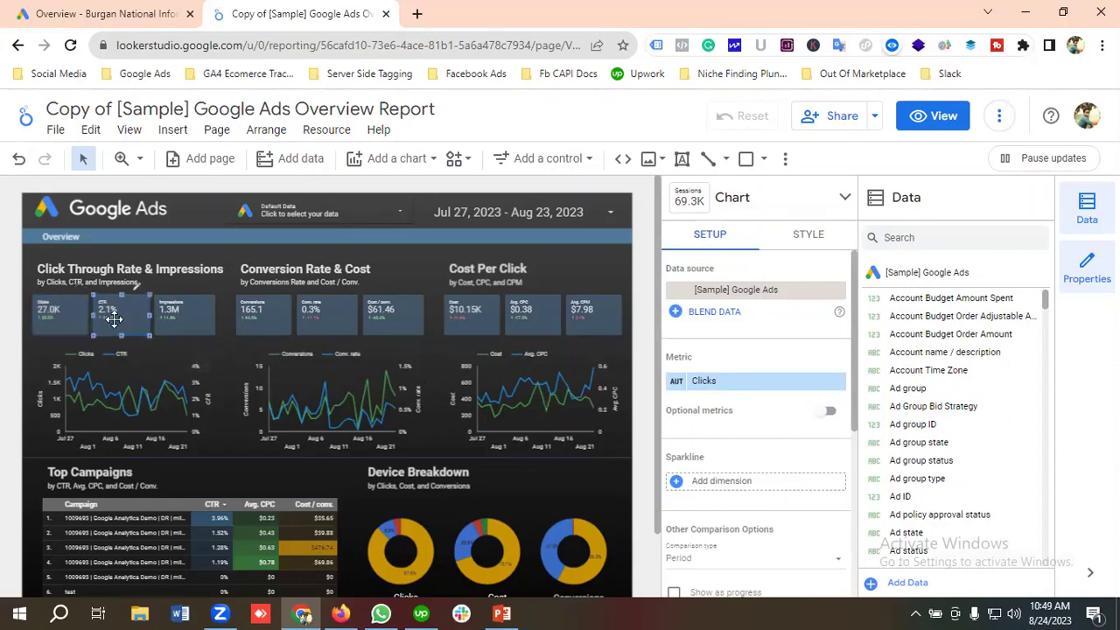
click(263, 322)
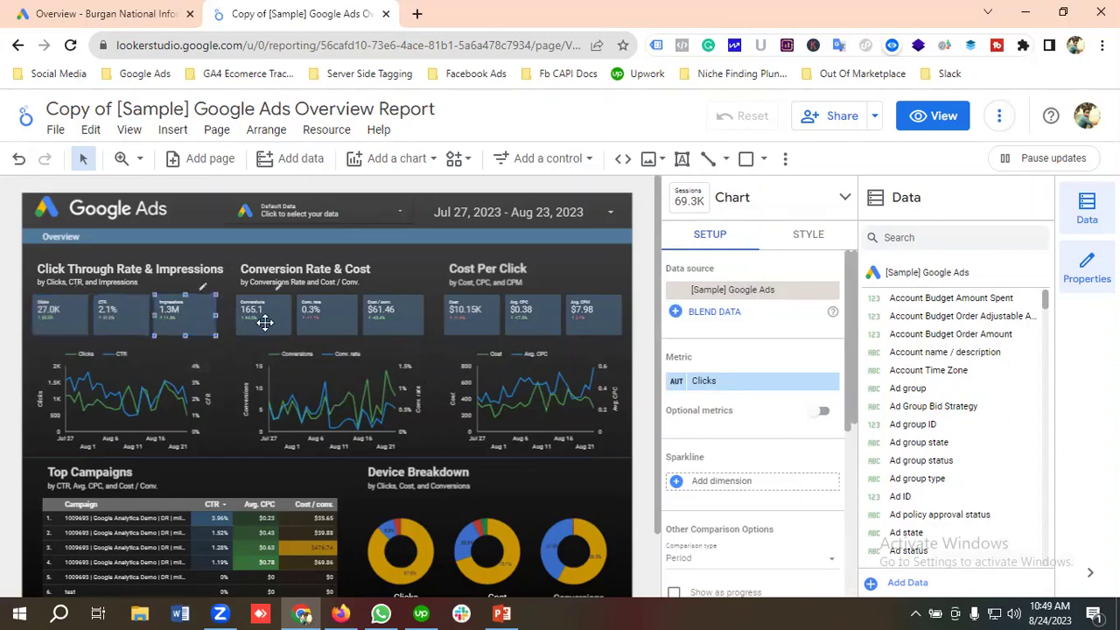
click(86, 326)
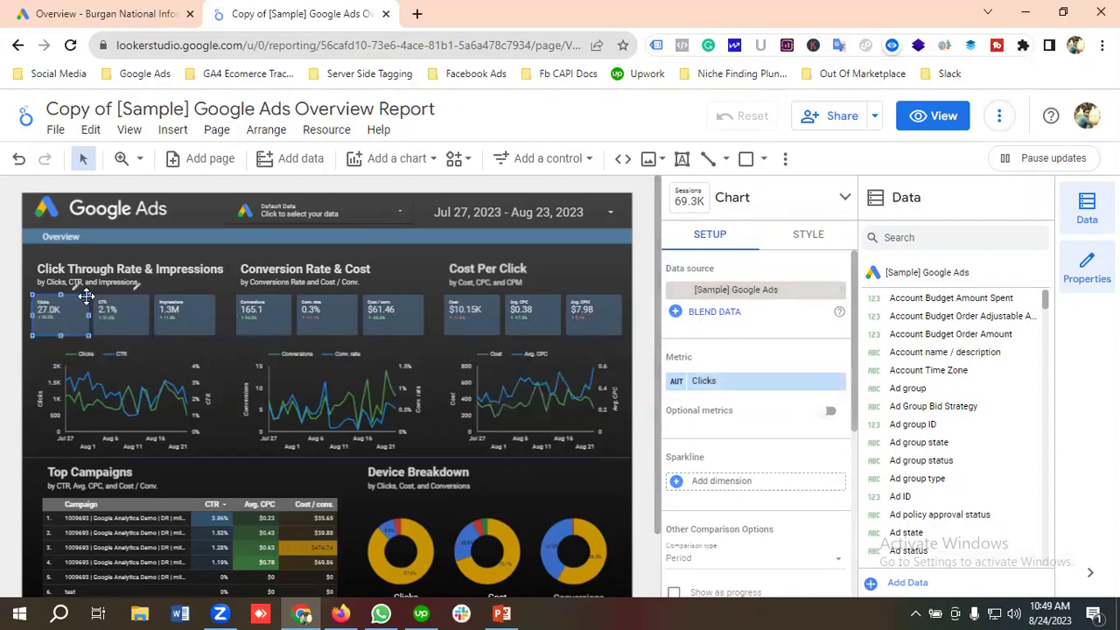
click(125, 320)
click(207, 320)
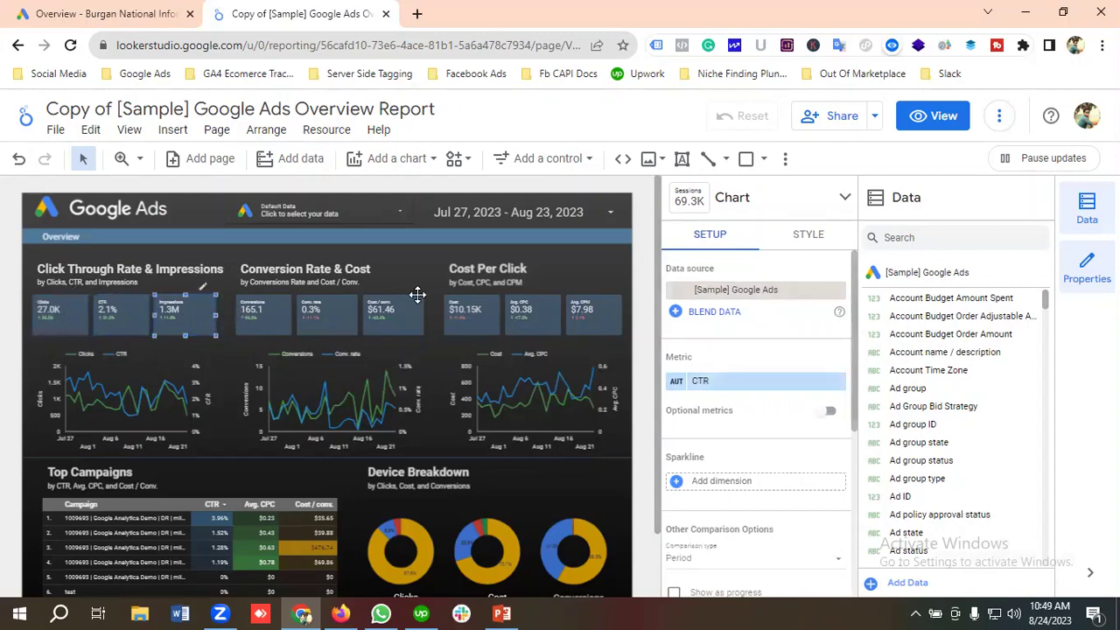
click(556, 223)
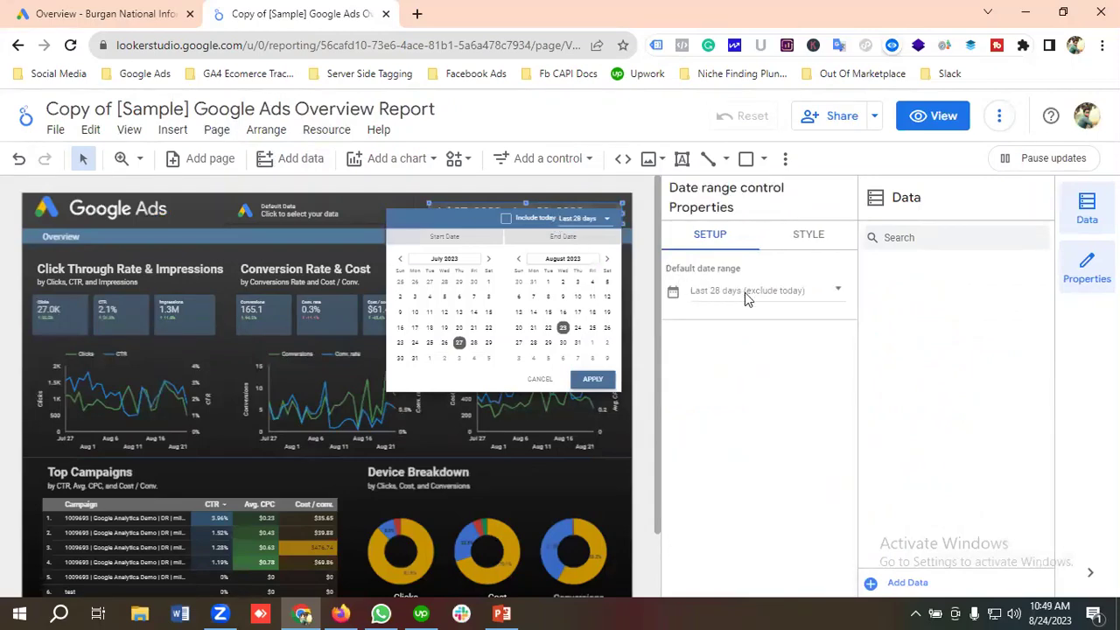
Set the date range control's default to the Last quarter preset (Apr 1 – Jun 30, 2023).
click(745, 292)
click(777, 292)
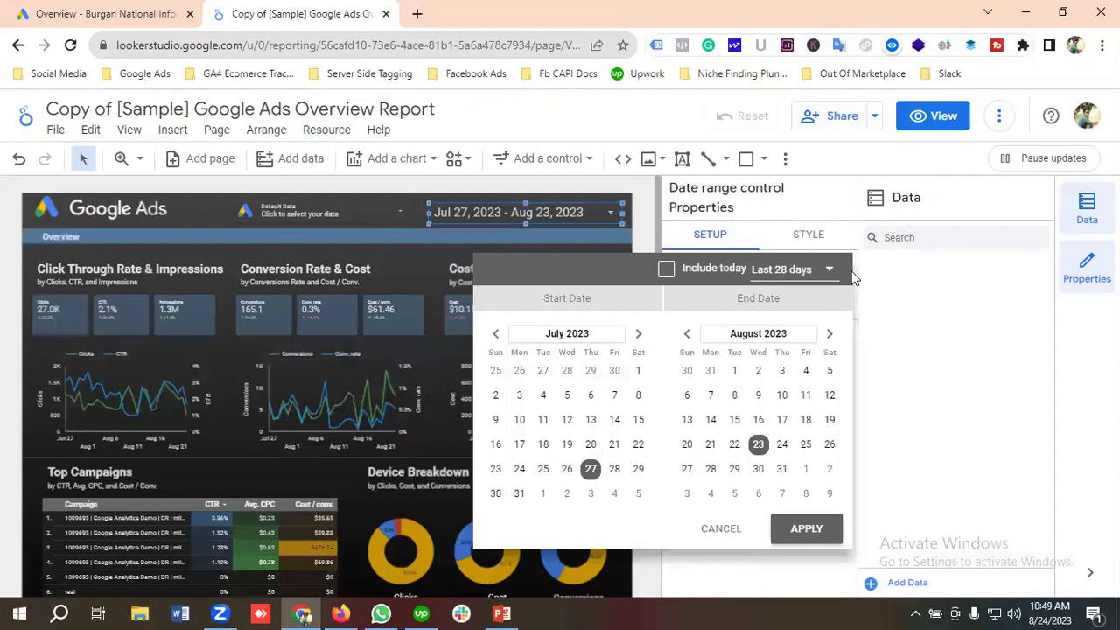
click(776, 274)
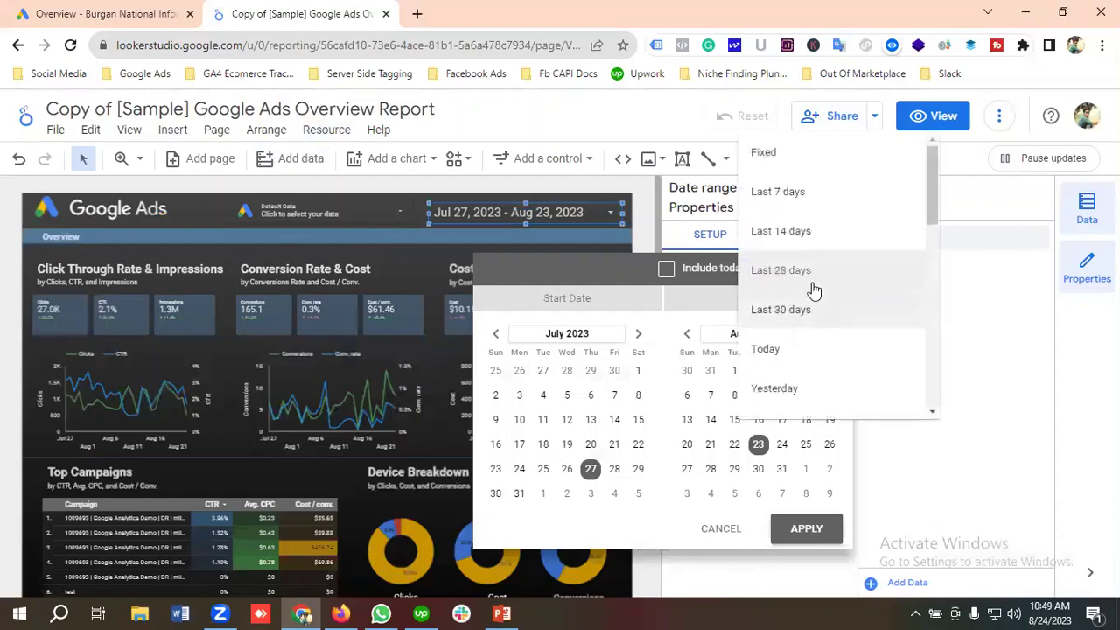
scroll(831, 300, down, 3)
scroll(831, 300, down, 5)
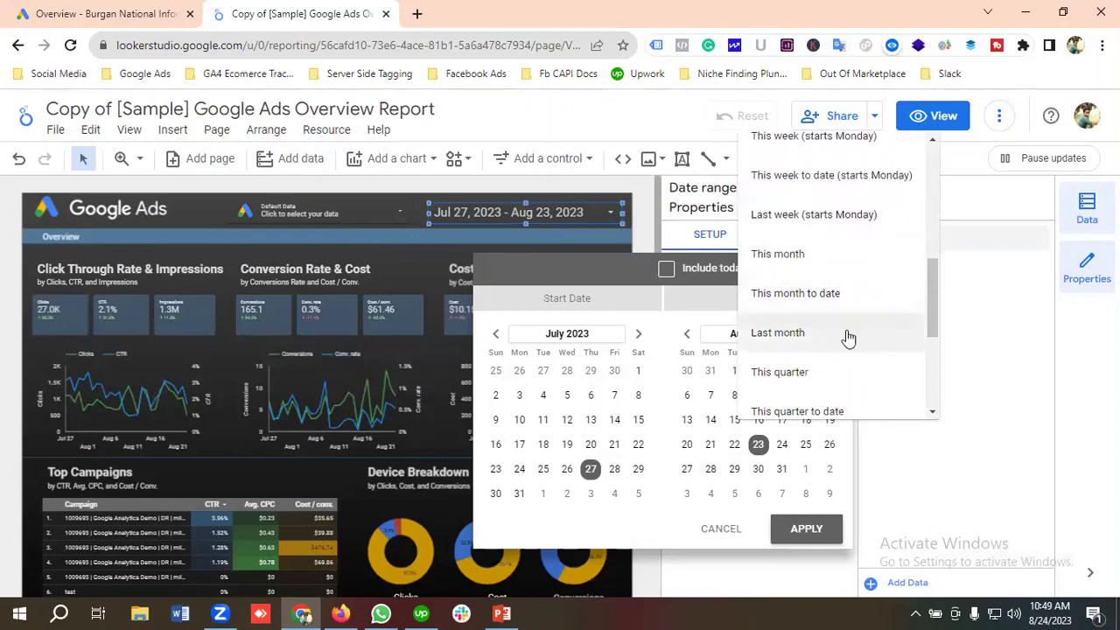
scroll(846, 331, down, 2)
scroll(831, 346, down, 2)
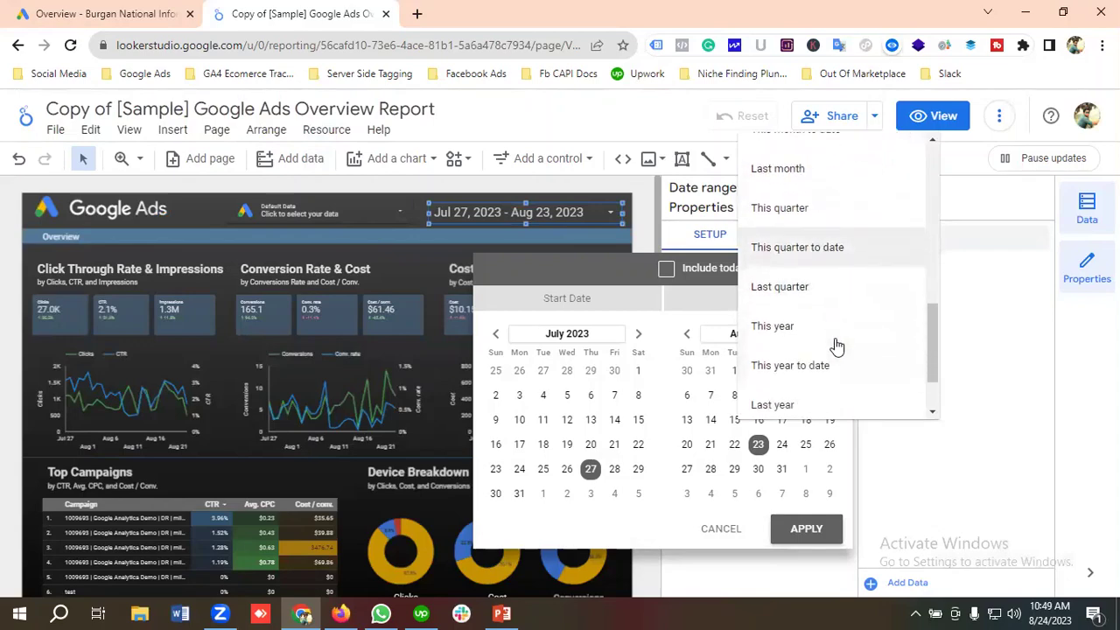
click(799, 292)
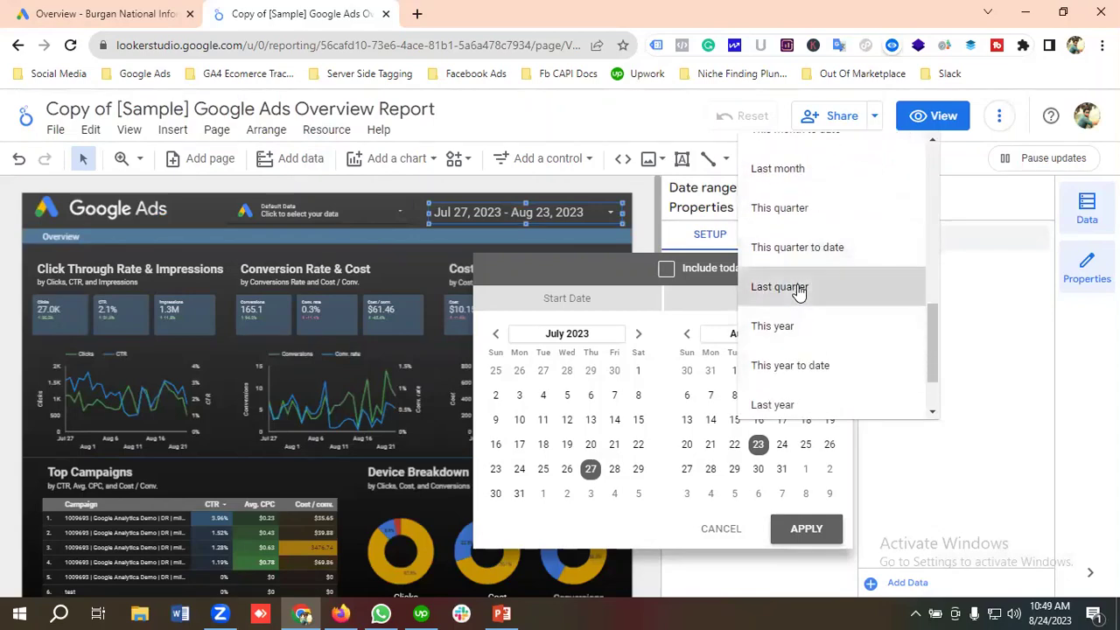
click(806, 530)
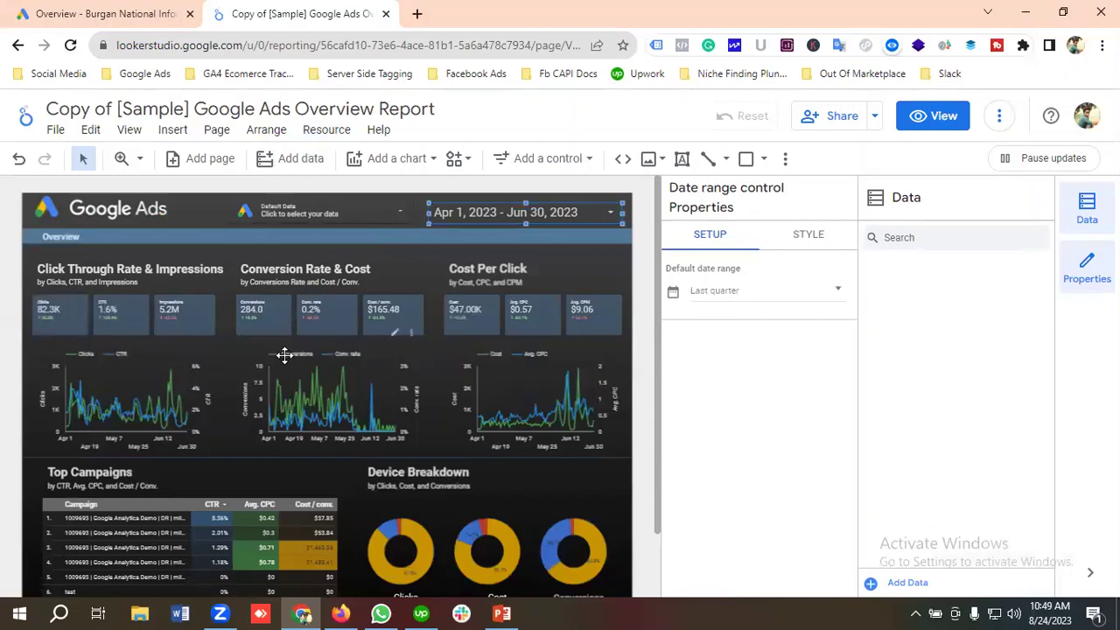
Switch the Clicks, CTR and Impressions scorecards' data source to Google Ads.
click(63, 313)
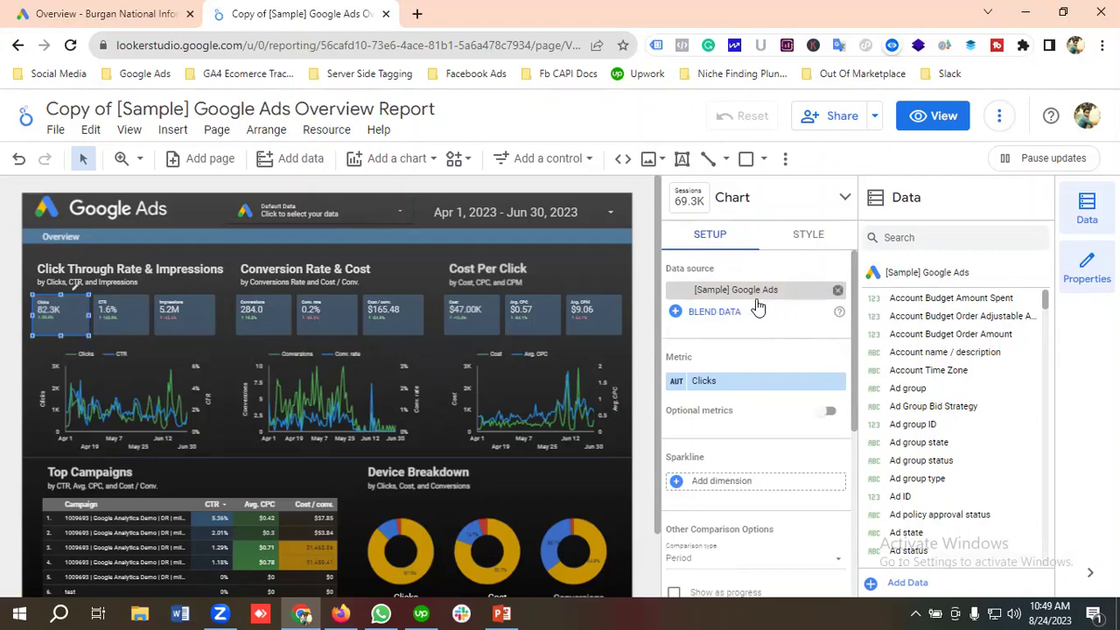
click(725, 290)
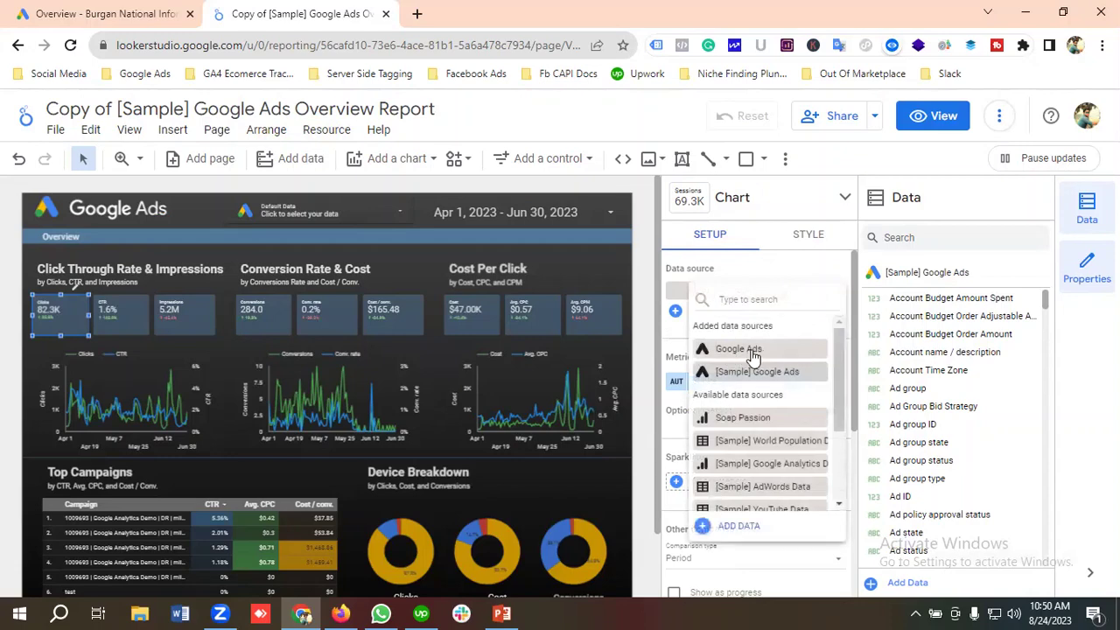
click(751, 349)
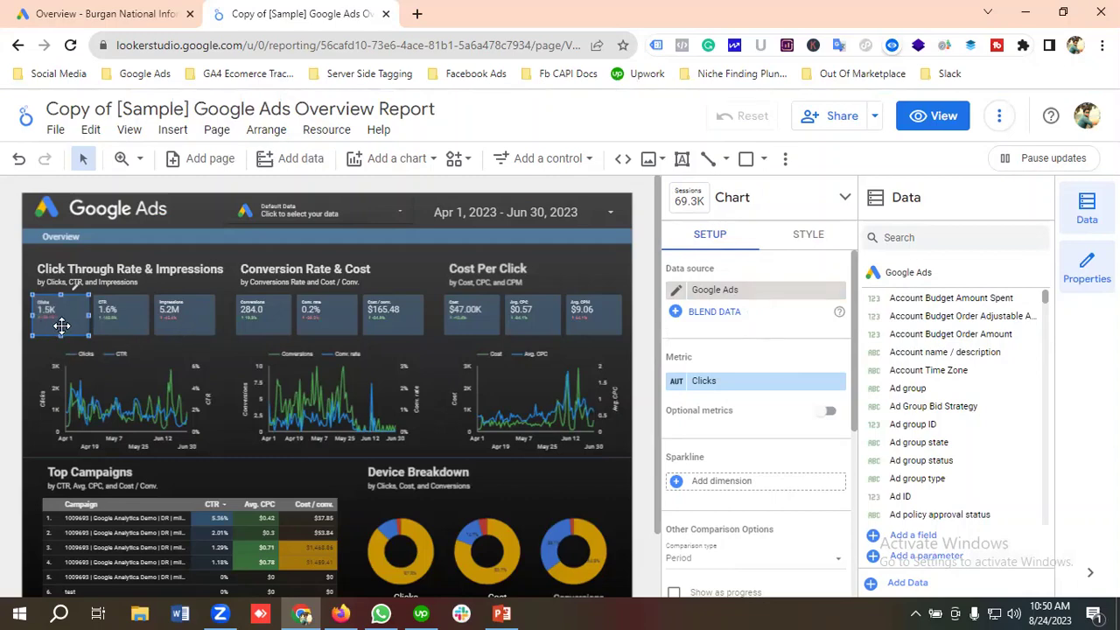
click(126, 324)
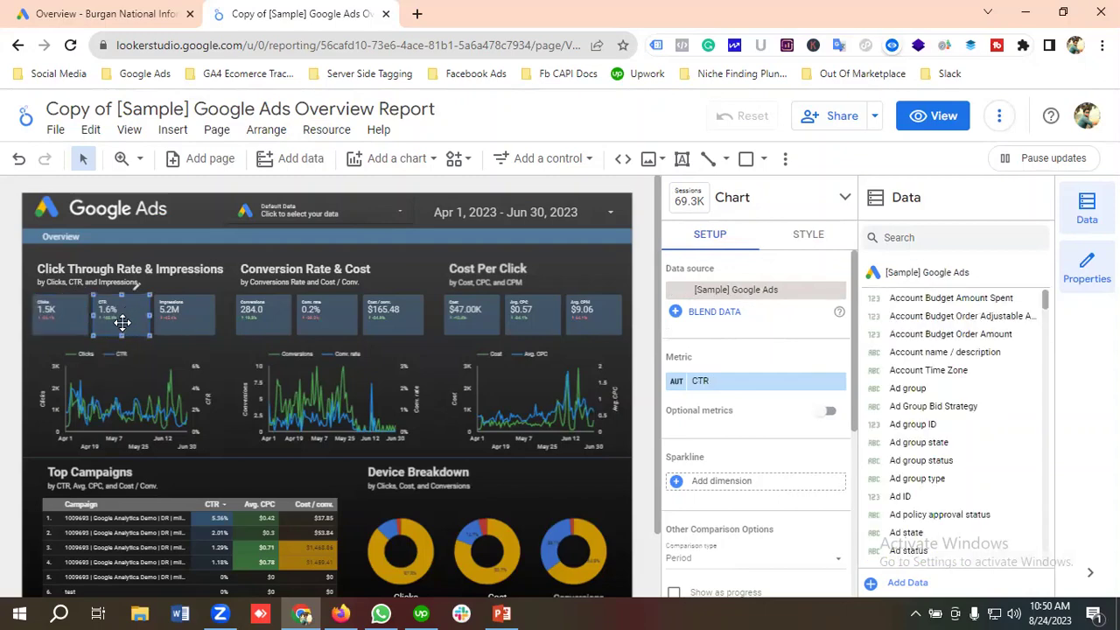
click(754, 296)
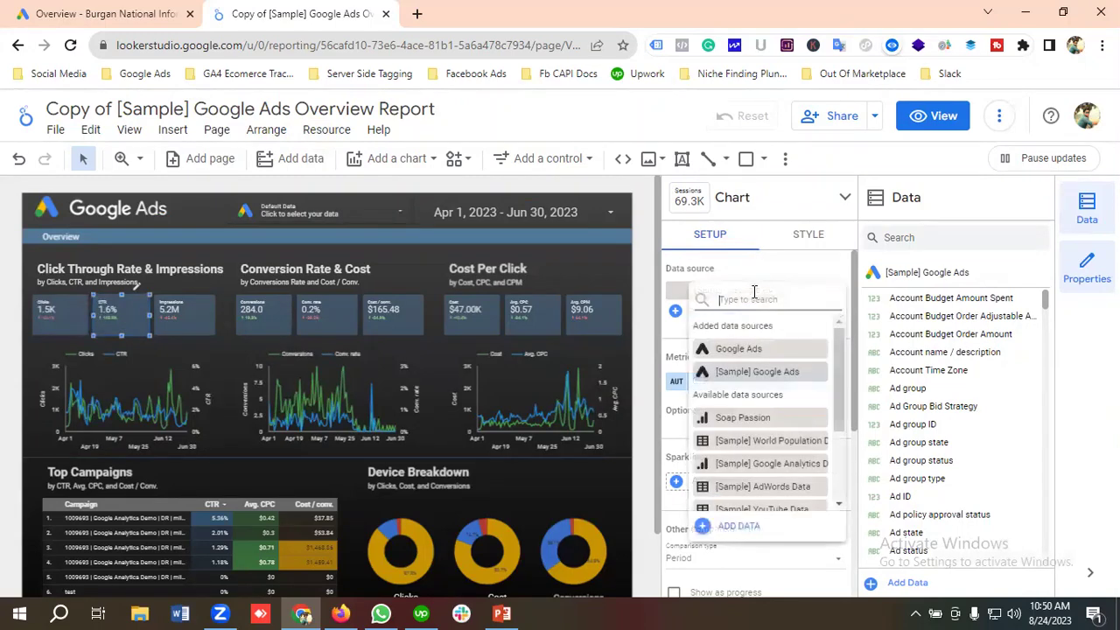
click(740, 349)
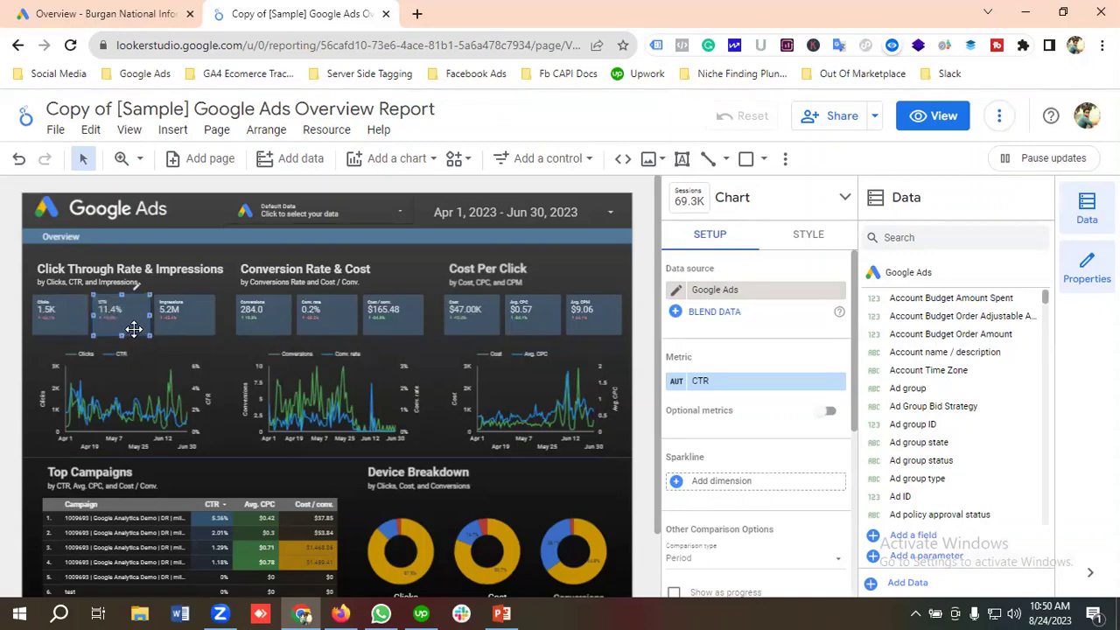
click(199, 317)
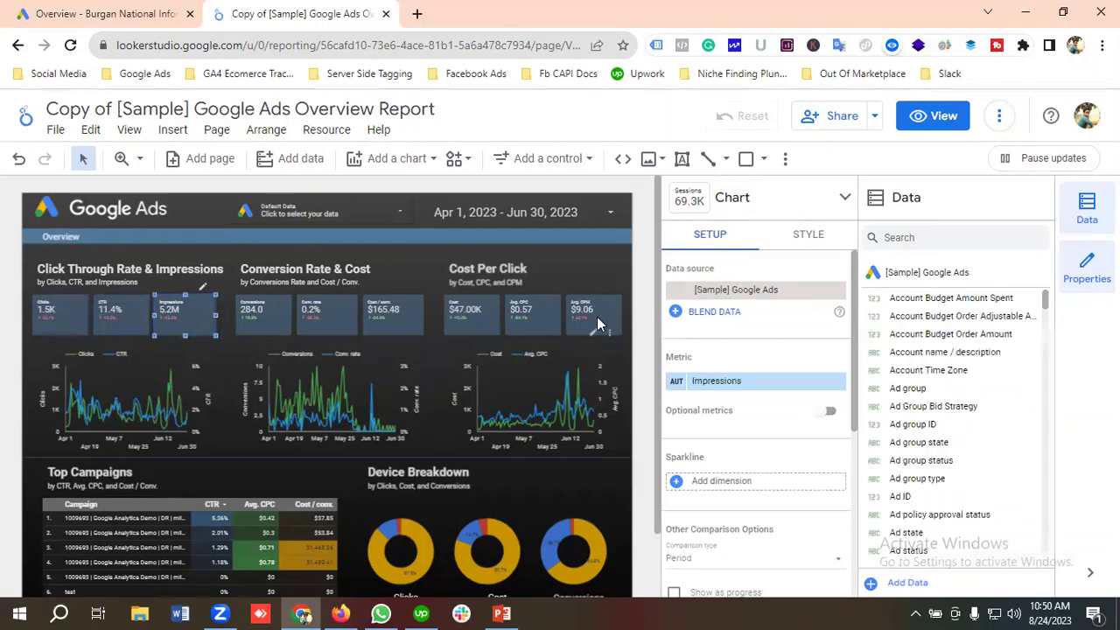
click(758, 295)
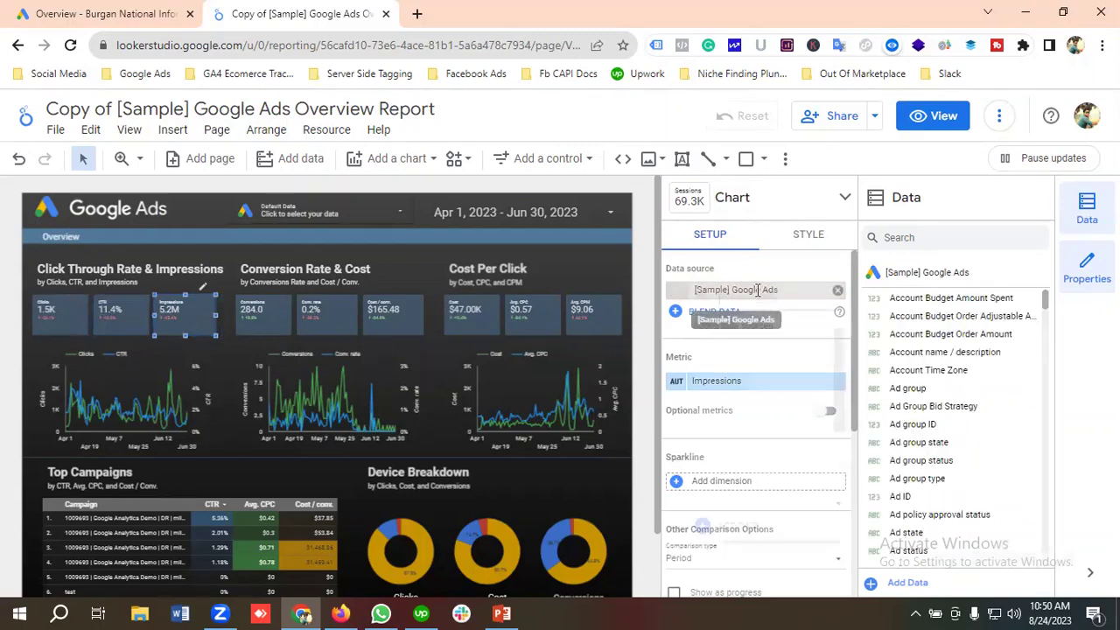
click(740, 349)
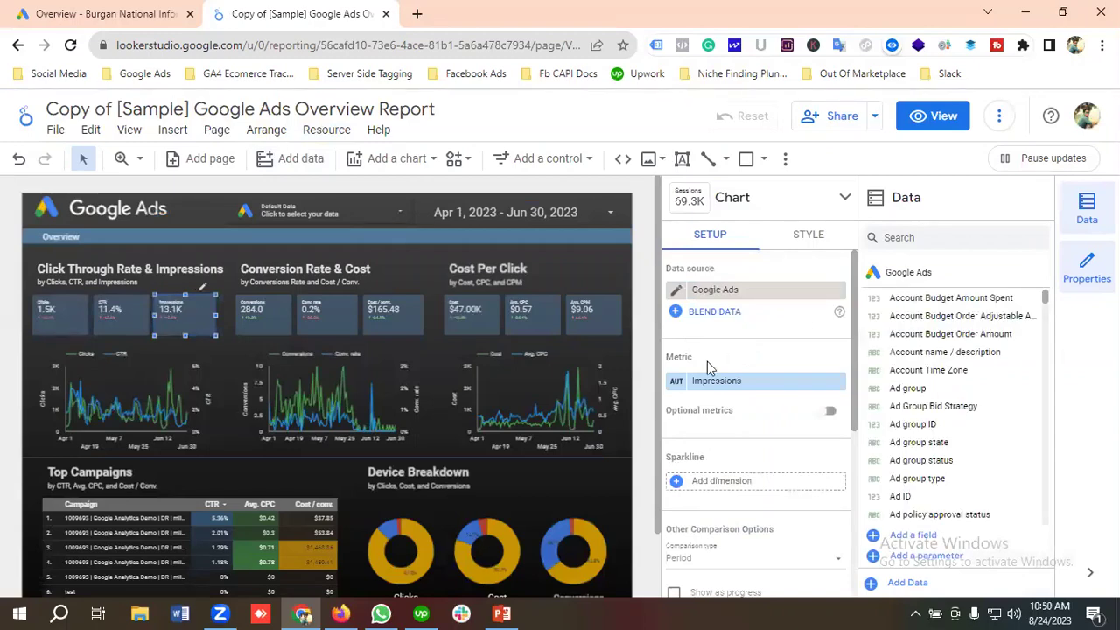
click(267, 319)
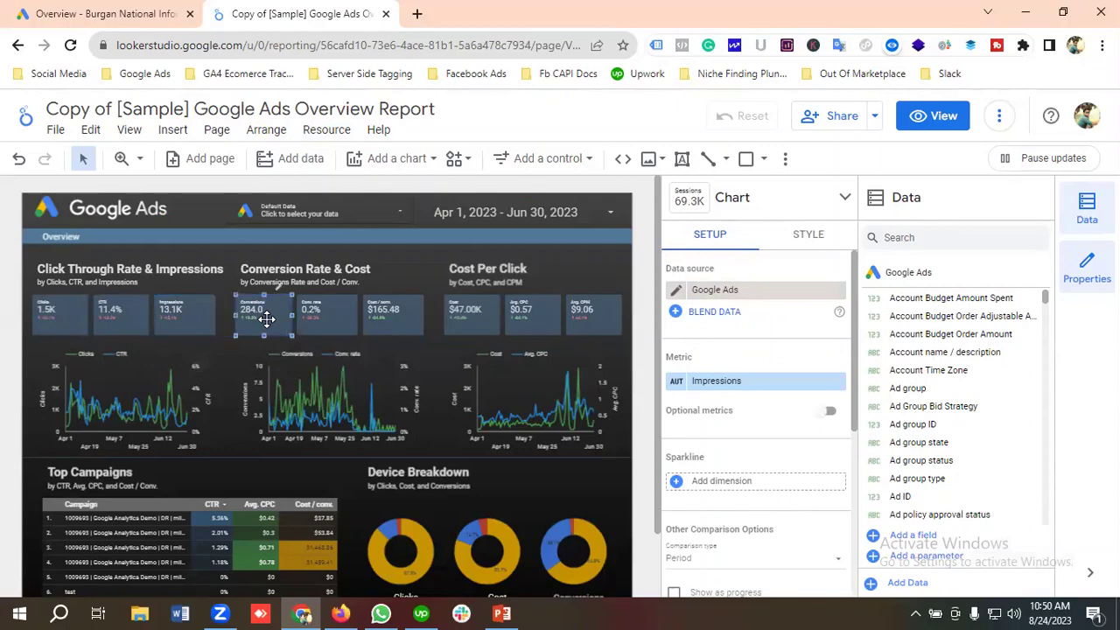
Point the Conversions, Conv. rate and Cost / conv. scorecards at the Google Ads data source.
click(759, 300)
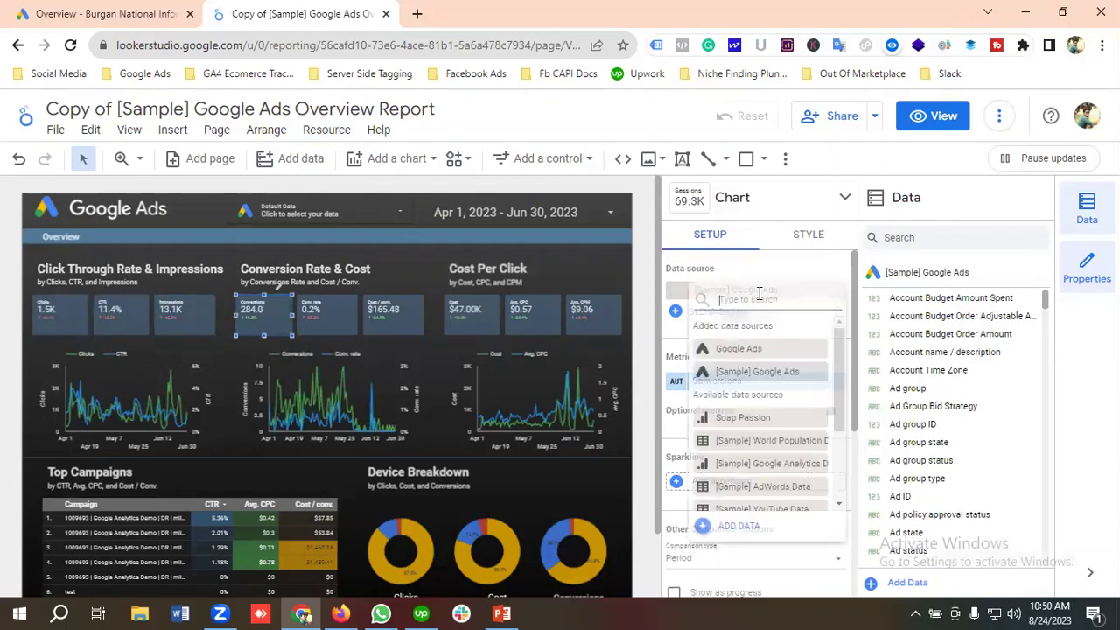
click(749, 351)
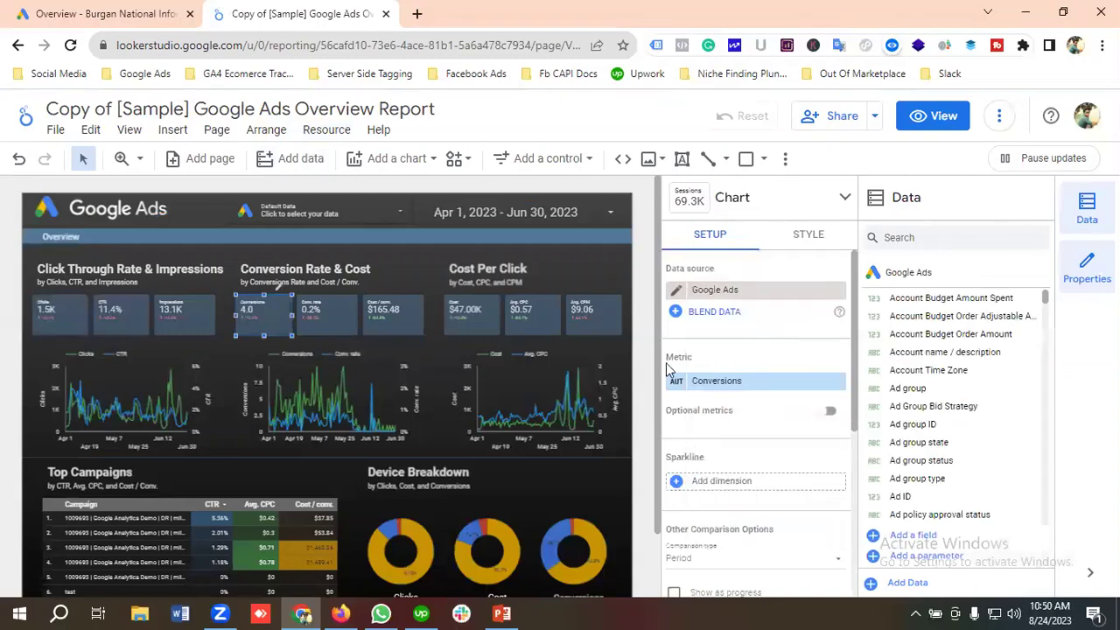
click(329, 319)
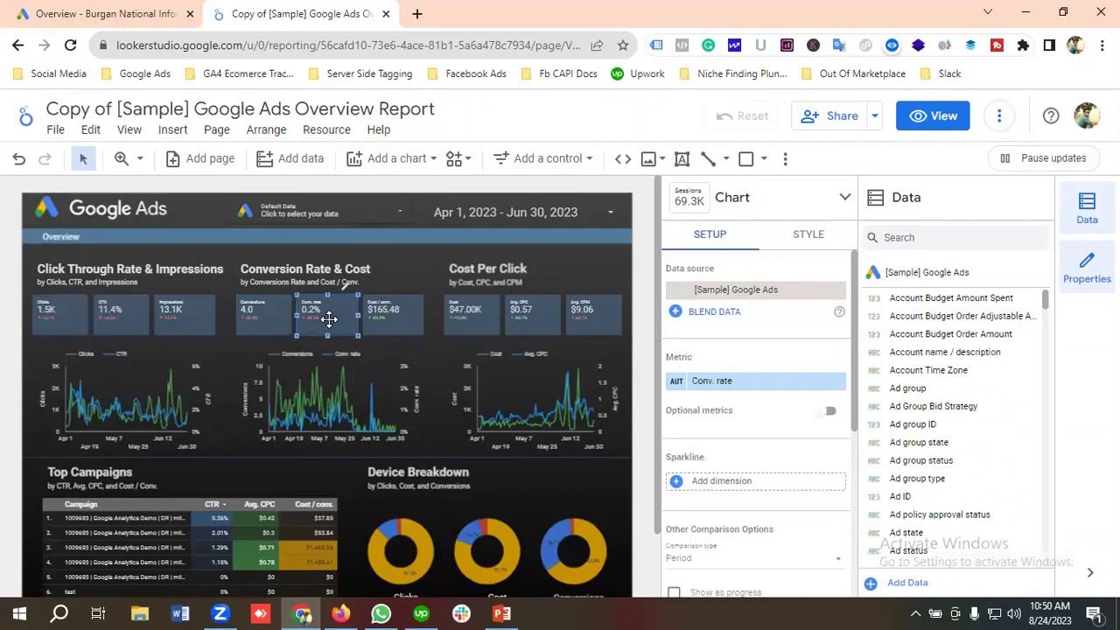
click(718, 289)
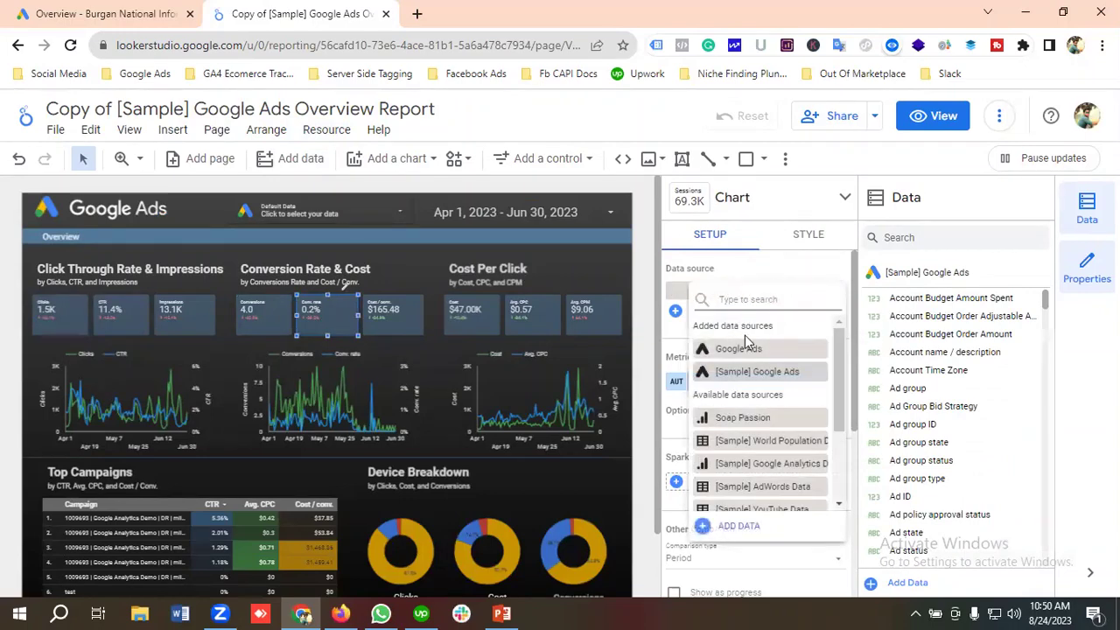
click(739, 349)
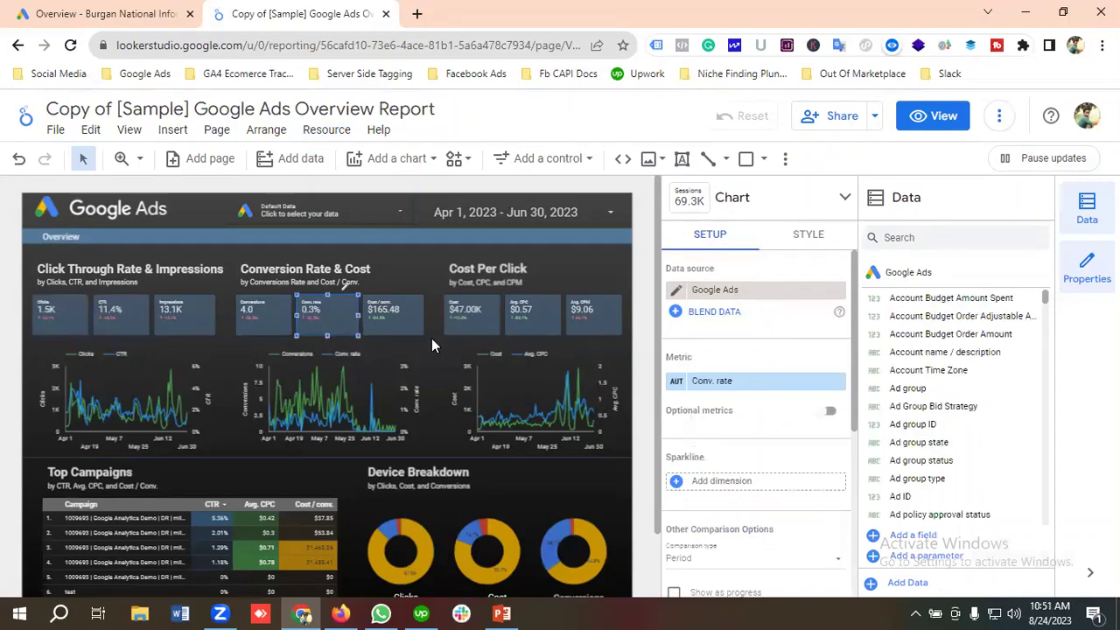
click(414, 318)
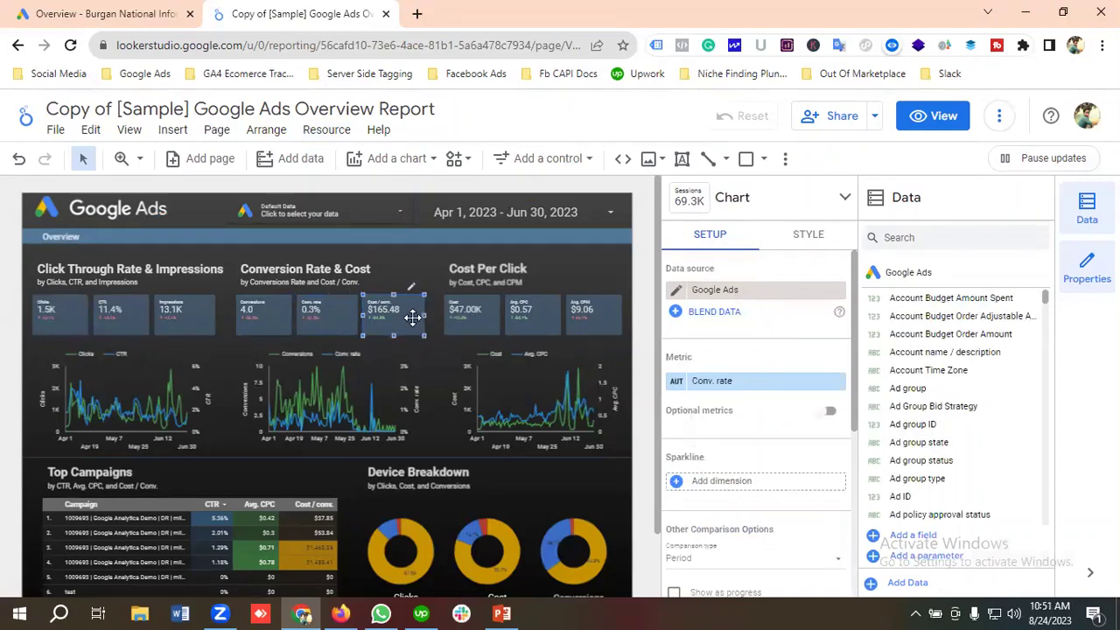
click(723, 294)
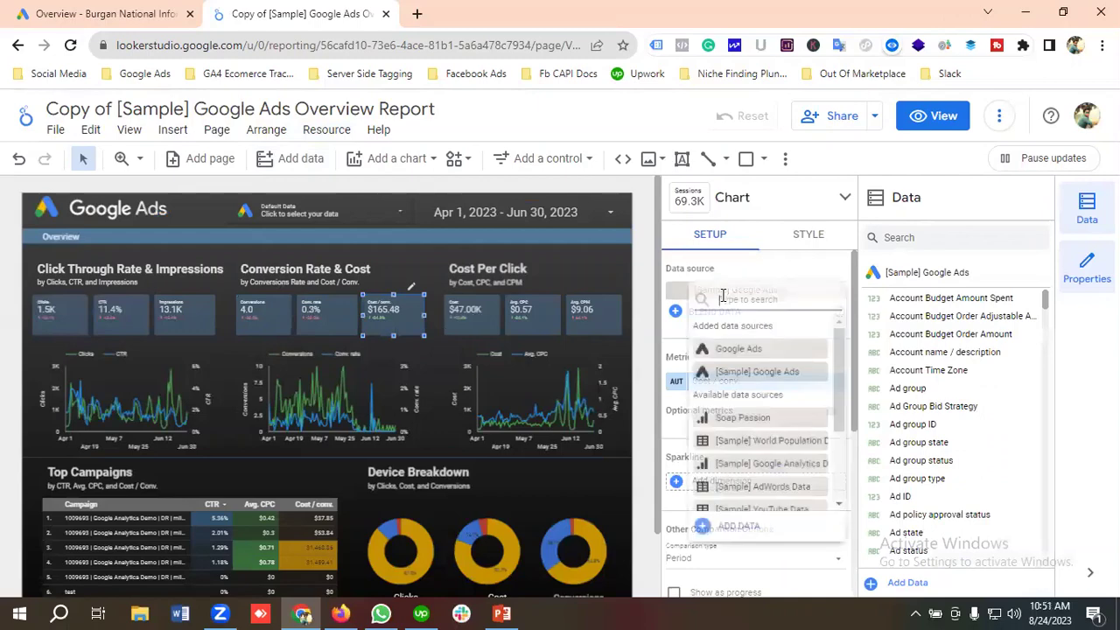
click(738, 349)
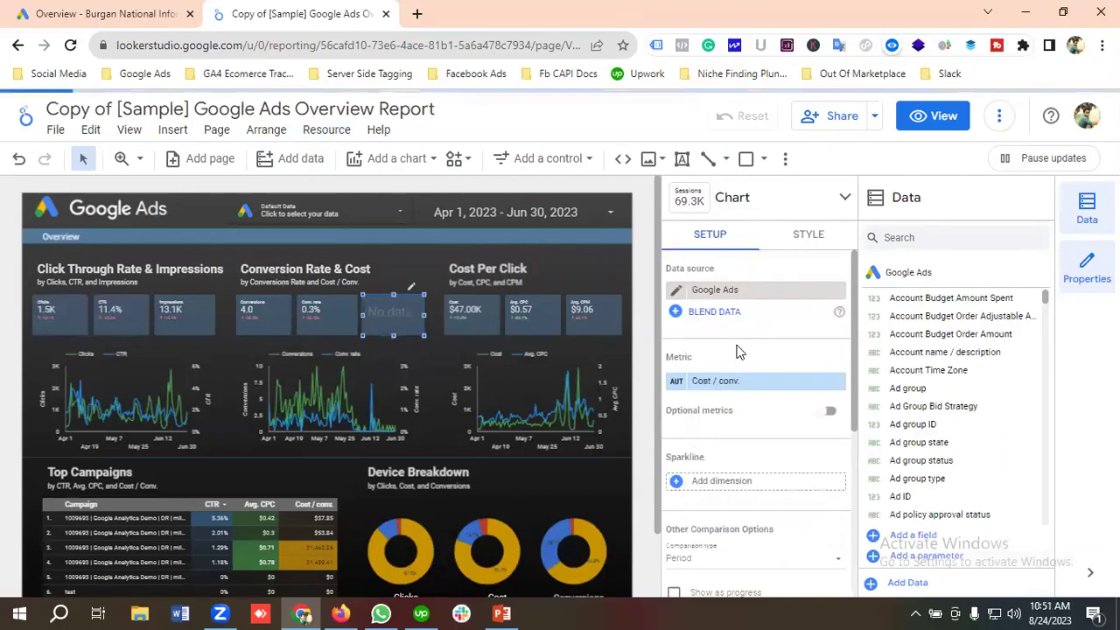
Point the Cost, Avg. CPC and Avg. CPM scorecards at the Google Ads data source.
click(473, 315)
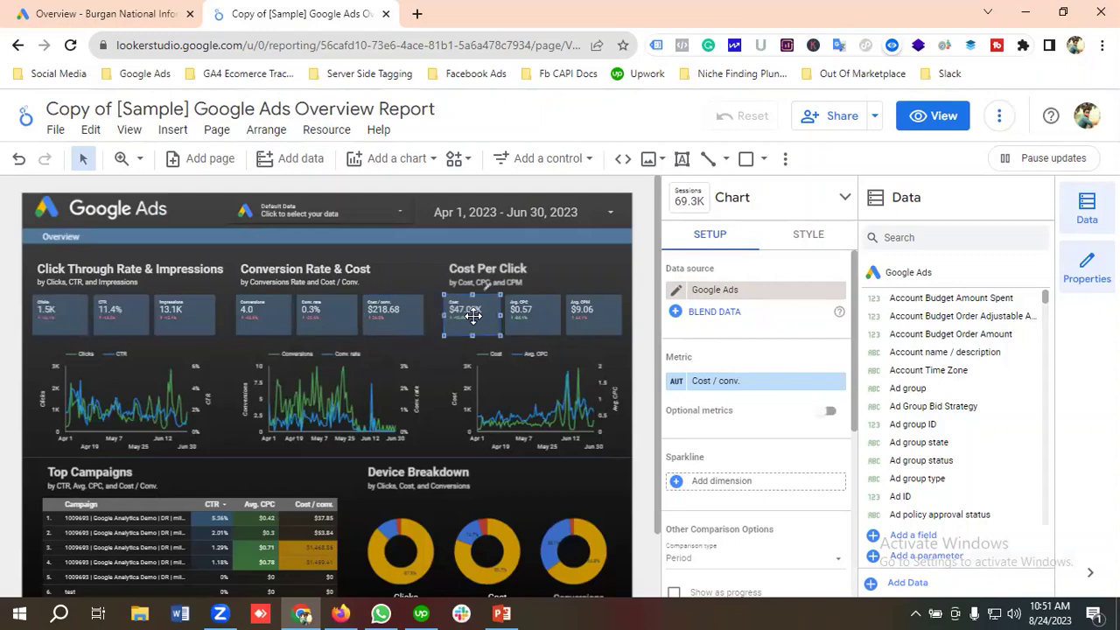
click(725, 294)
click(740, 349)
click(530, 316)
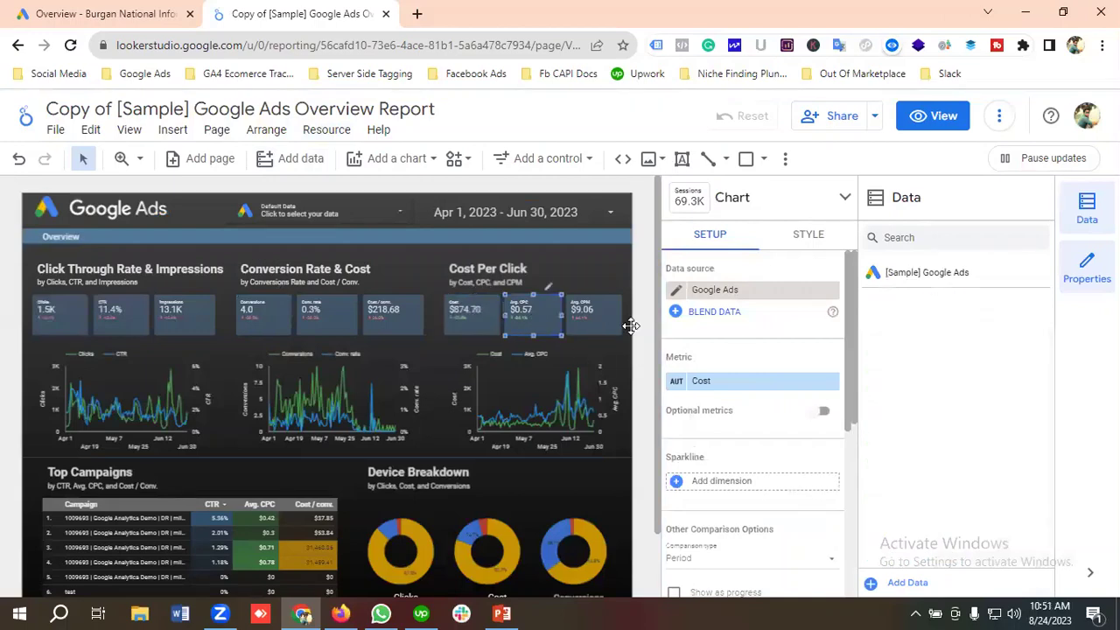
click(726, 293)
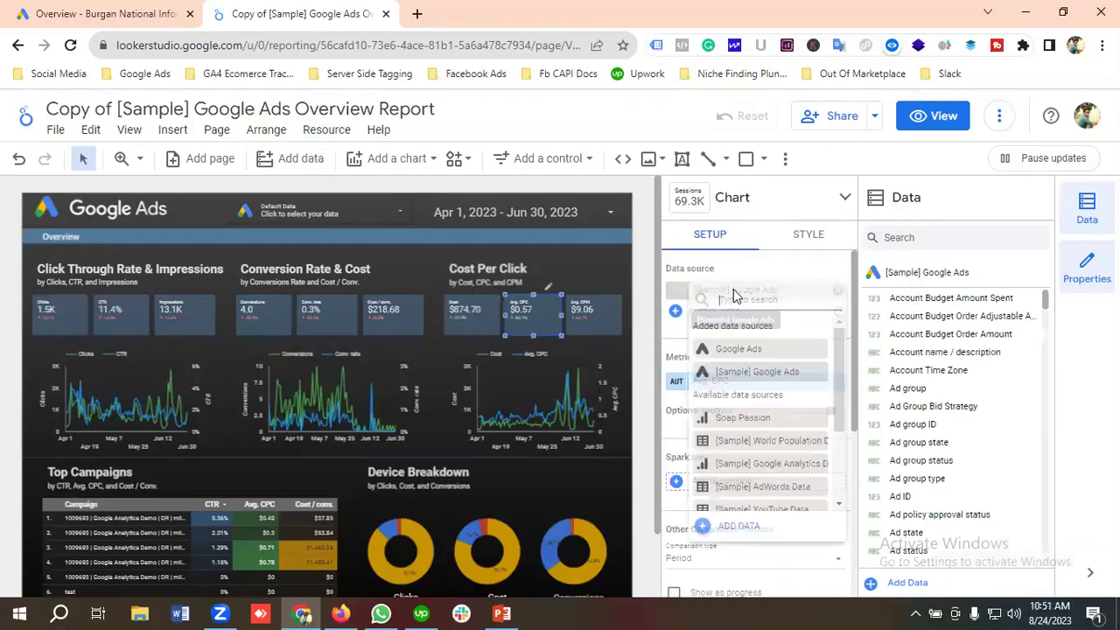
click(748, 349)
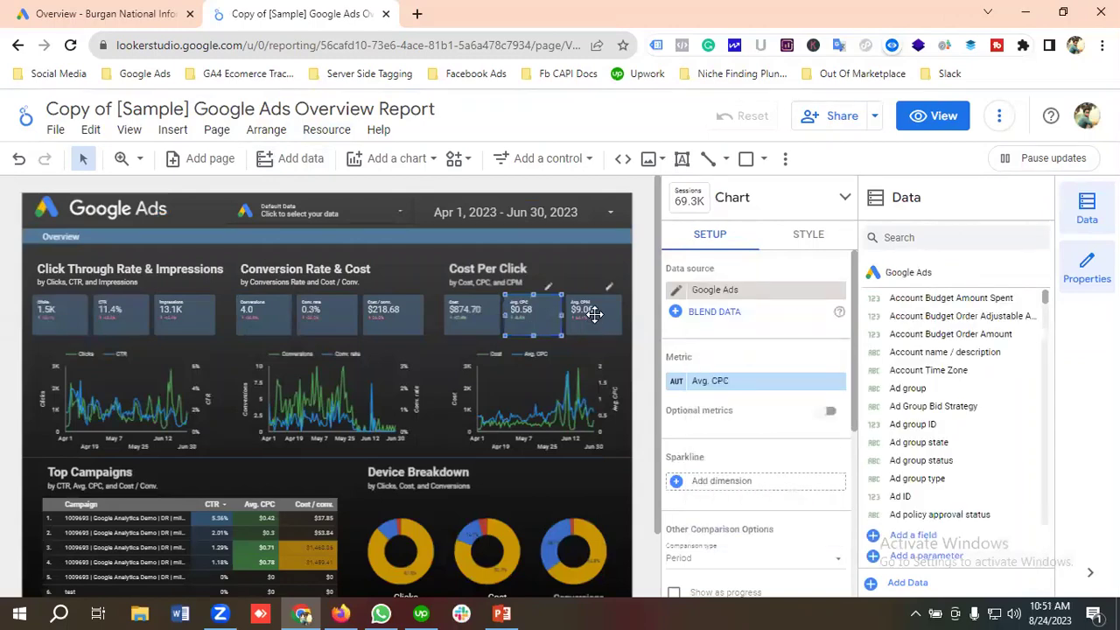
click(594, 315)
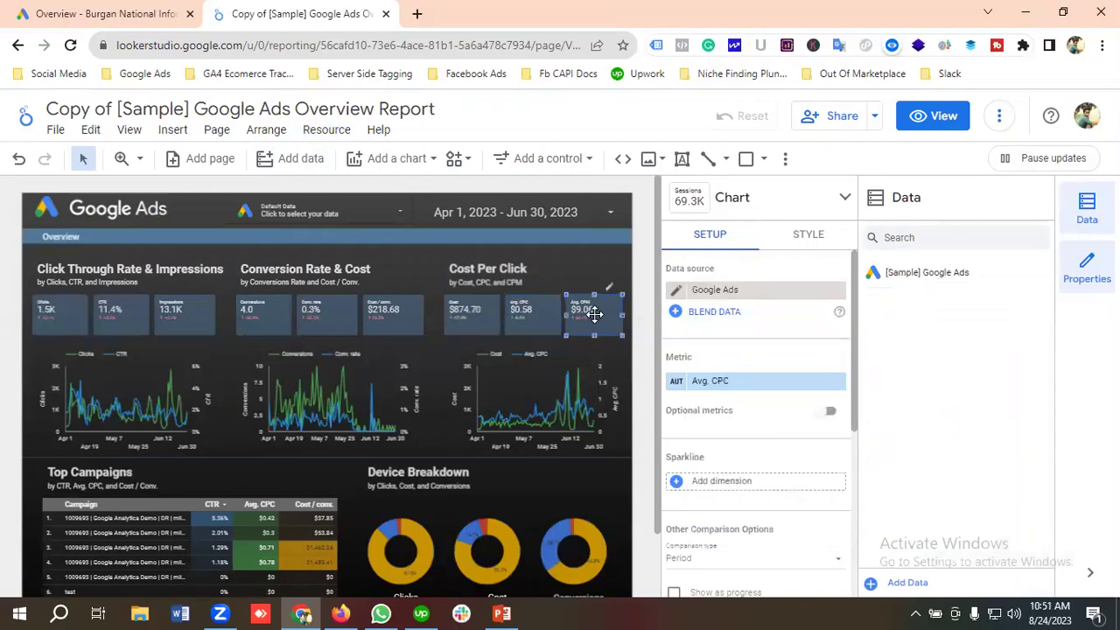
click(732, 291)
click(733, 351)
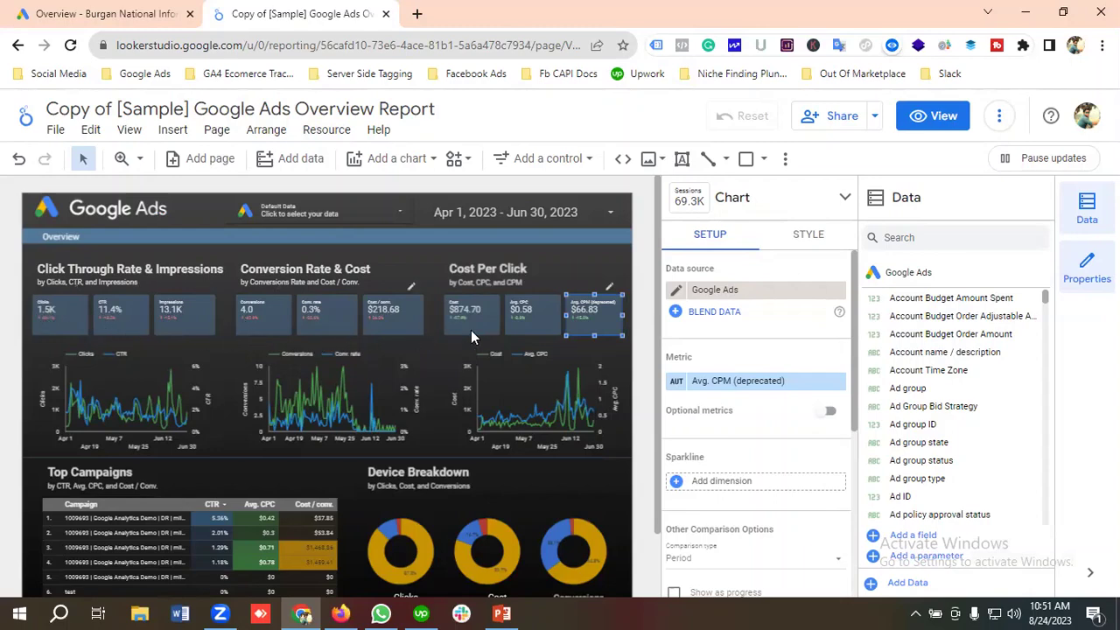
Switch the Clicks and CTR, Conversion Rate & Cost, and Cost Per Click charts to Google Ads data.
click(104, 397)
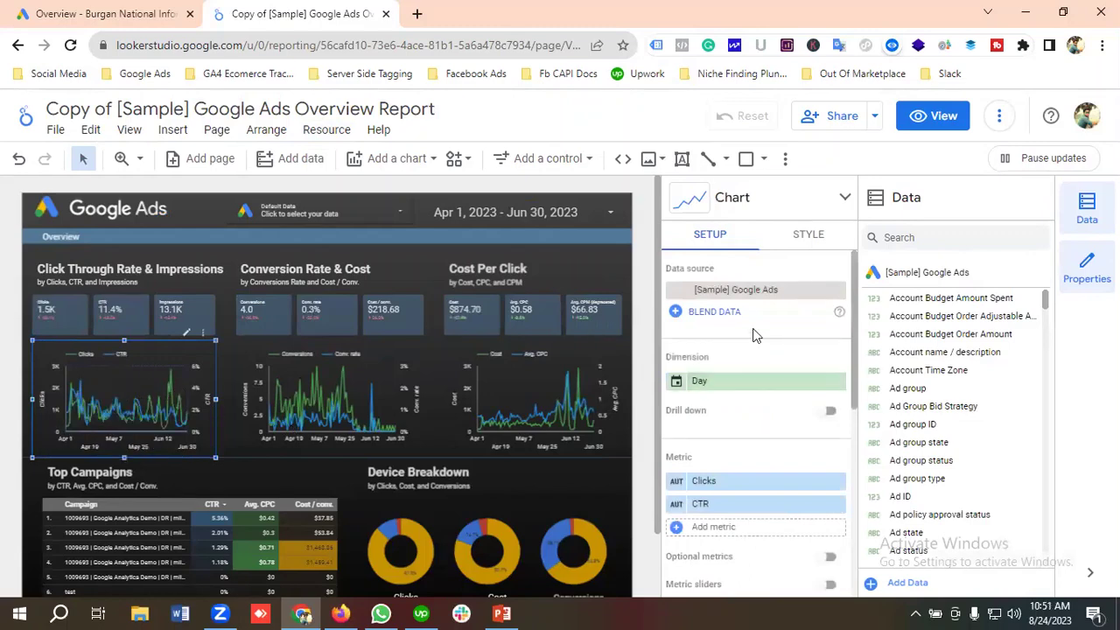
click(744, 293)
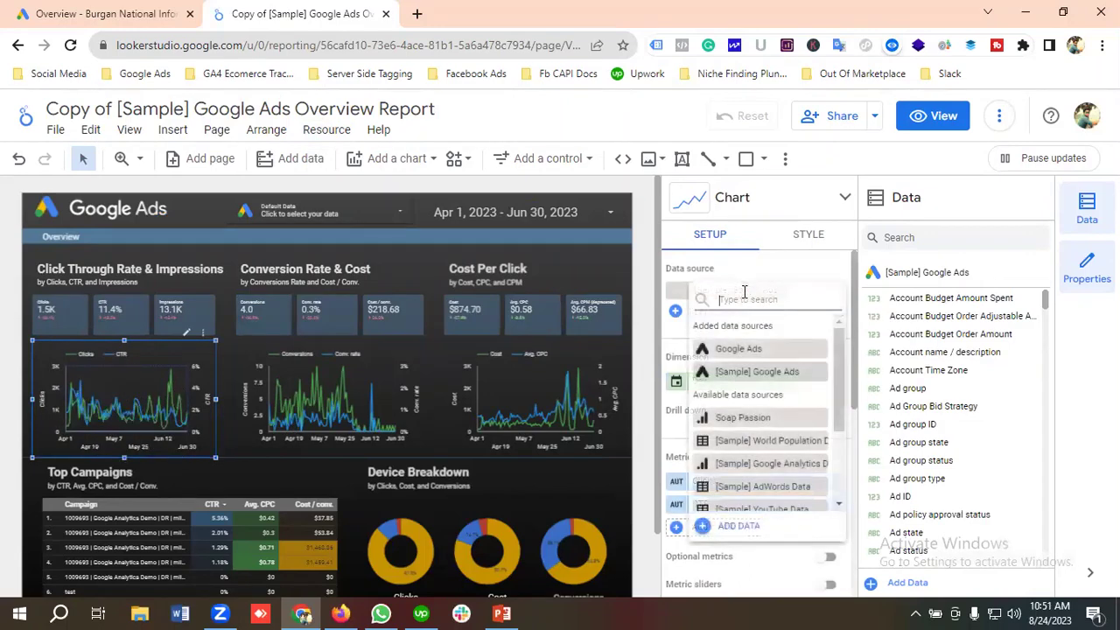
click(740, 350)
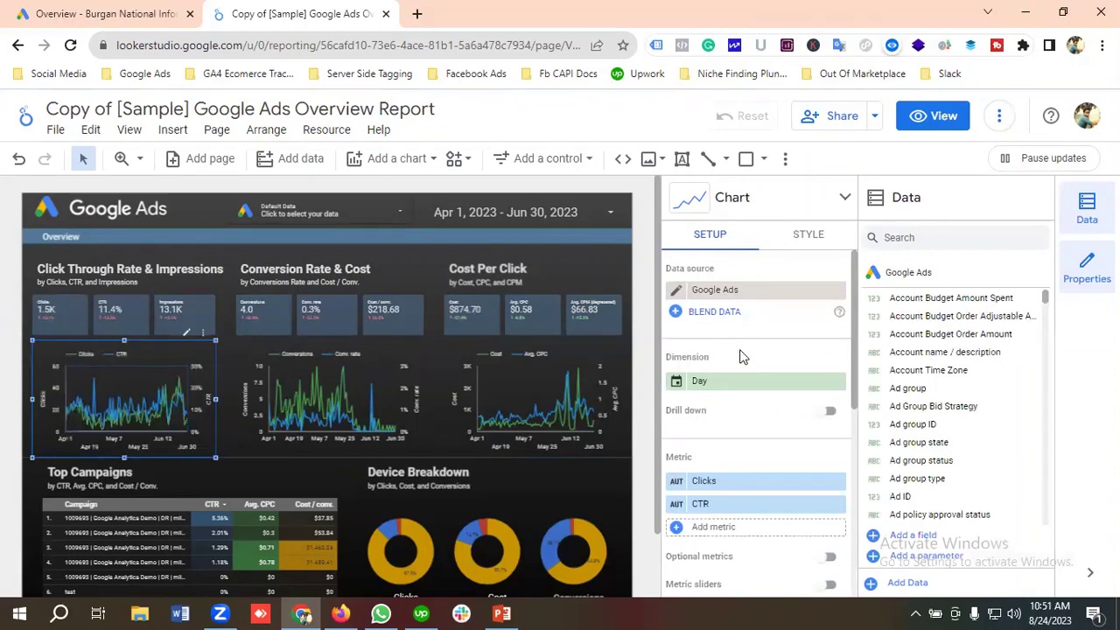
click(327, 396)
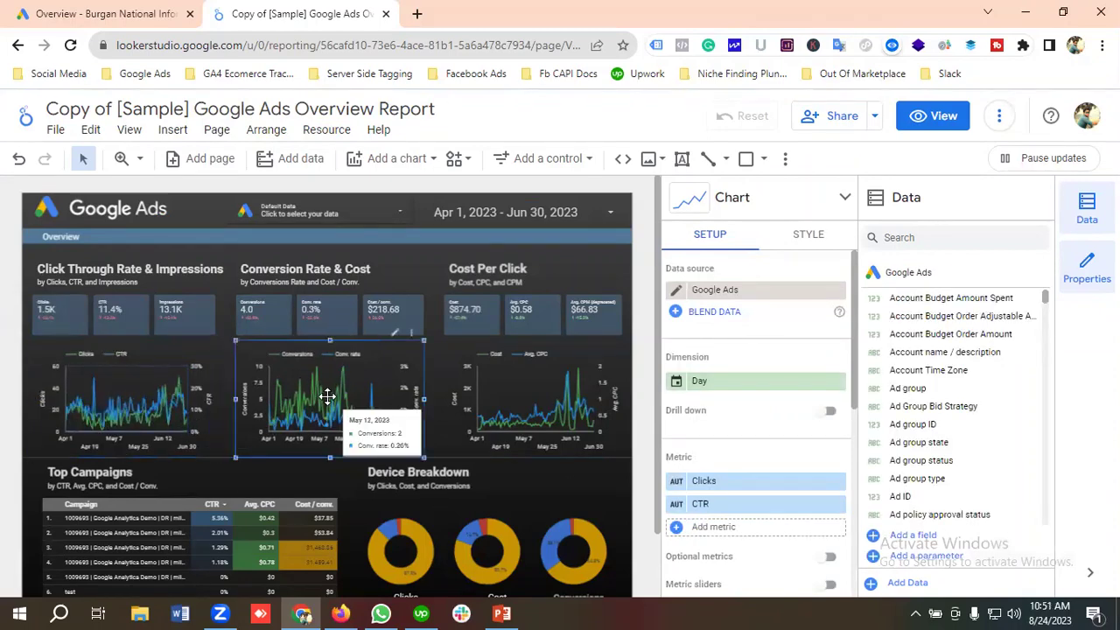
click(731, 293)
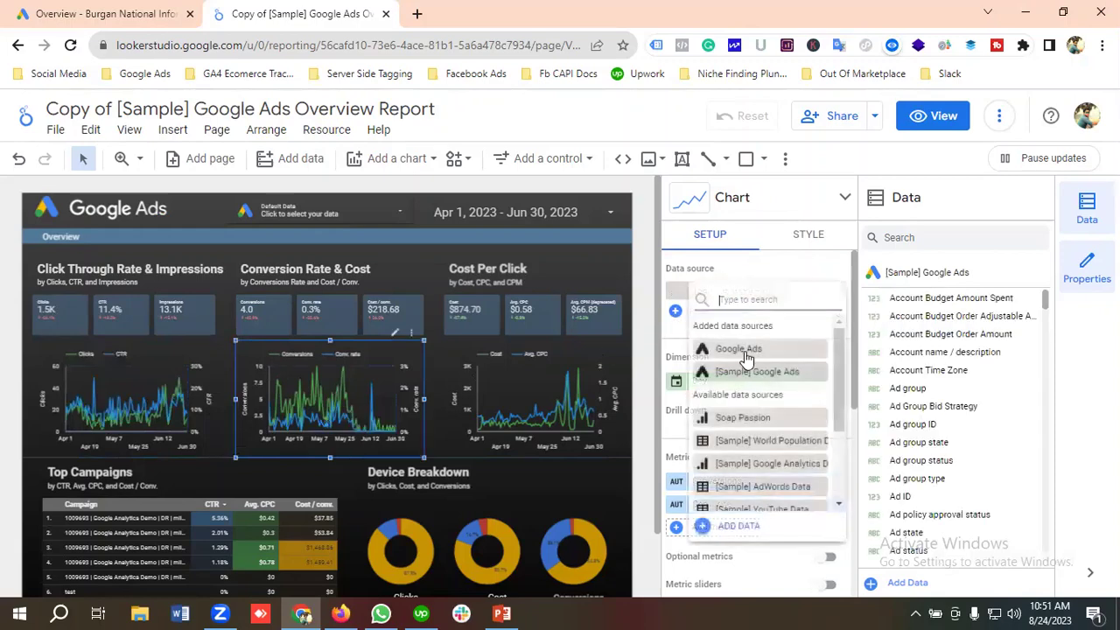
click(739, 349)
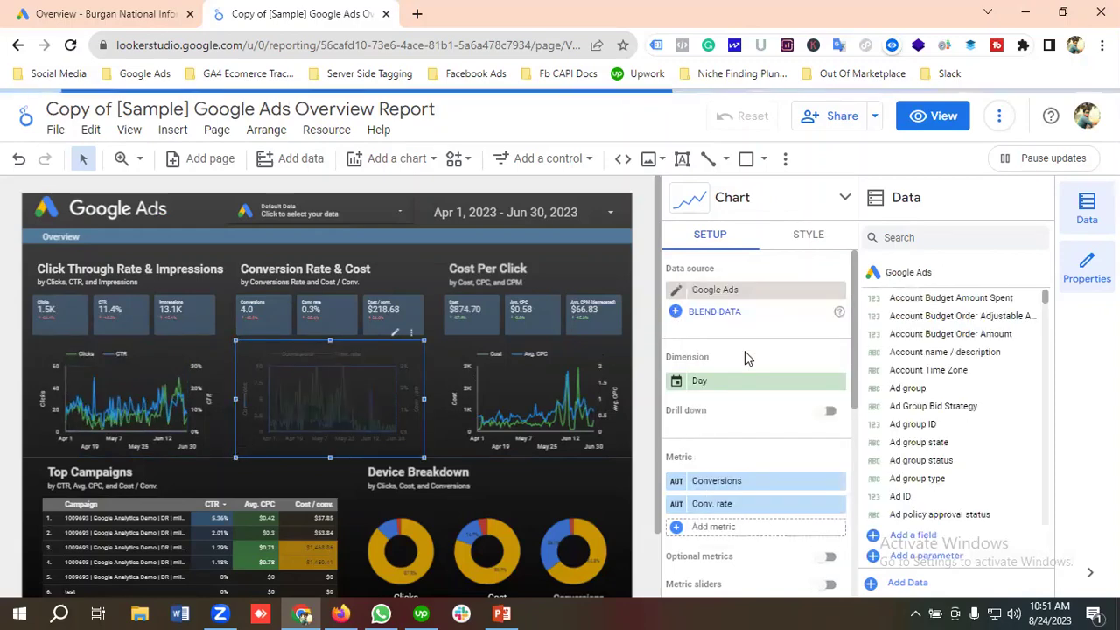
click(519, 397)
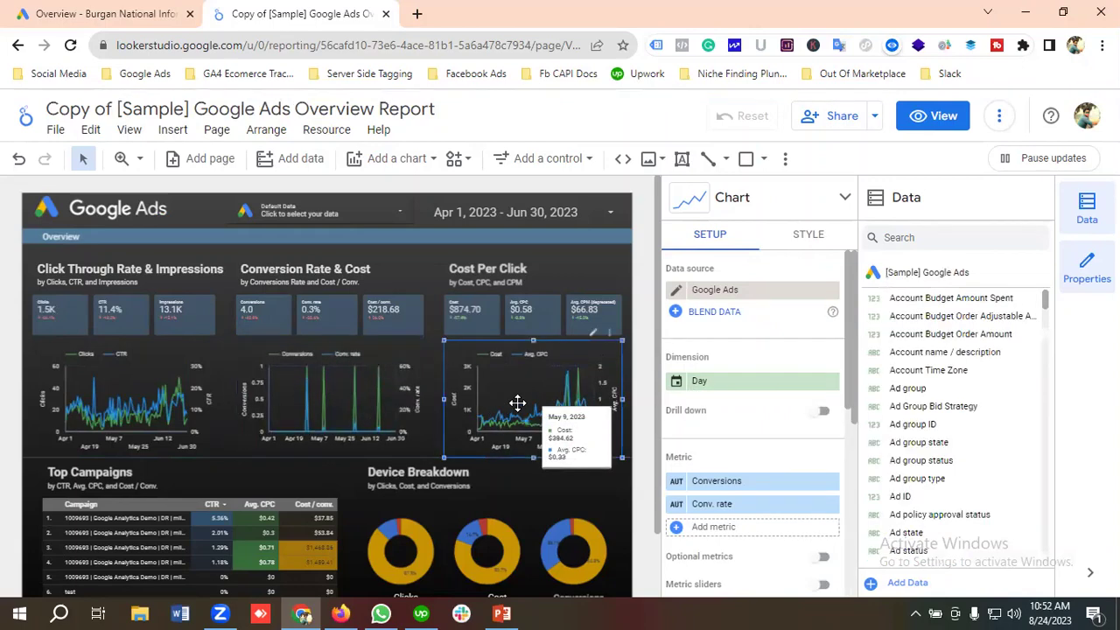
click(733, 294)
click(743, 349)
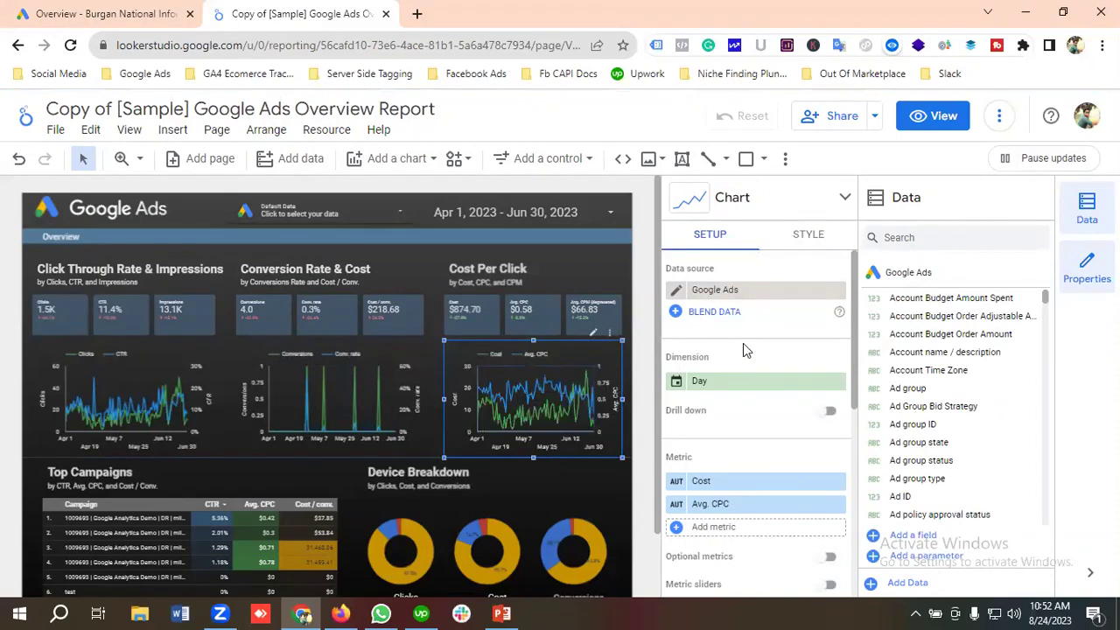
scroll(176, 501, down, 1)
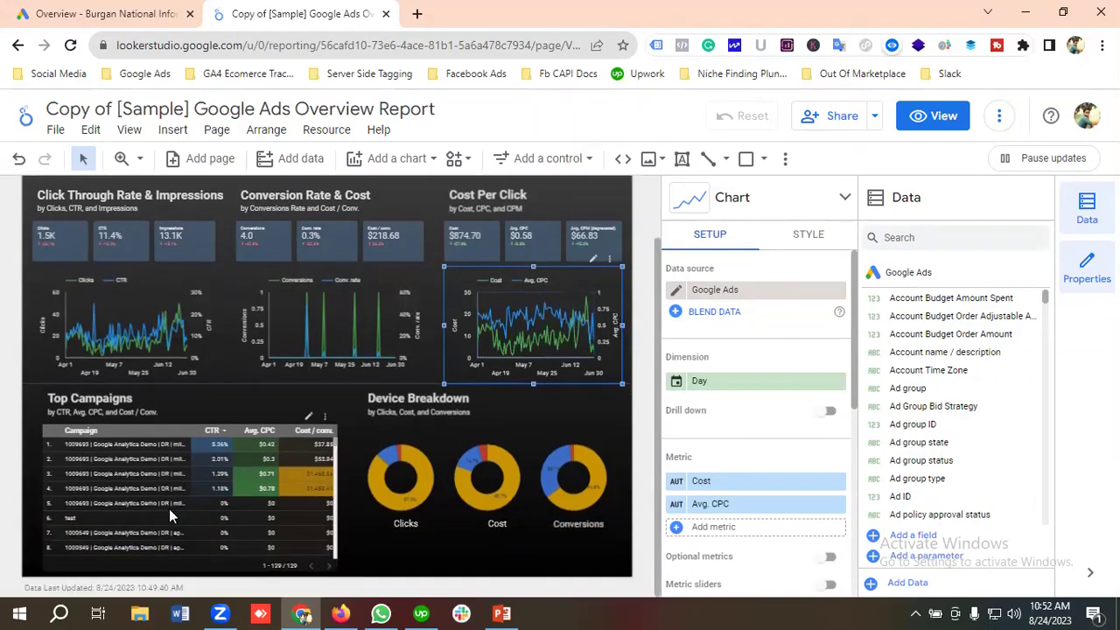
Change the Top Campaigns table's data source from [Sample] Google Ads to Google Ads.
click(128, 472)
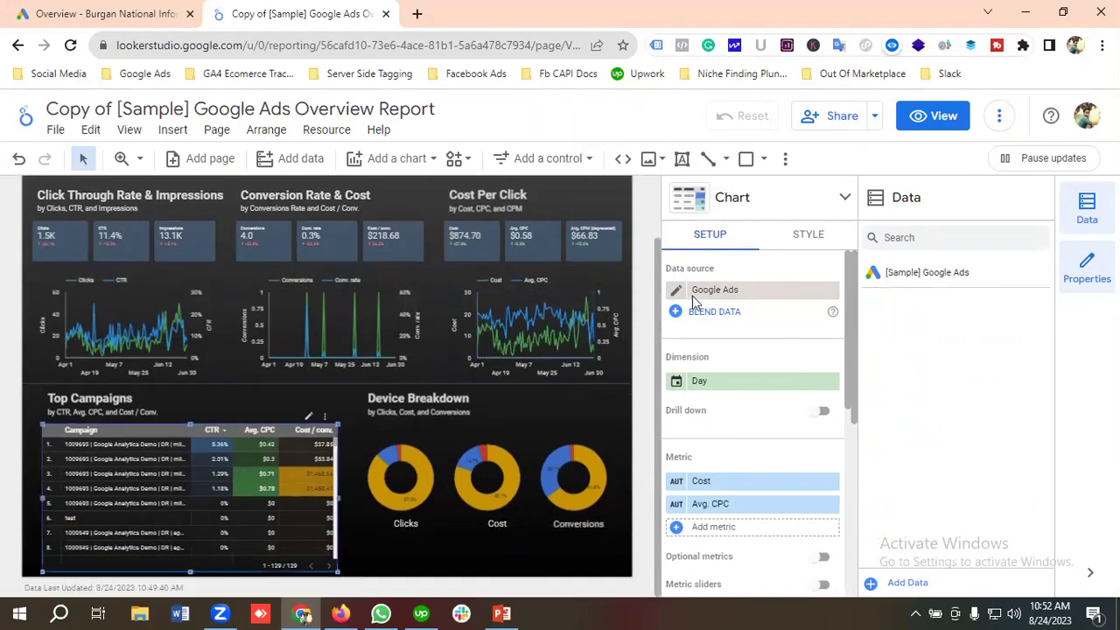
click(719, 292)
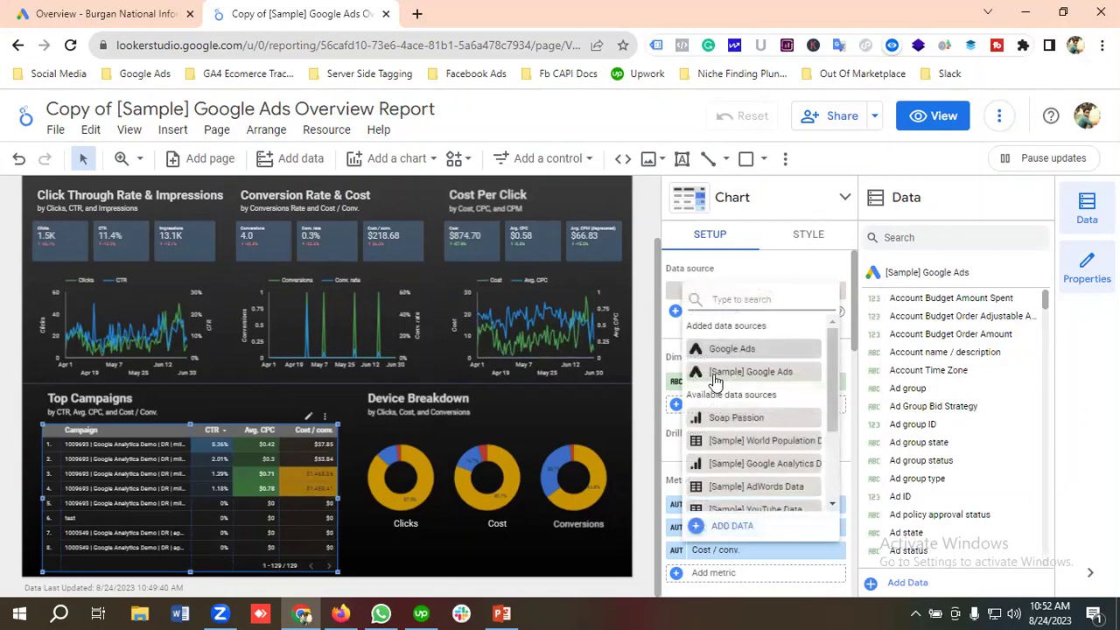
click(731, 349)
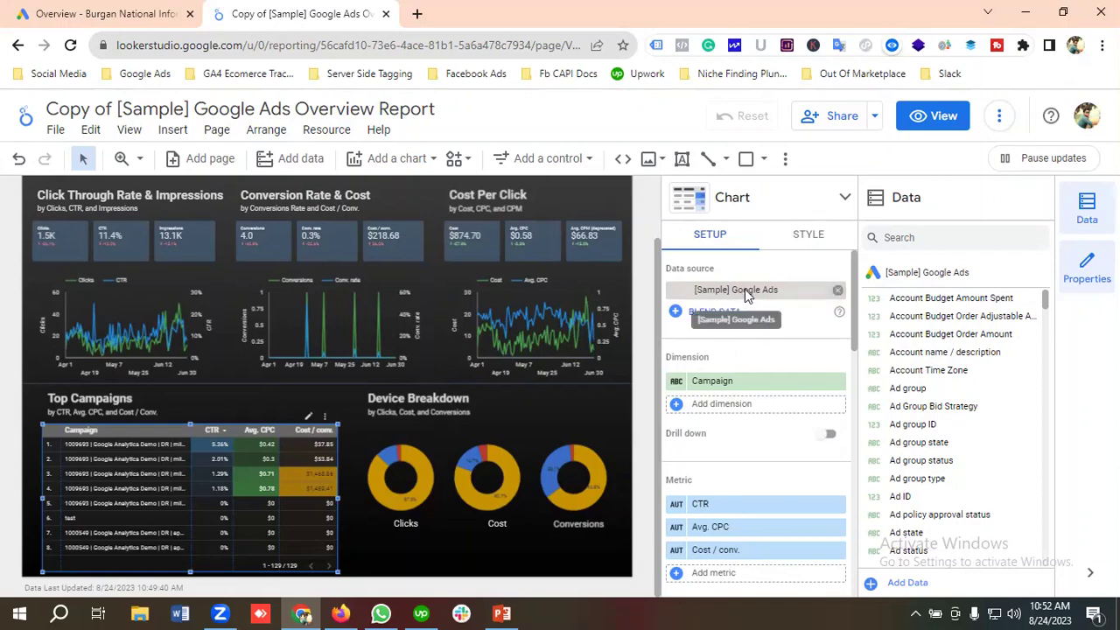
click(744, 293)
click(738, 349)
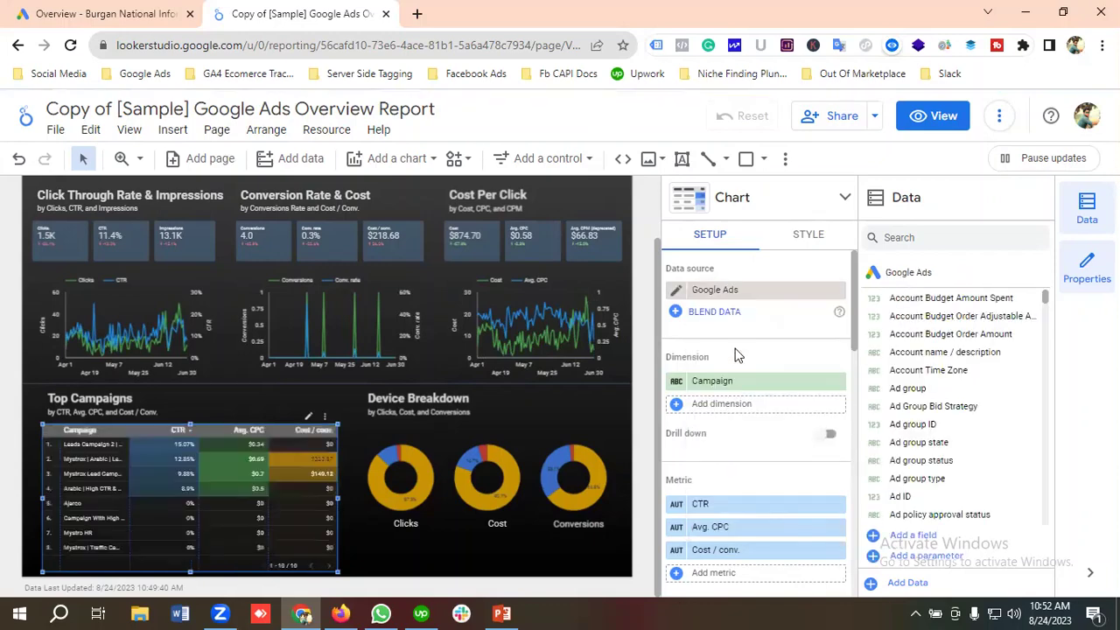
click(493, 483)
Point the Clicks, Cost and Conversions device donuts at the Google Ads data source.
click(410, 499)
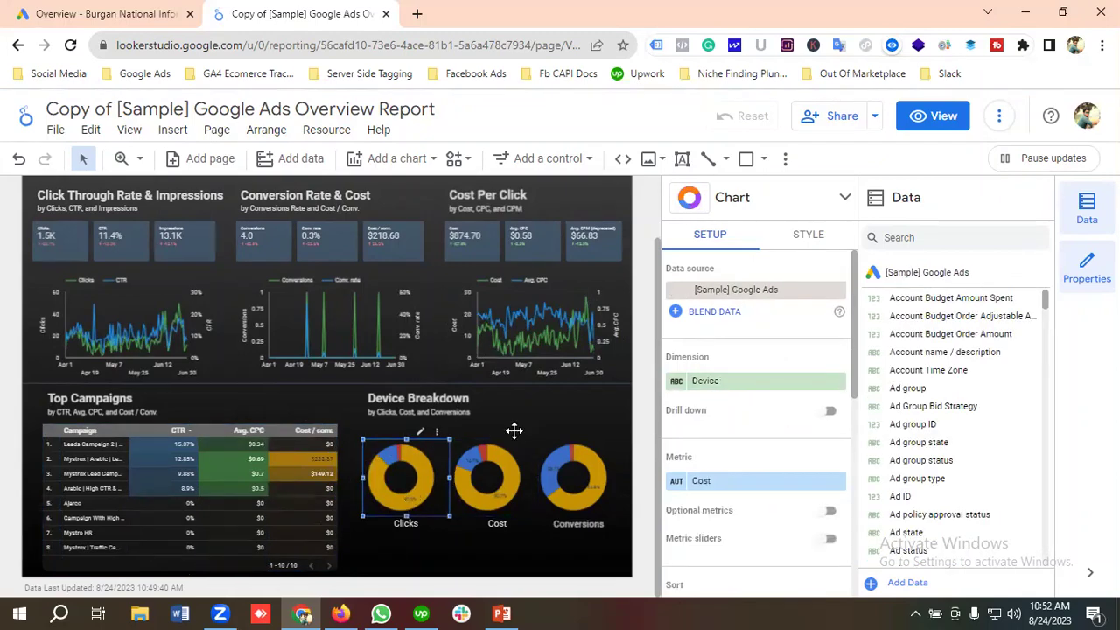
click(758, 296)
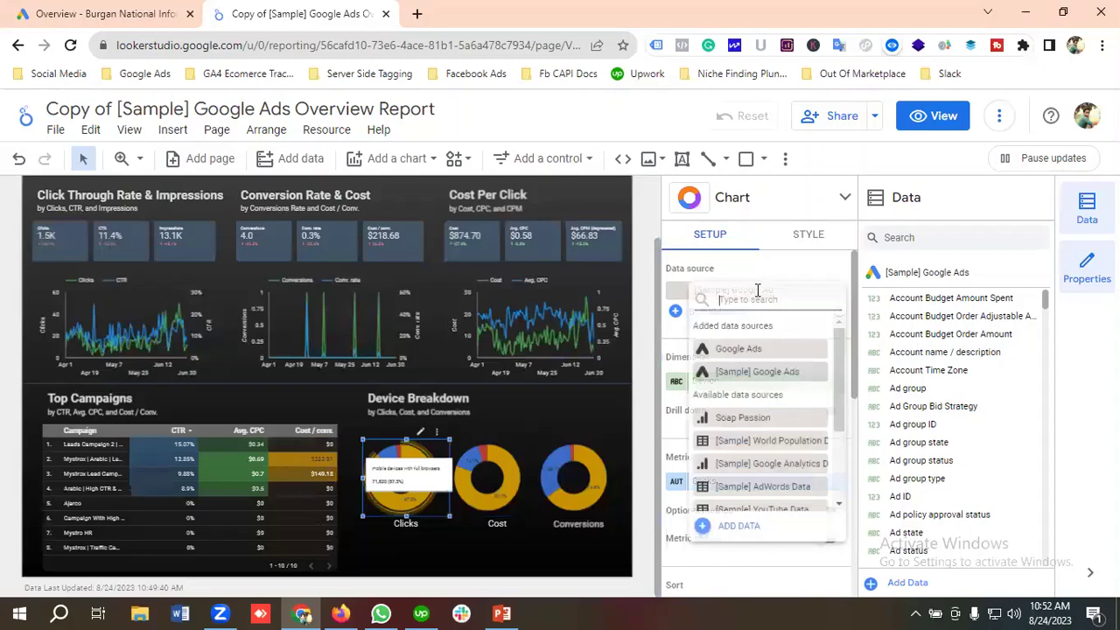
click(740, 350)
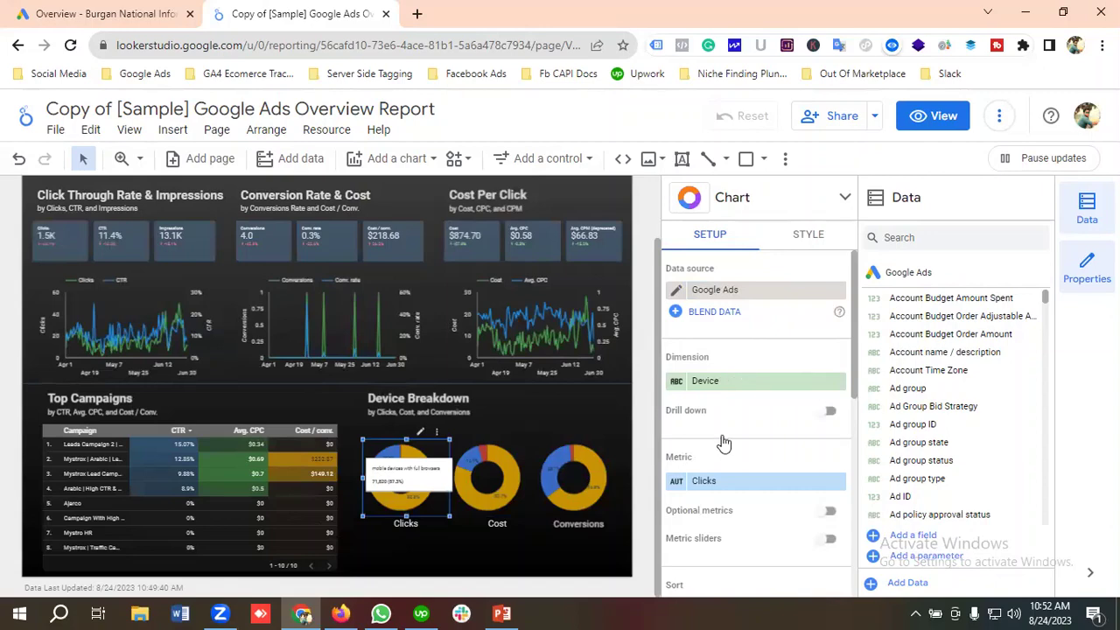
click(492, 483)
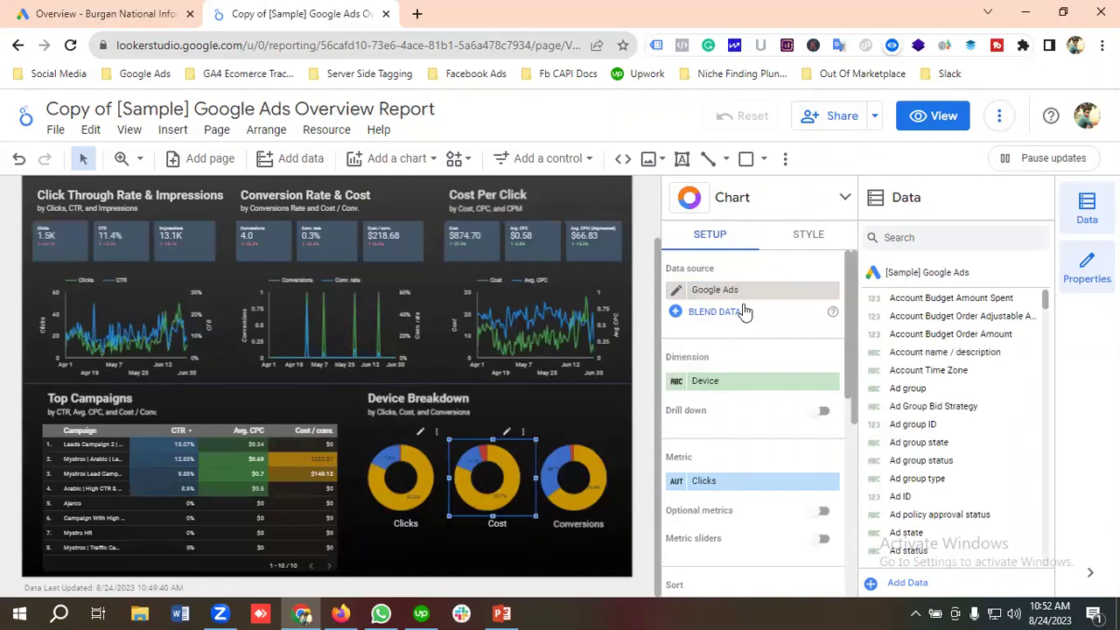
click(744, 294)
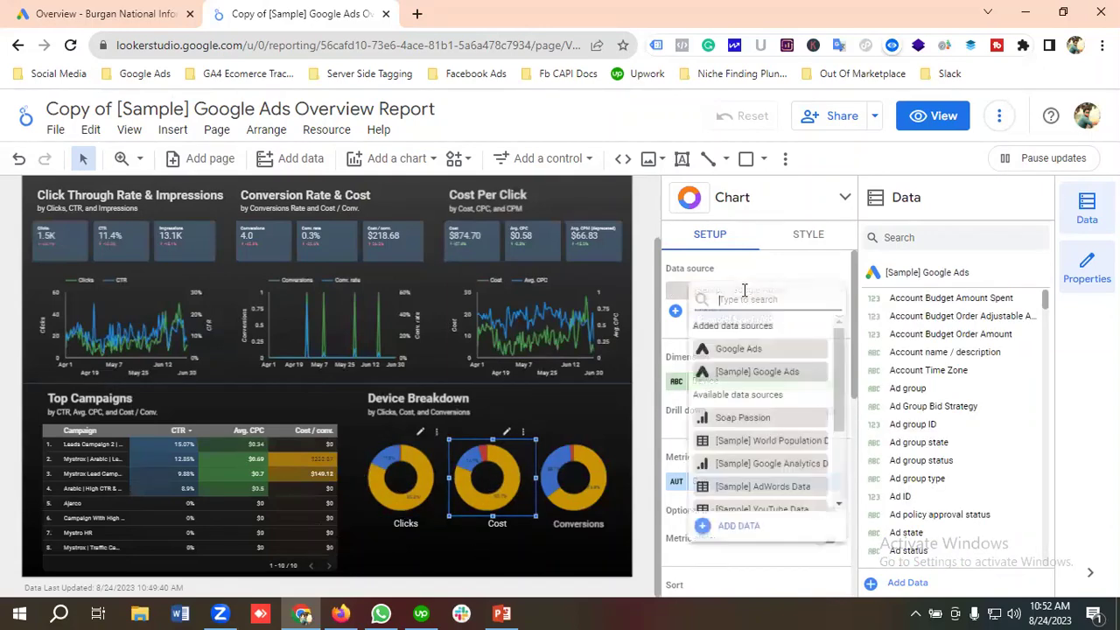
click(741, 349)
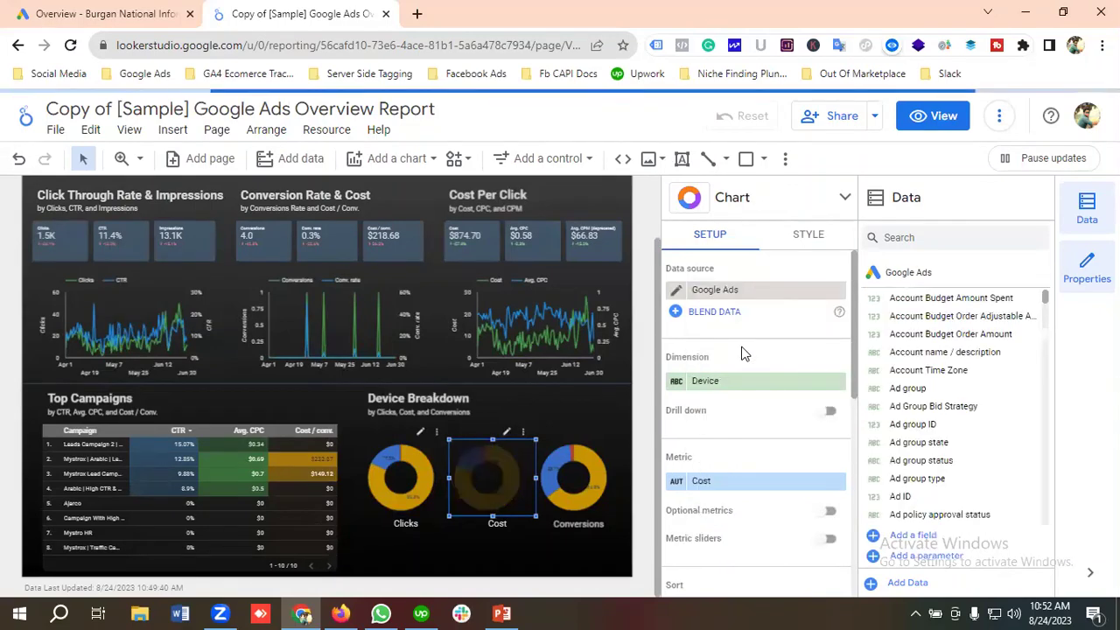
click(591, 494)
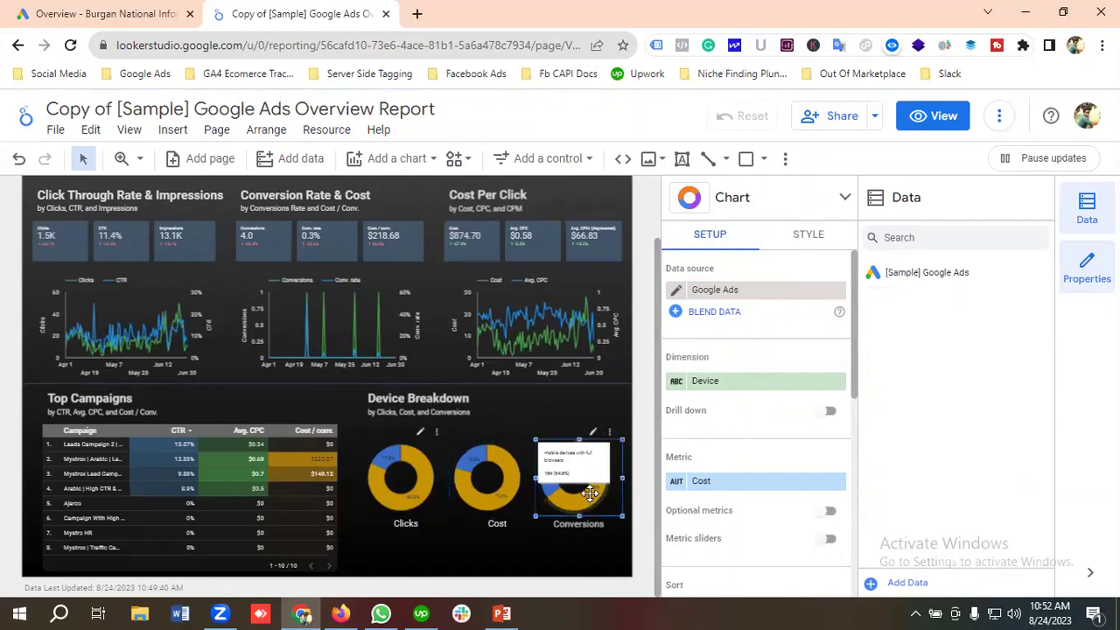
click(743, 287)
click(741, 349)
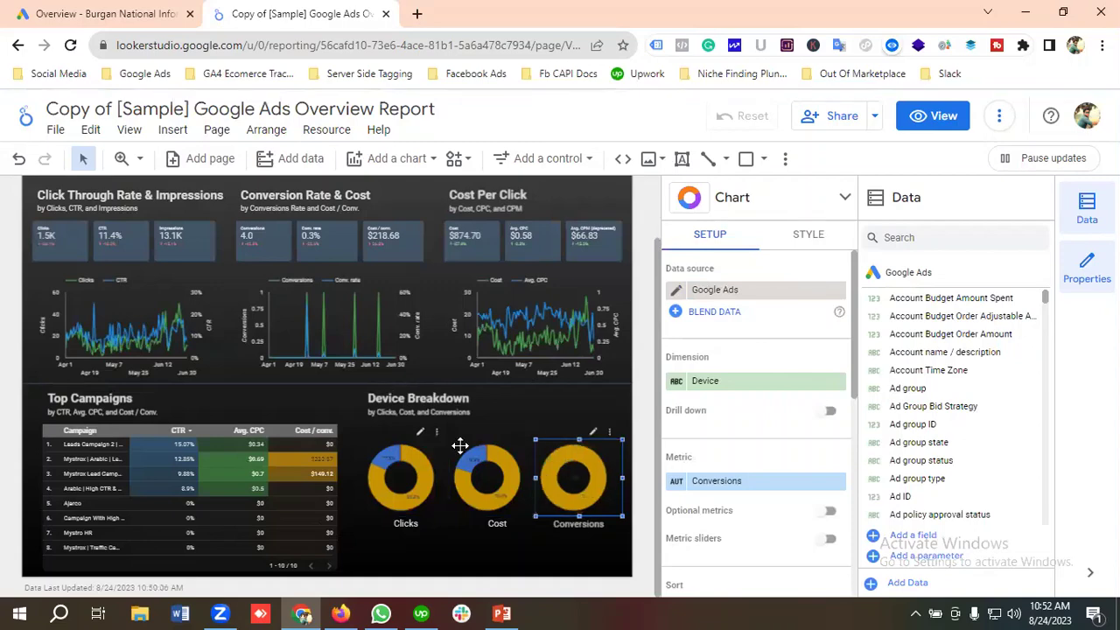
scroll(269, 427, up, 1)
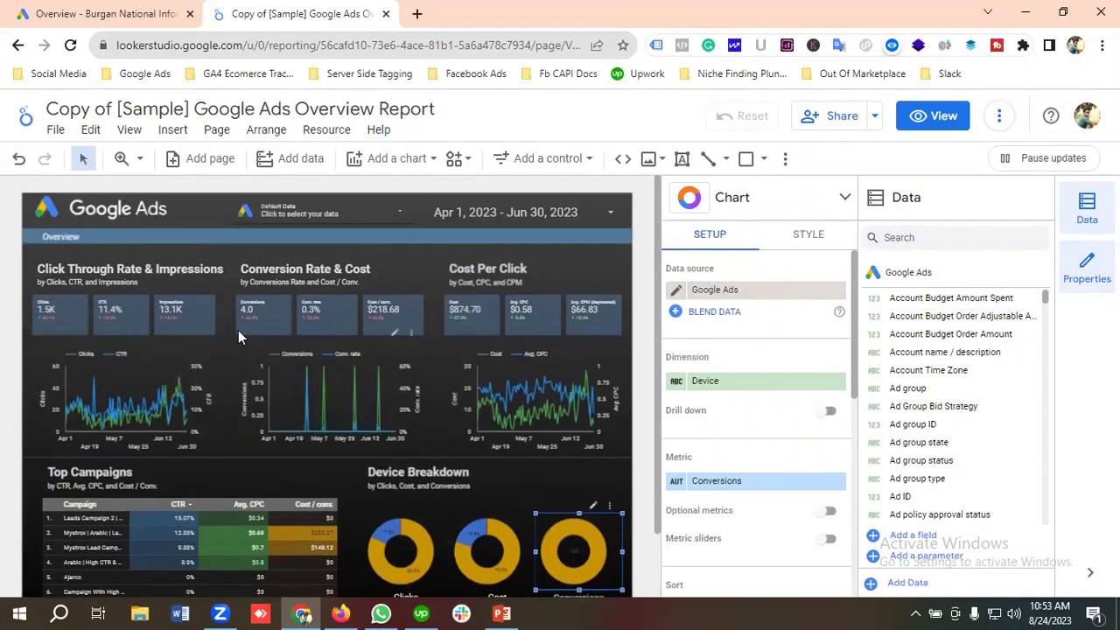
Edit the report title from 'Copy of [Sample] Google Ads Overview Report' to 'Google Ads Overview Report Burgan'.
click(195, 112)
key(BackSpace)
key(BackSpace)
key(BackSpace)
key(BackSpace)
key(BackSpace)
key(BackSpace)
key(BackSpace)
key(BackSpace)
key(BackSpace)
key(BackSpace)
key(BackSpace)
key(BackSpace)
key(BackSpace)
key(BackSpace)
key(BackSpace)
key(BackSpace)
key(BackSpace)
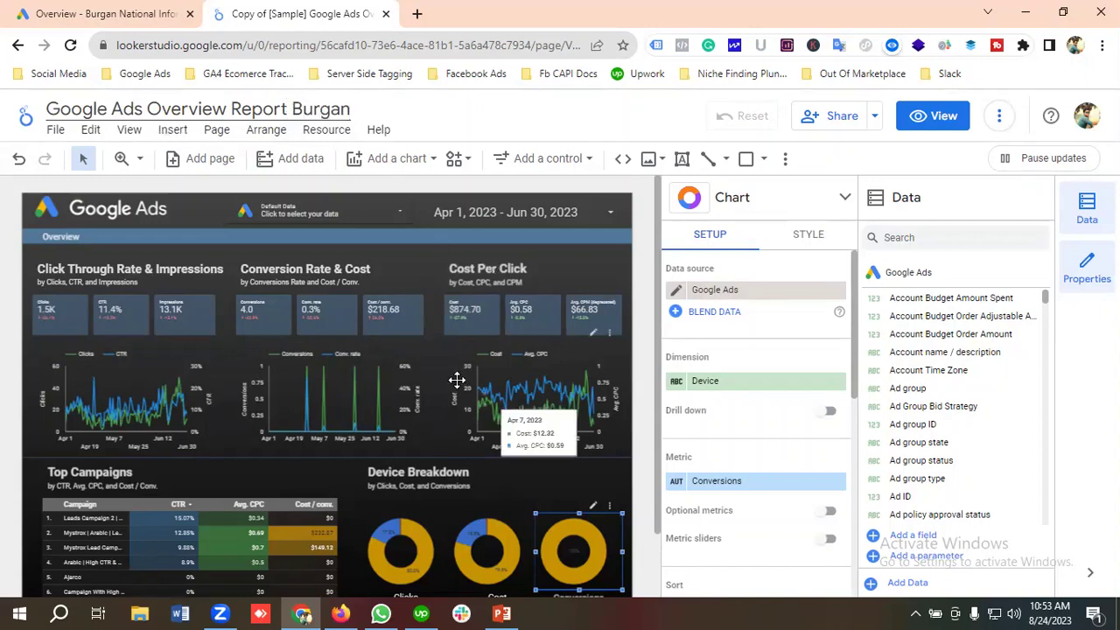
scroll(720, 388, down, 1)
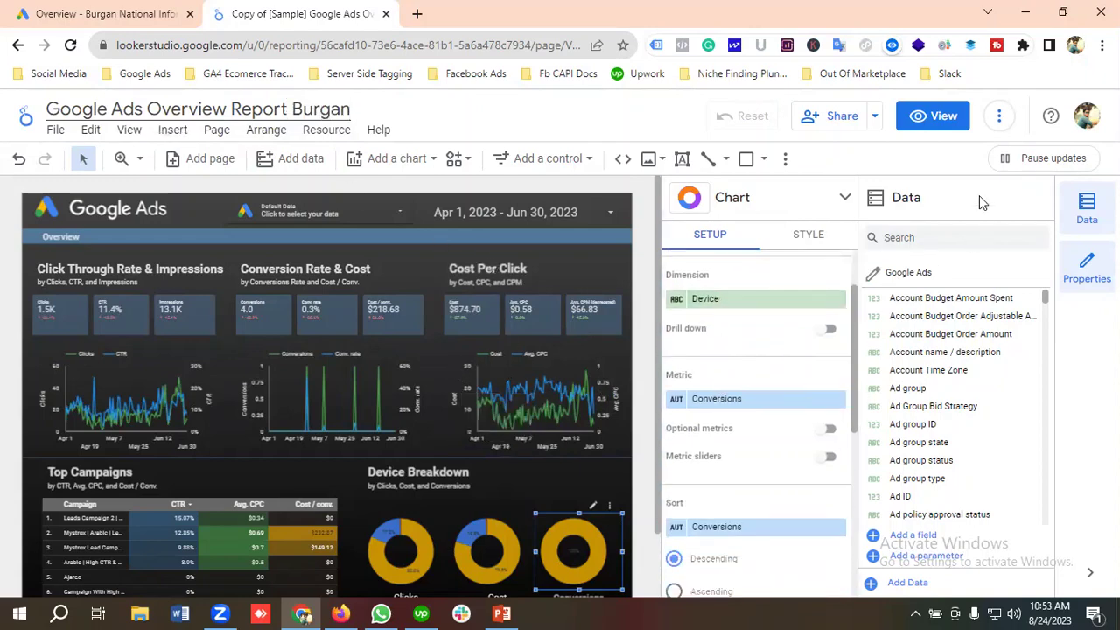
Enter view mode and review the dashboard showing 1.5K clicks, 11.4% CTR and $874.70 cost.
click(936, 122)
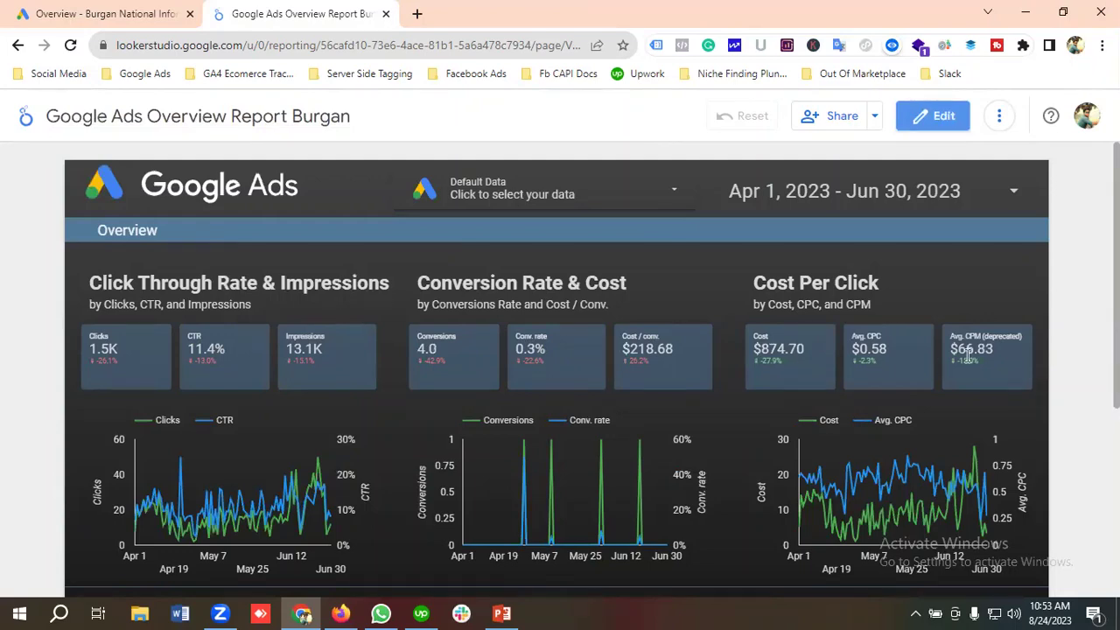
scroll(311, 486, down, 1)
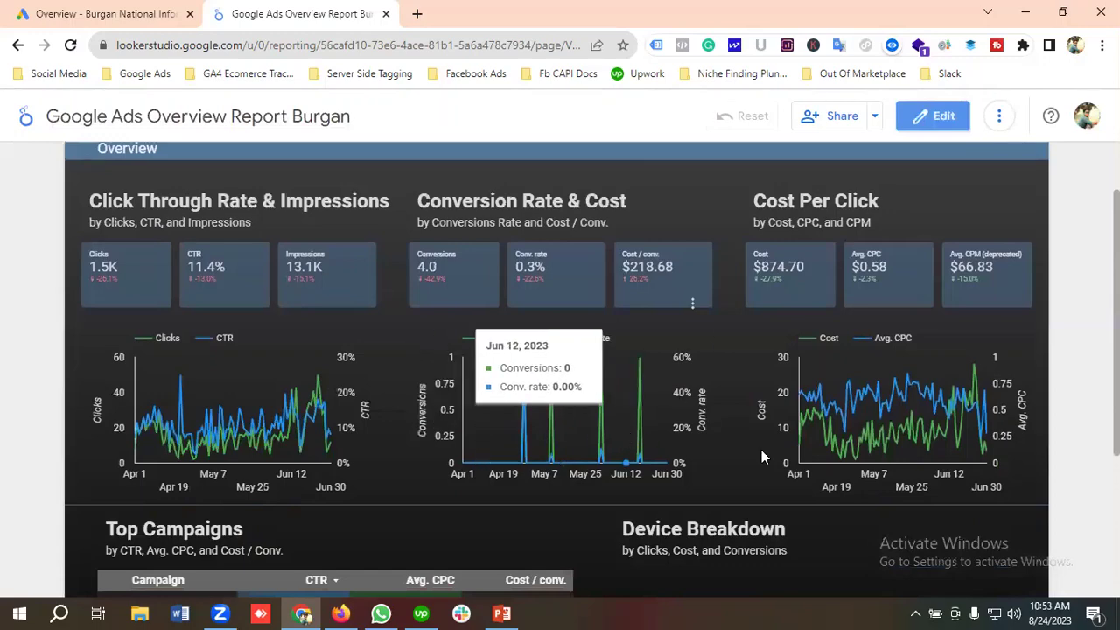
scroll(494, 427, down, 2)
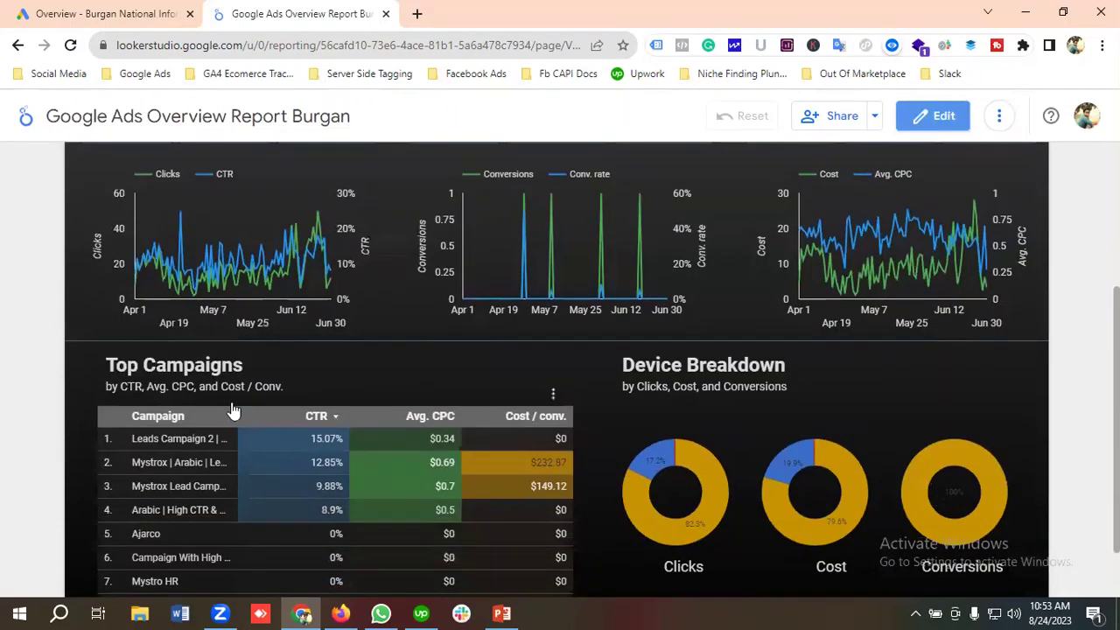
scroll(151, 408, down, 1)
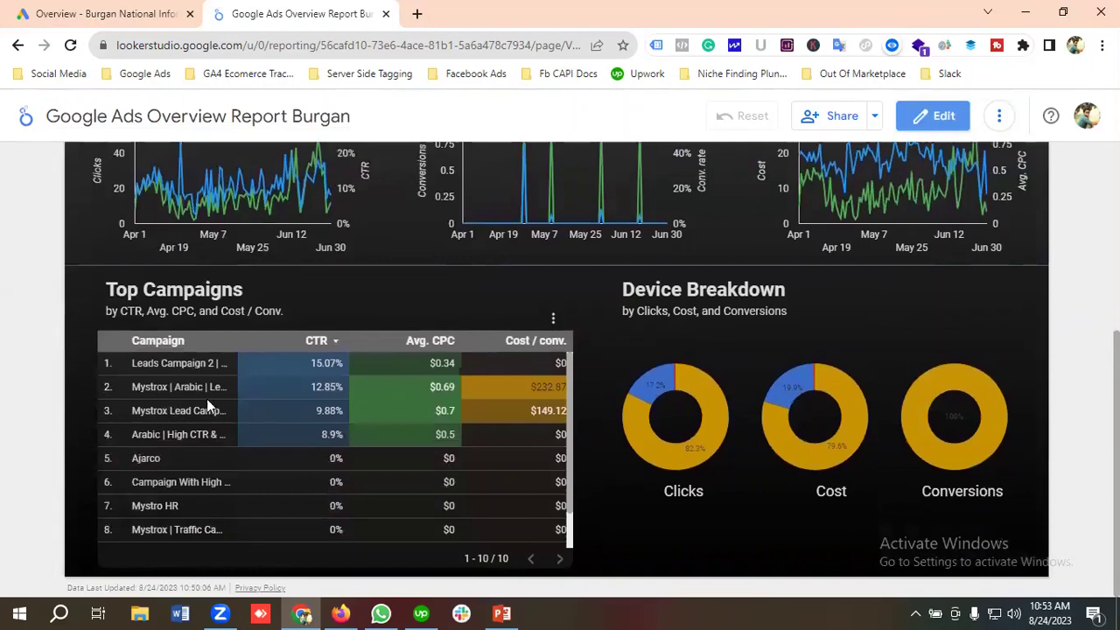
scroll(251, 448, up, 2)
scroll(302, 452, down, 1)
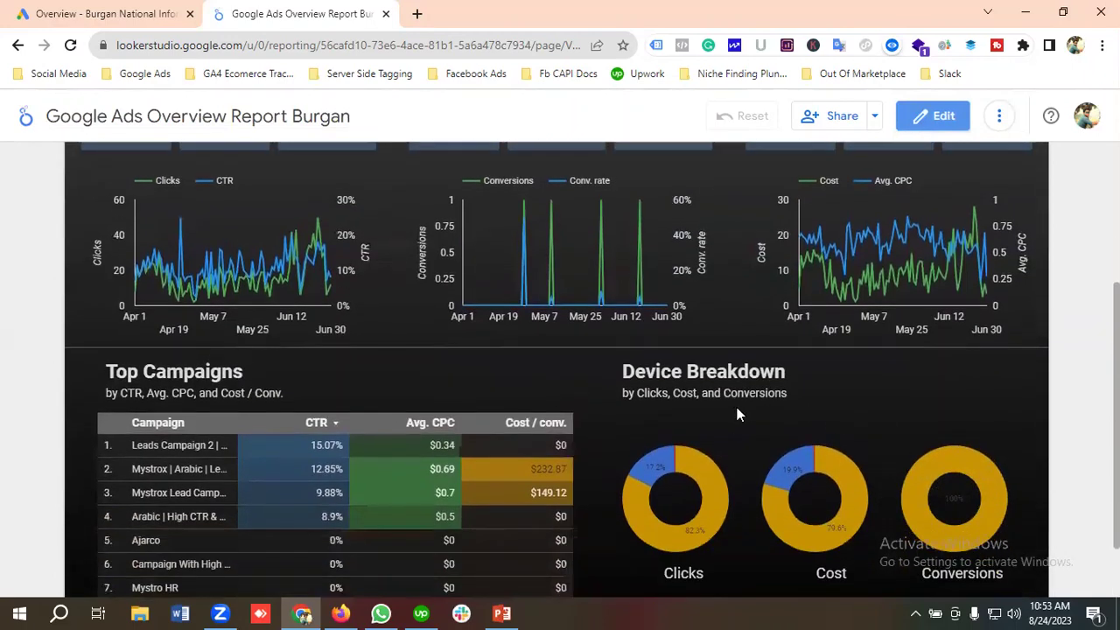
scroll(732, 392, down, 1)
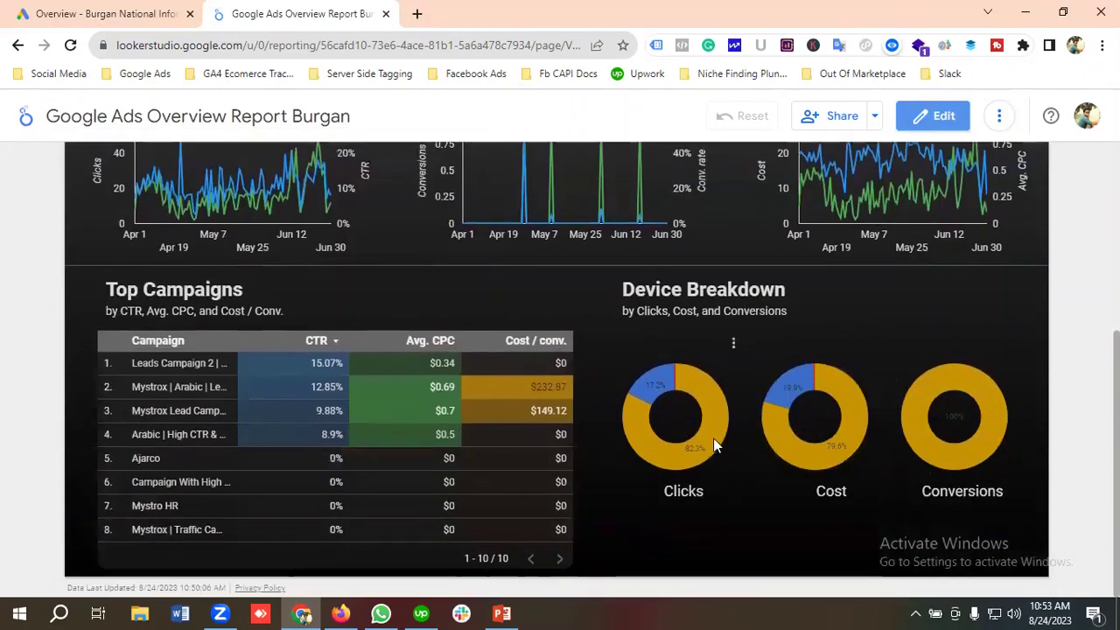
scroll(551, 445, down, 1)
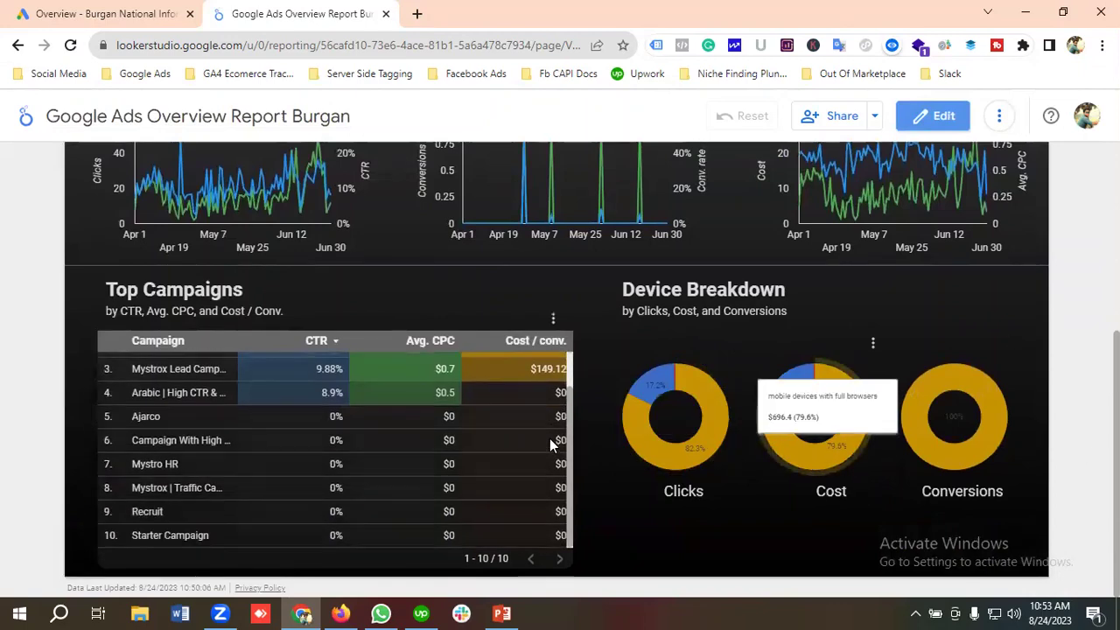
scroll(405, 456, up, 1)
scroll(405, 456, up, 4)
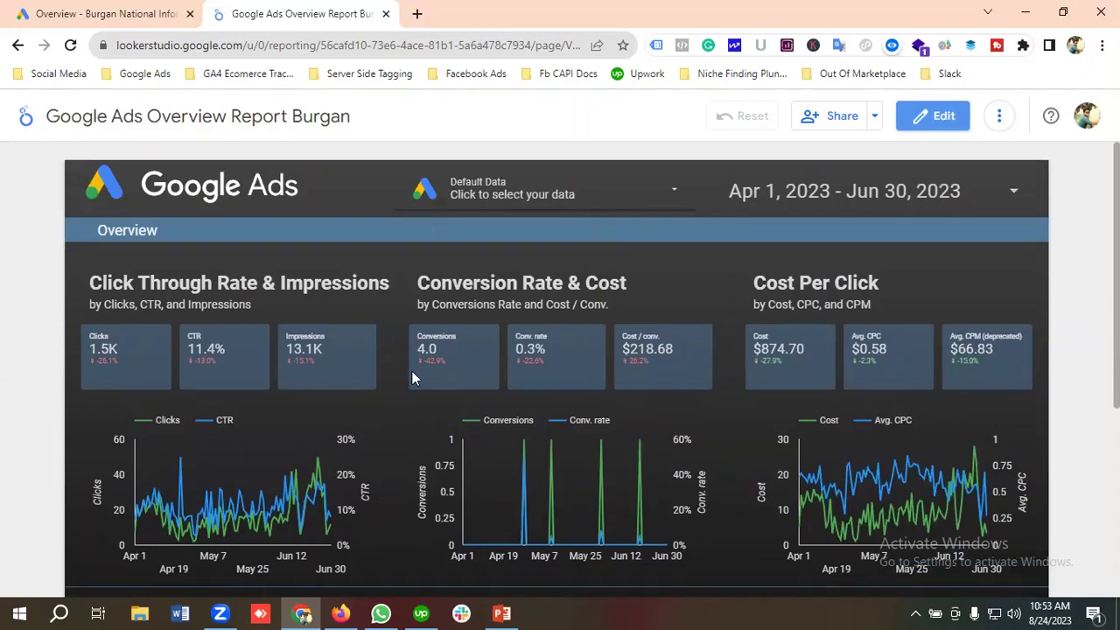
Try sending a viewer invitation from the Share dialog with a partly typed, invalid address.
click(842, 119)
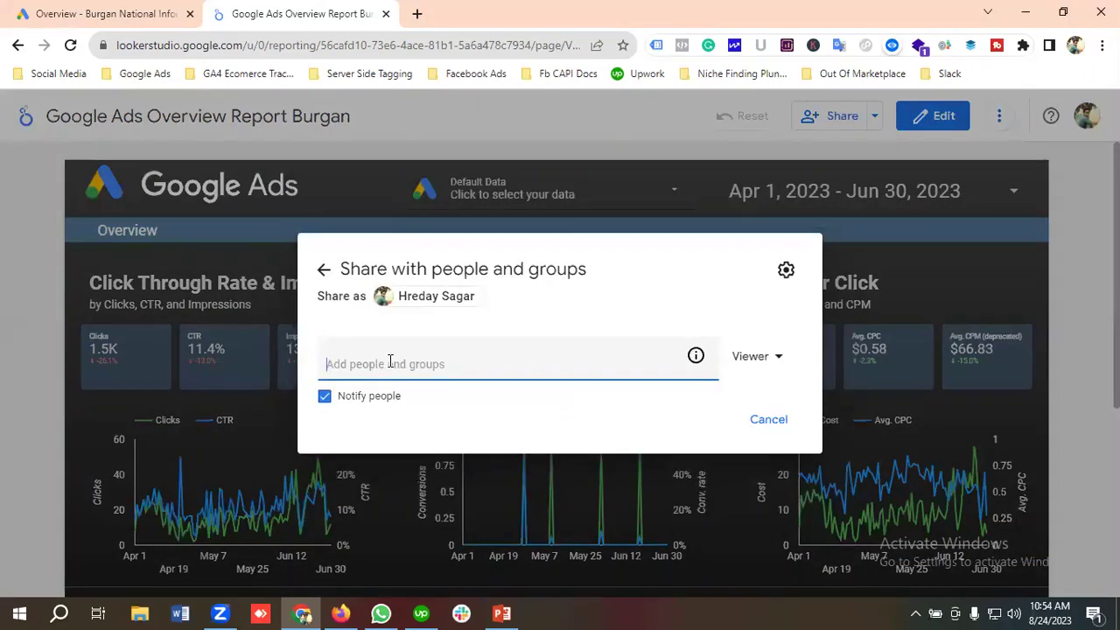
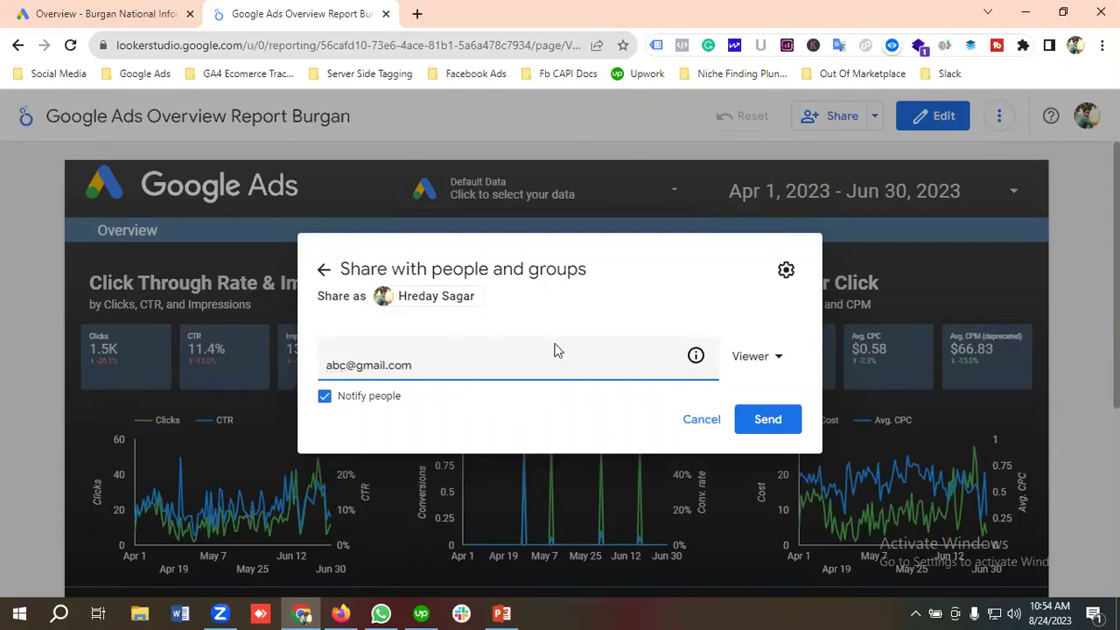
click(753, 356)
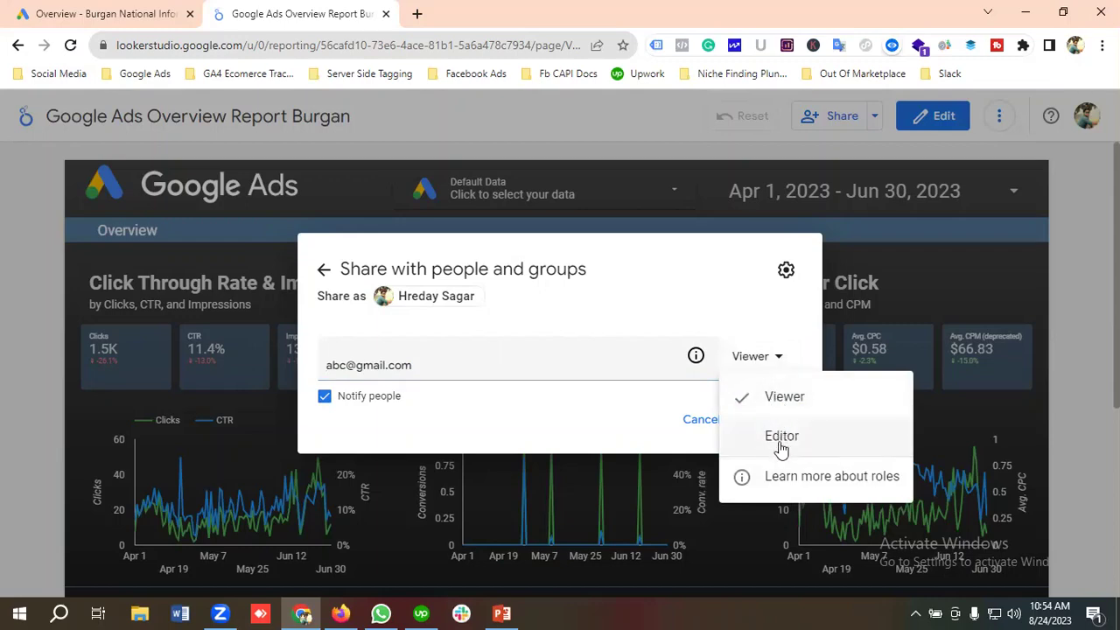
click(784, 401)
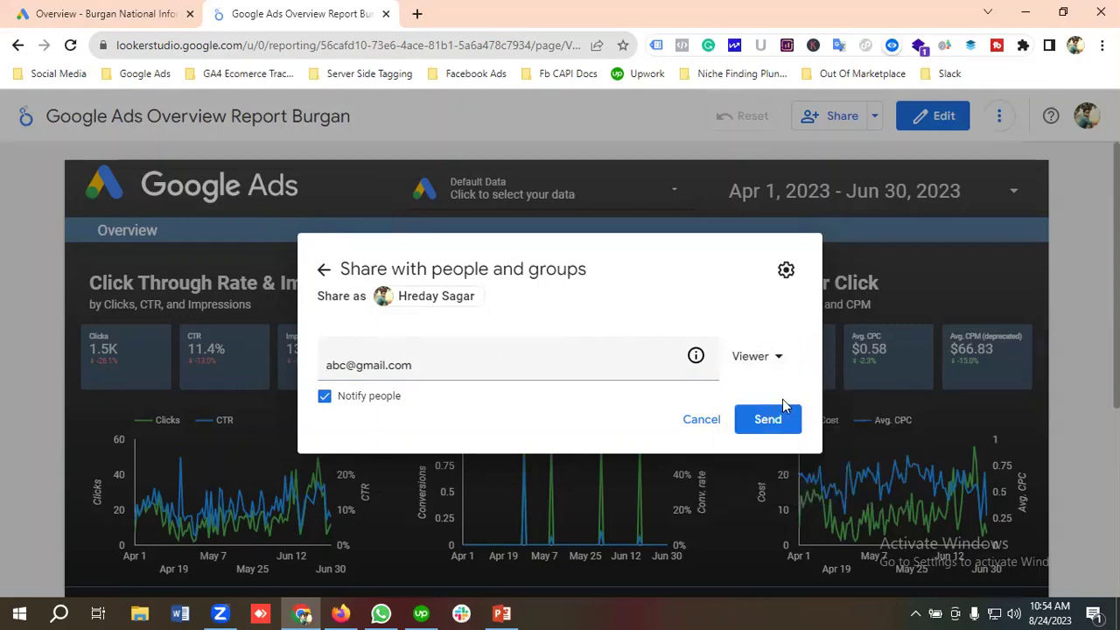
click(767, 424)
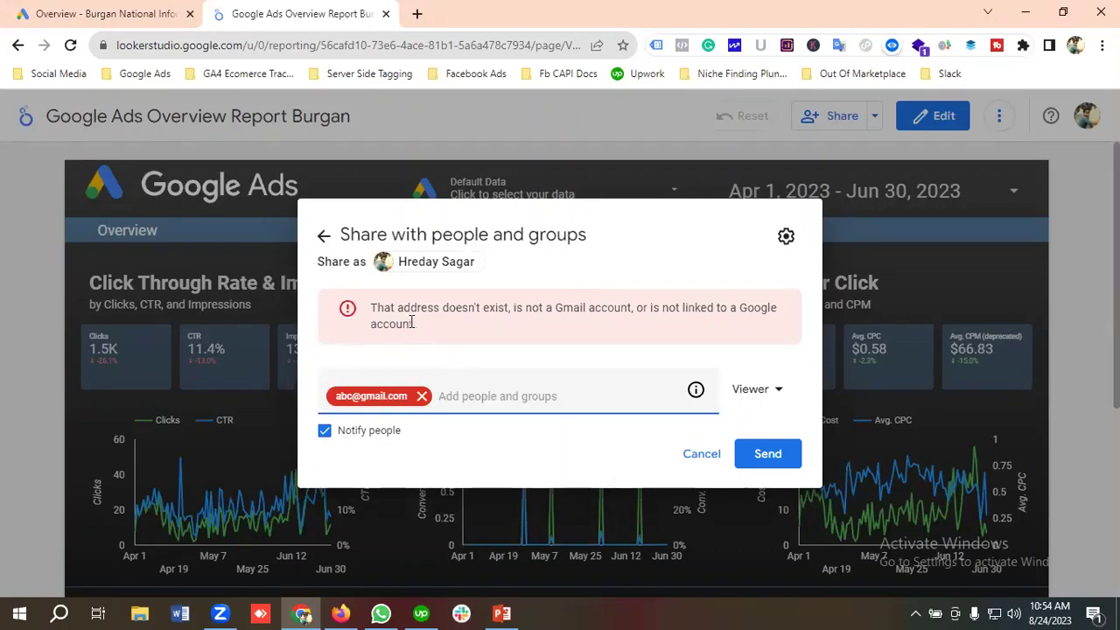
Replace the invalid address with the suggested contact and send the viewer invitation.
click(423, 397)
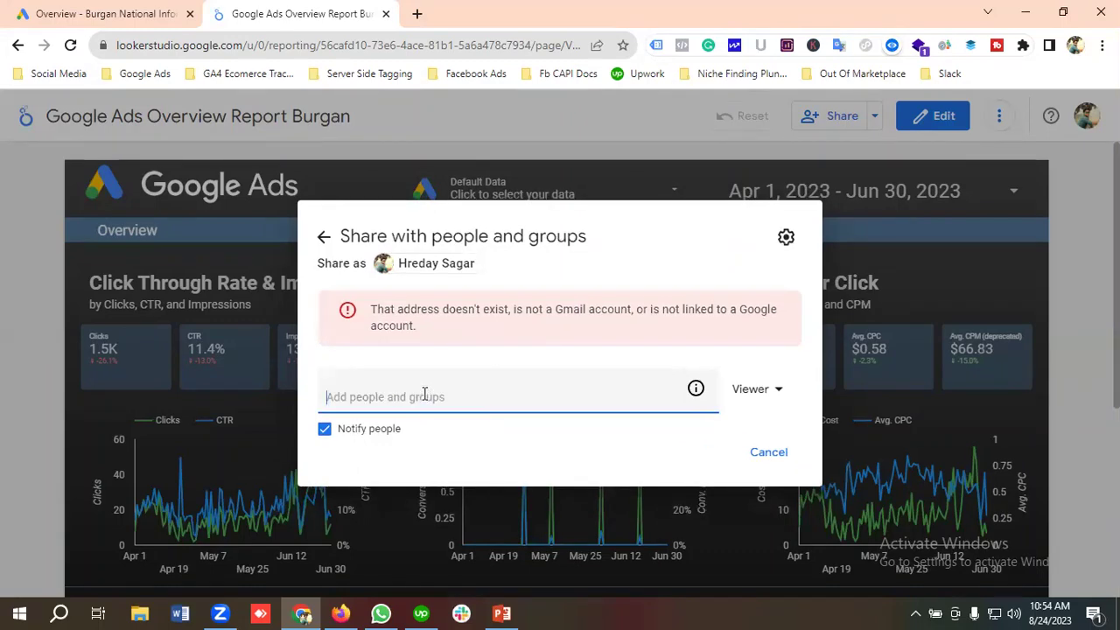
text(hre)
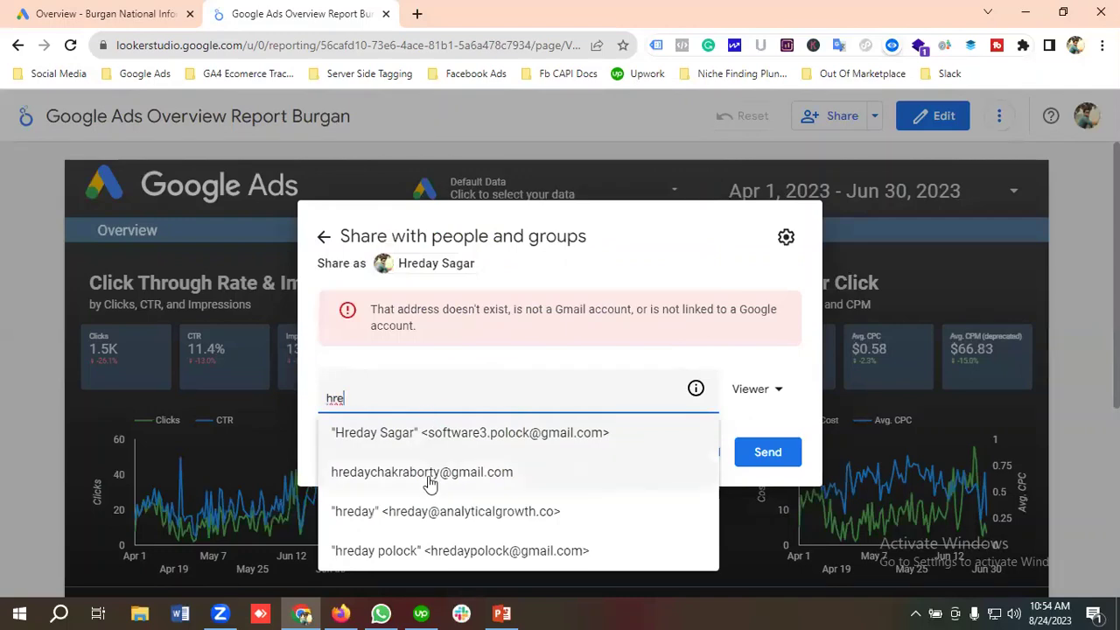
click(429, 478)
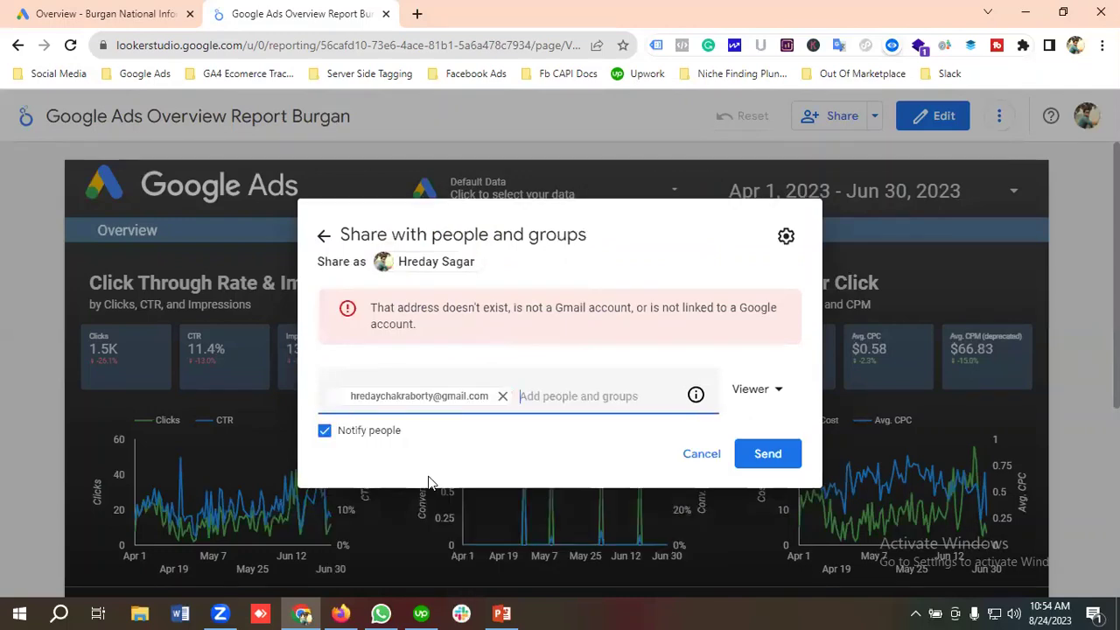
click(765, 455)
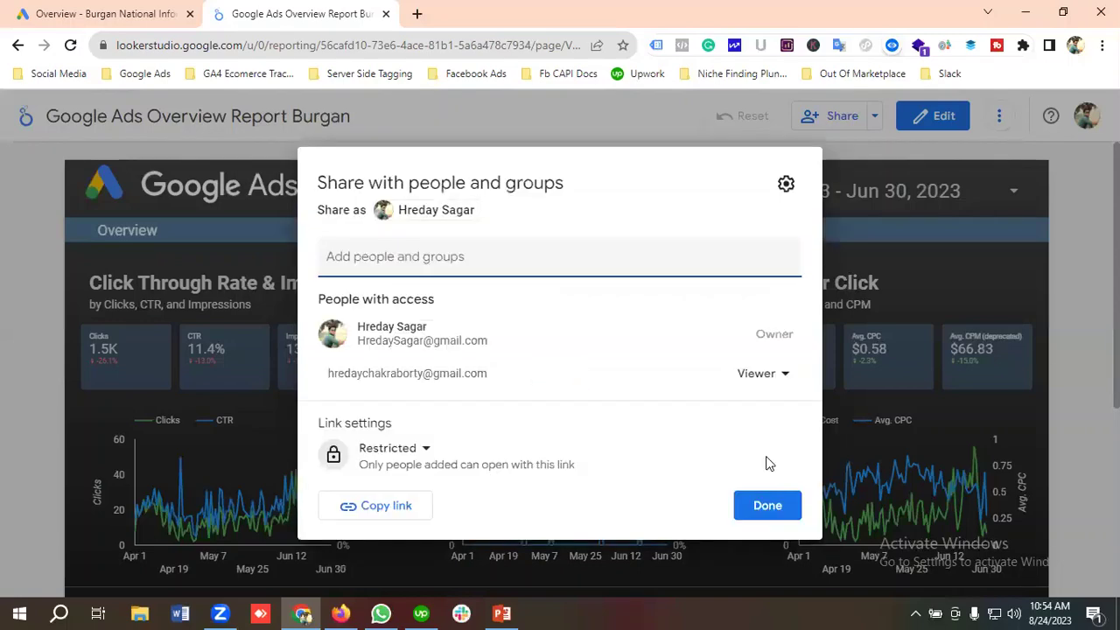
Set the report's link access to Public and save the setting.
click(391, 452)
click(417, 569)
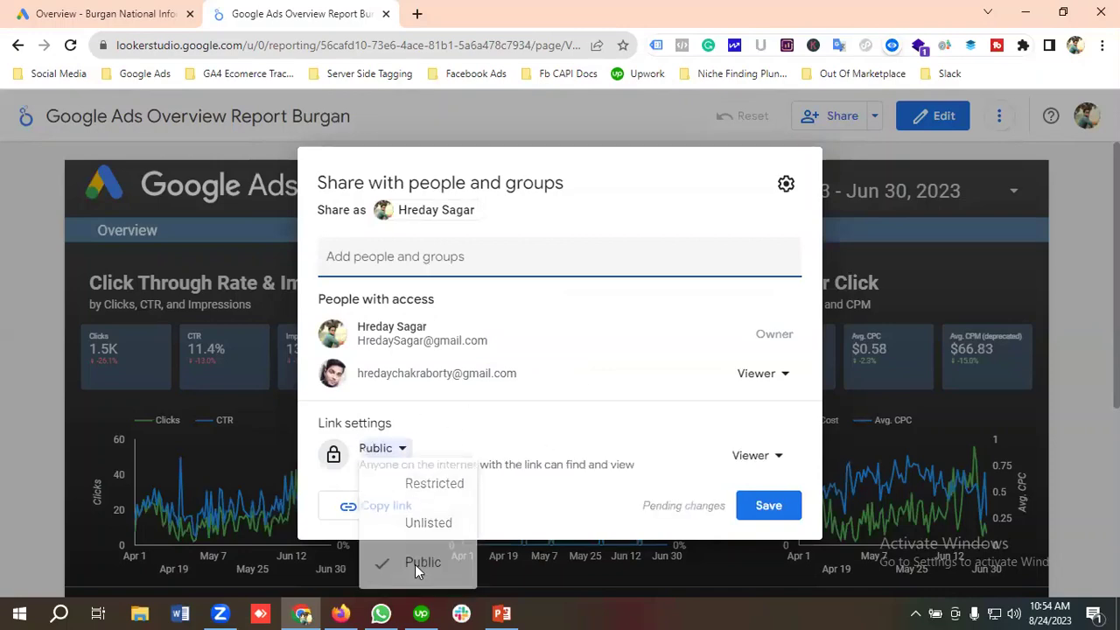
click(769, 508)
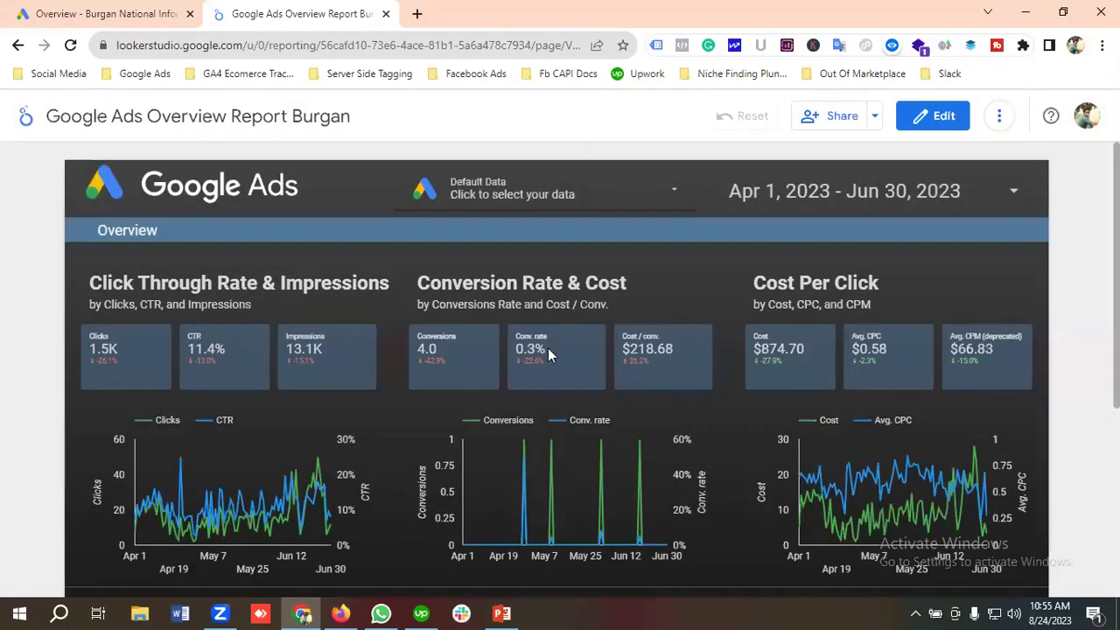
Scroll over the shared report, then return to the Looker Studio home page.
scroll(580, 386, down, 1)
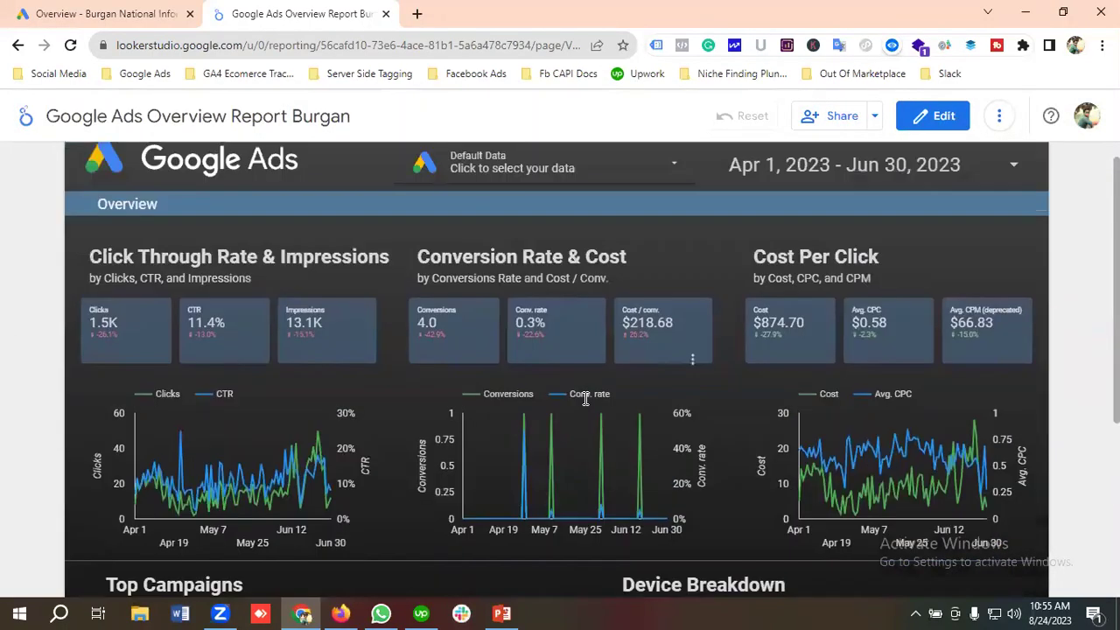
scroll(585, 398, up, 1)
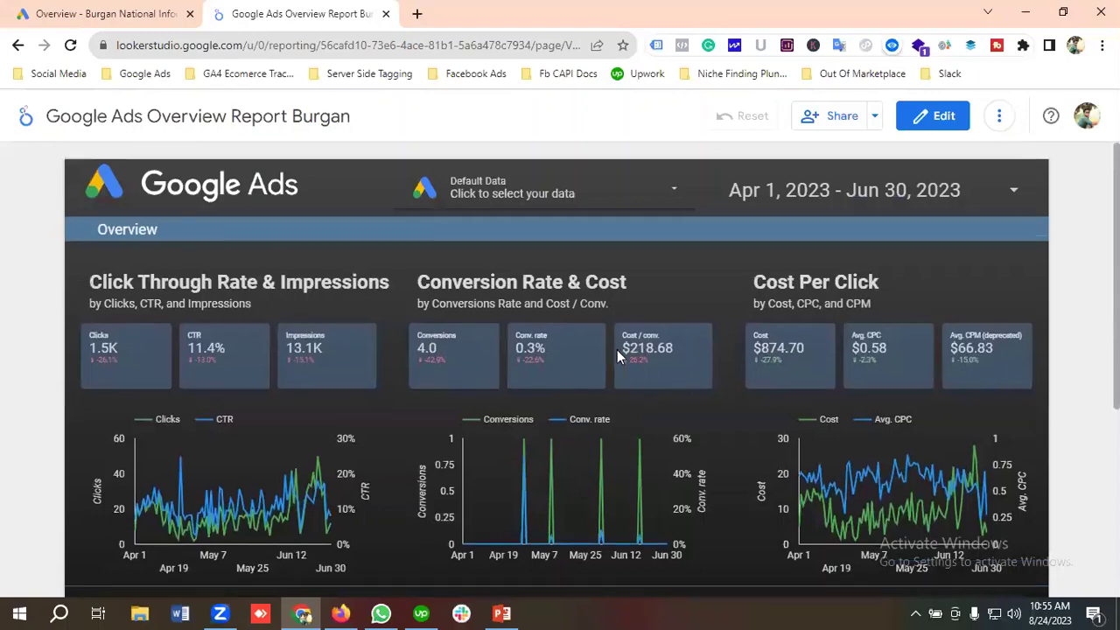
scroll(618, 350, down, 4)
scroll(620, 352, up, 3)
scroll(619, 357, up, 1)
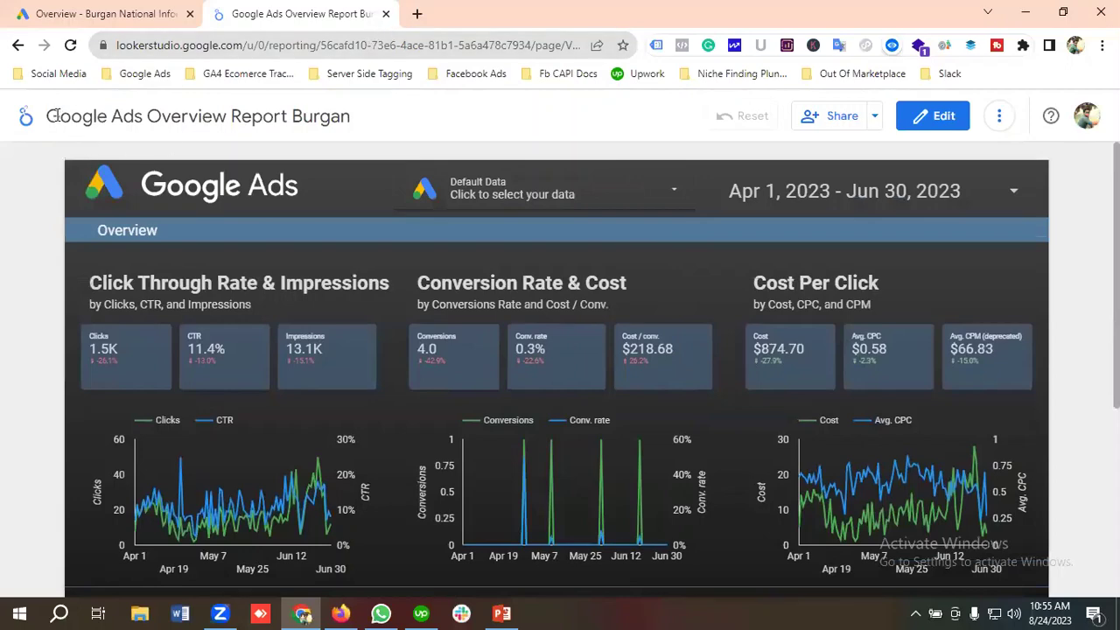
click(27, 123)
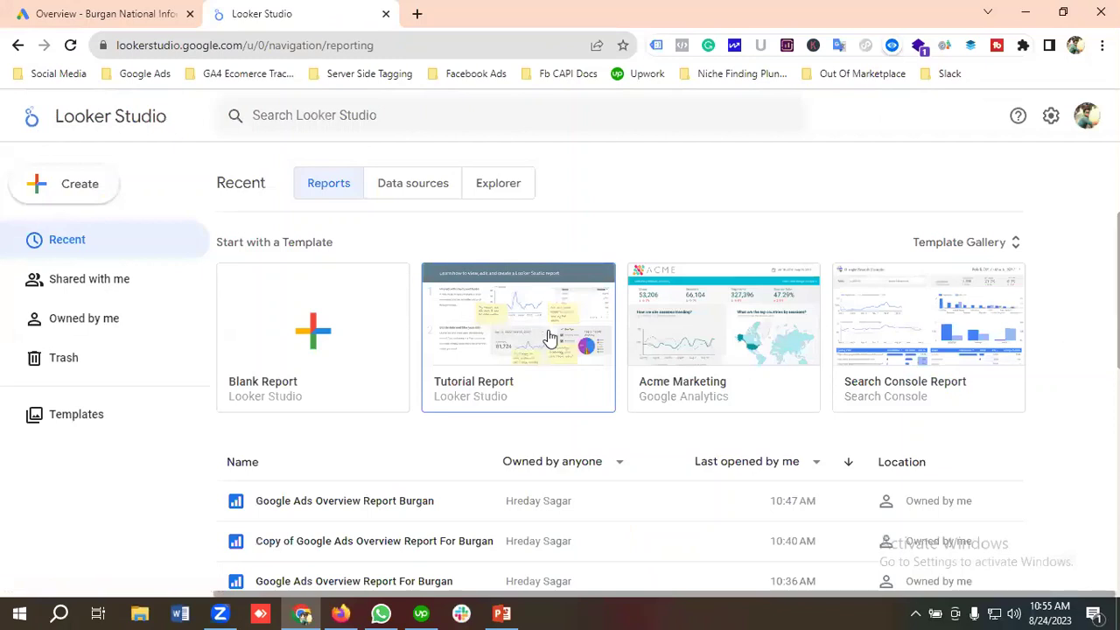
Filter the template gallery to the Google Ads category and open Google Ads Campaign Performance.
click(92, 416)
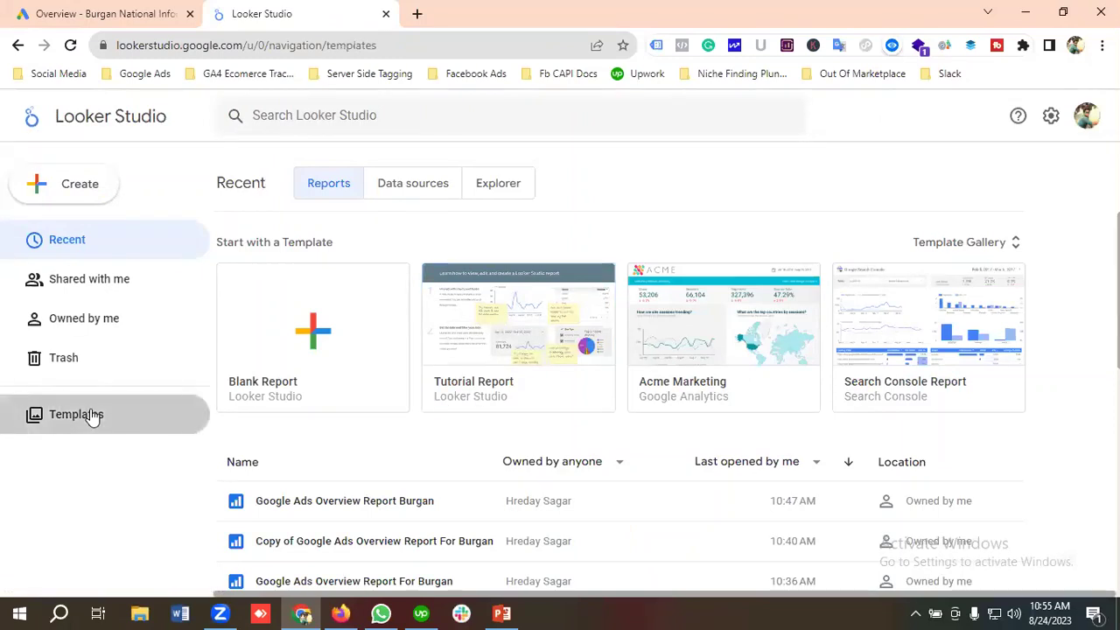
click(307, 225)
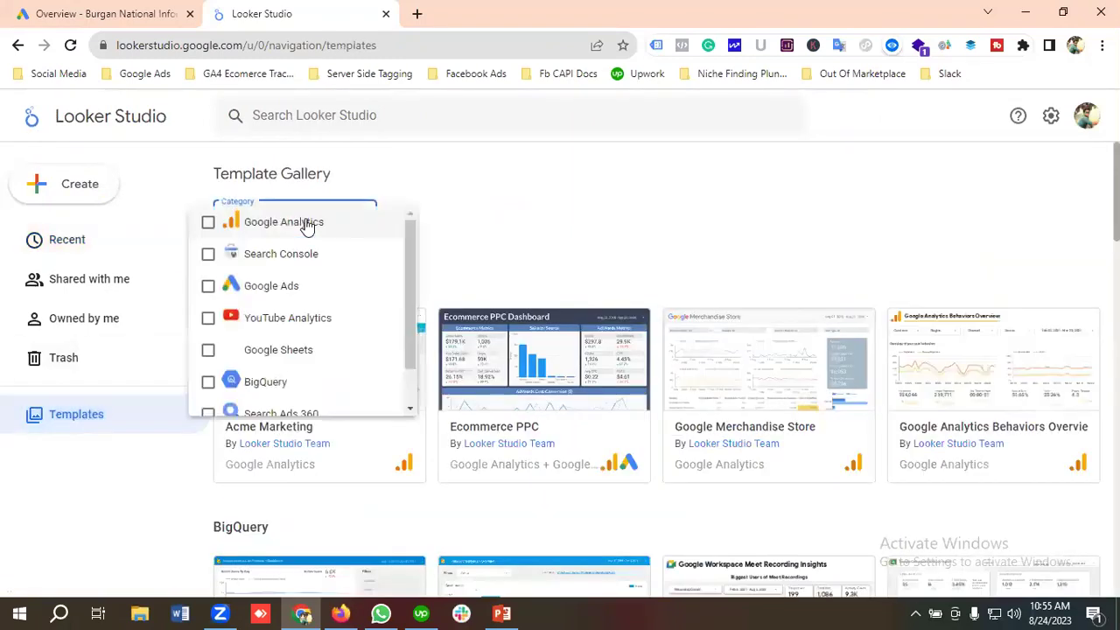
click(273, 288)
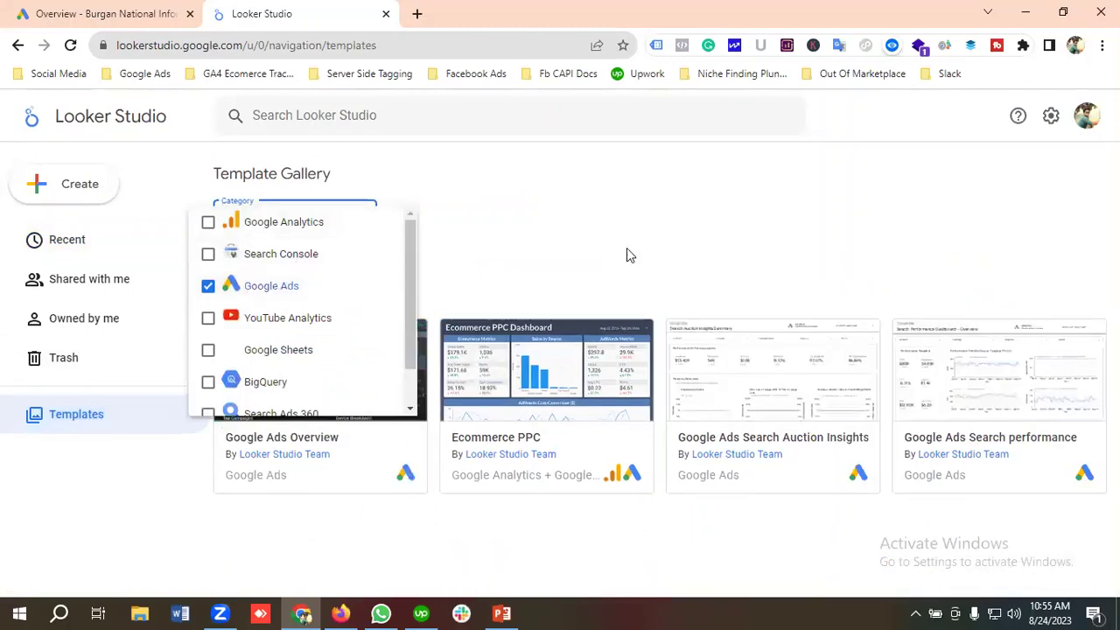
click(627, 251)
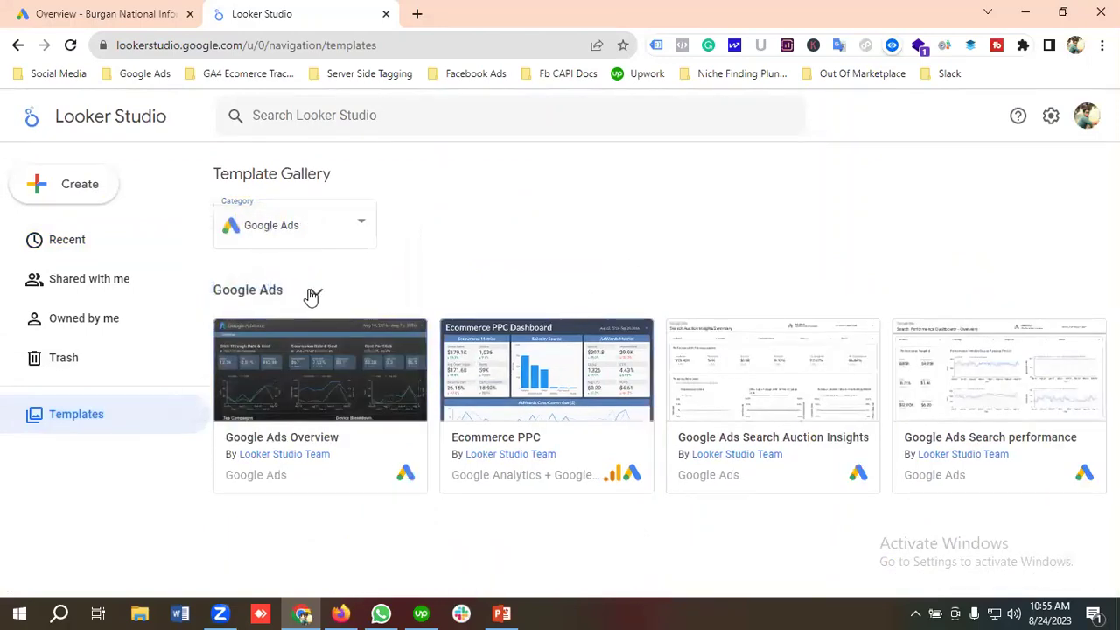
scroll(467, 259, down, 3)
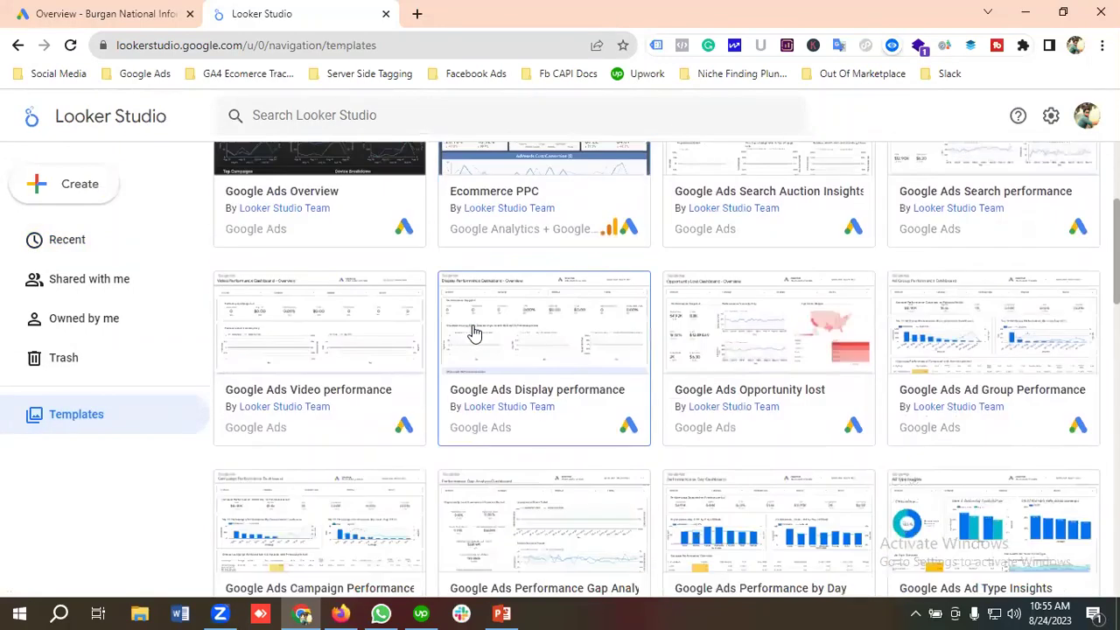
scroll(496, 326, down, 2)
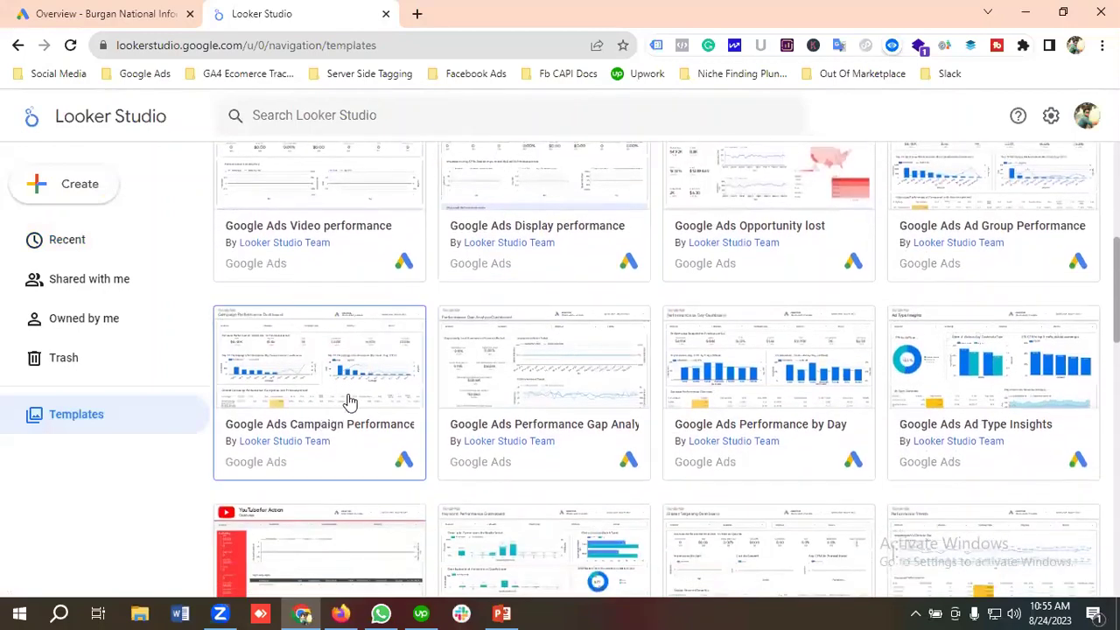
click(344, 386)
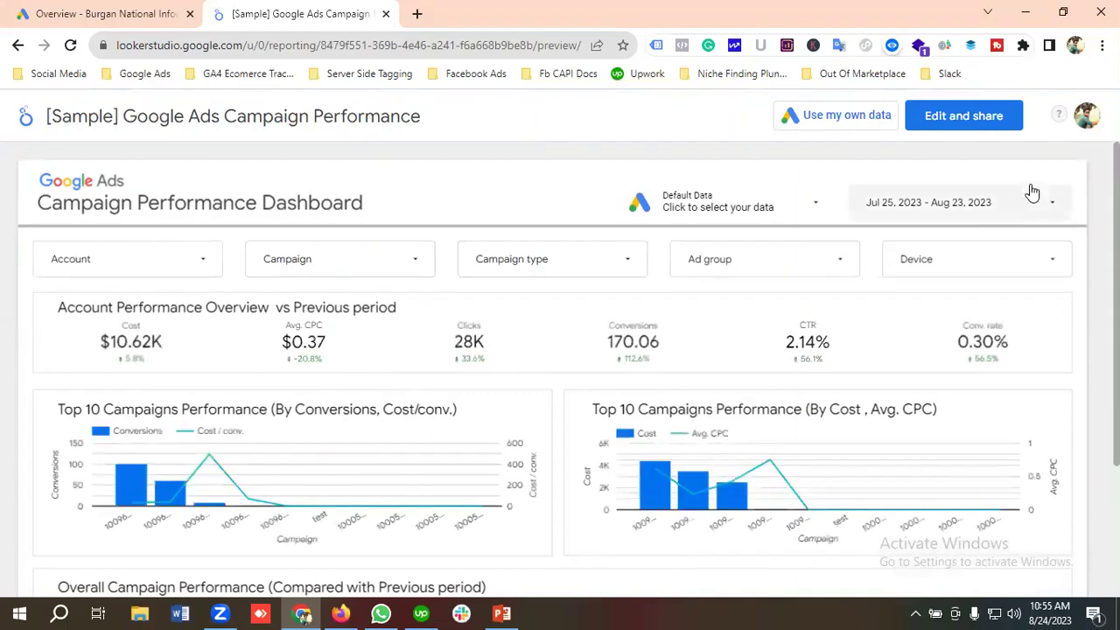
Copy the Campaign Performance template into an editable report and bring up Add data.
click(966, 124)
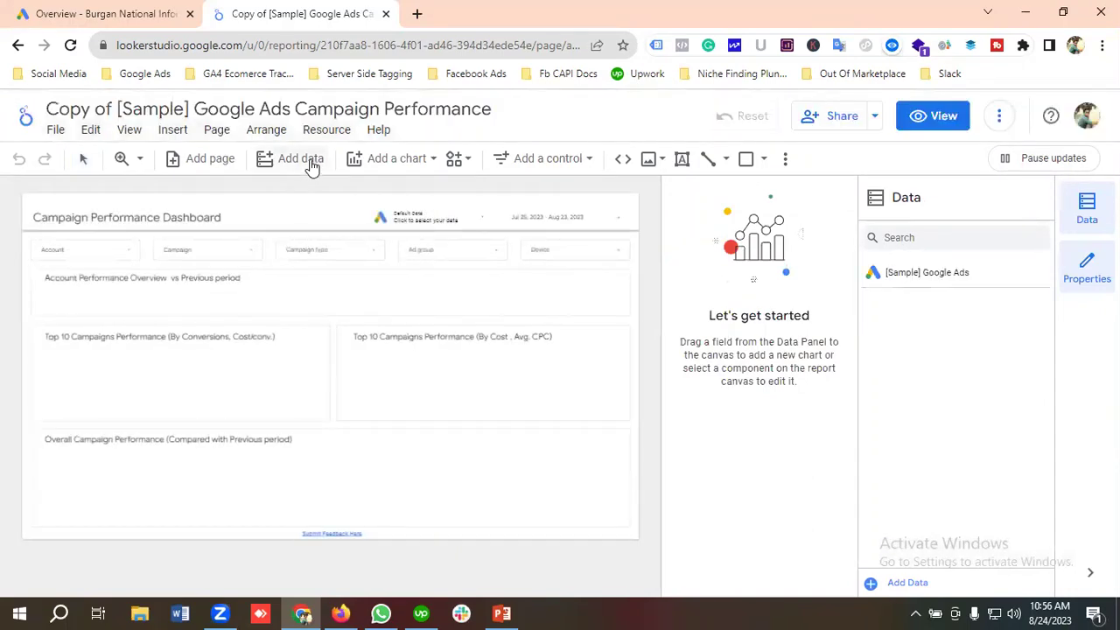
click(311, 164)
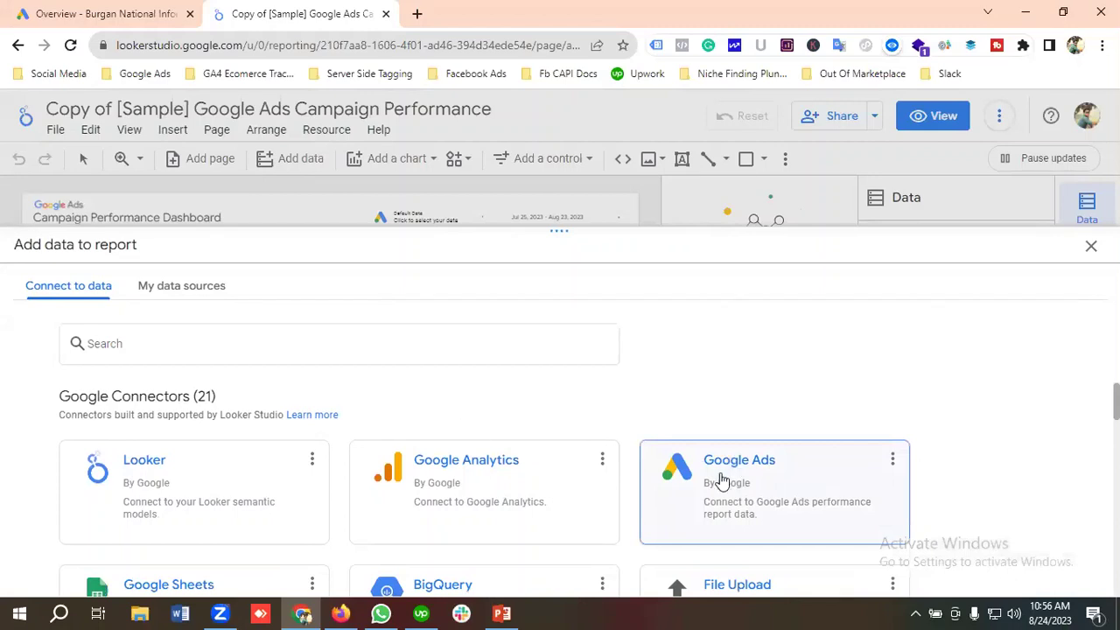
Add the user's Google Ads account to the report through the Google Ads connector.
click(721, 476)
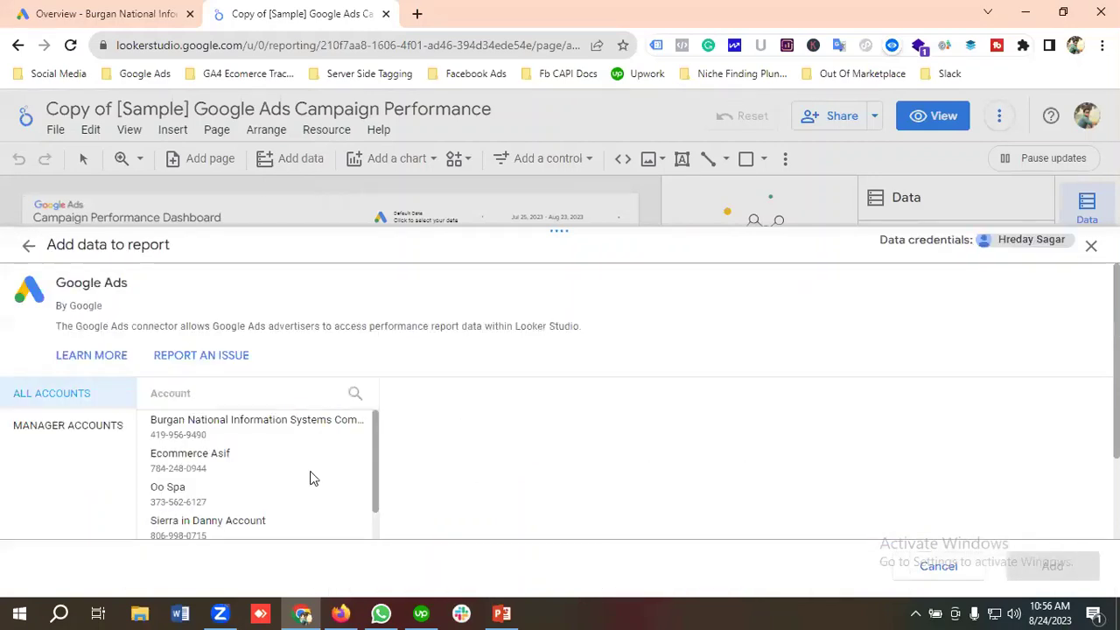
scroll(246, 452, down, 6)
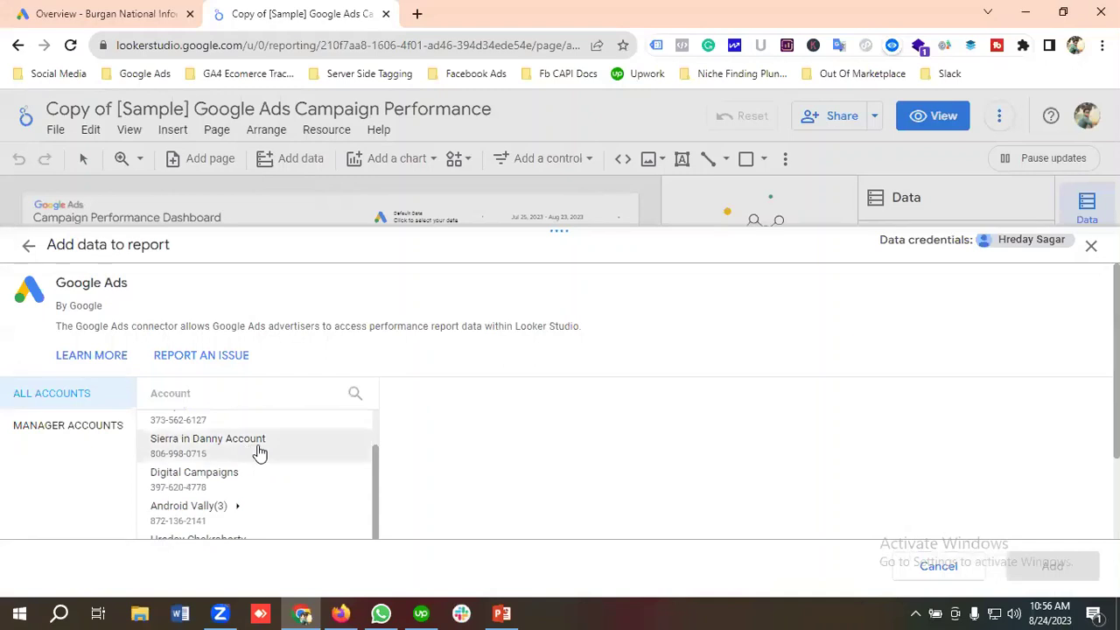
scroll(260, 452, down, 5)
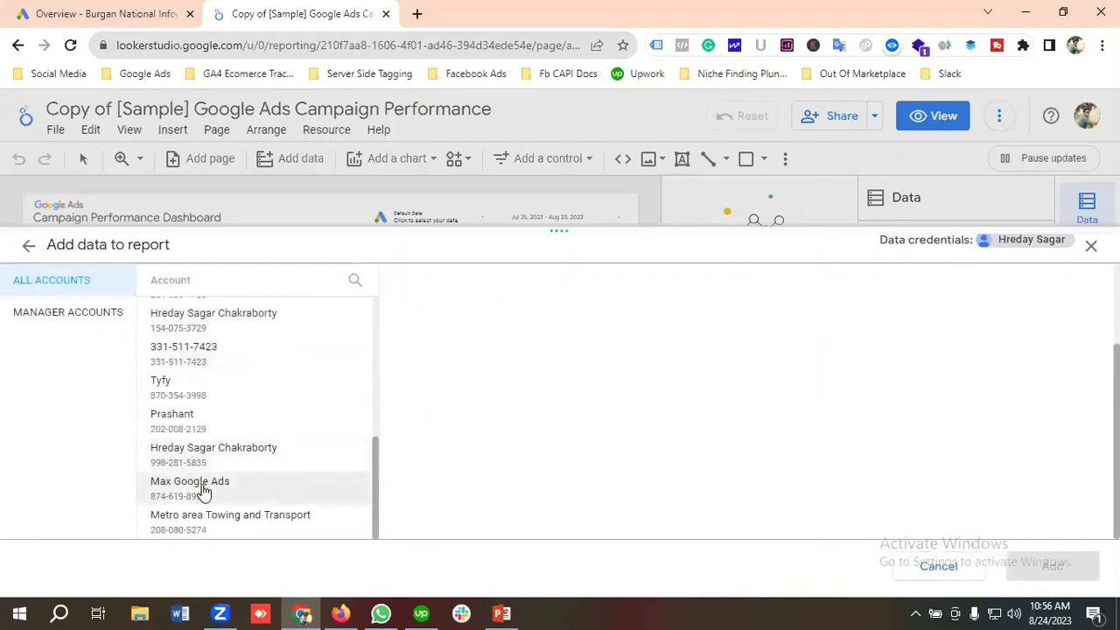
click(205, 494)
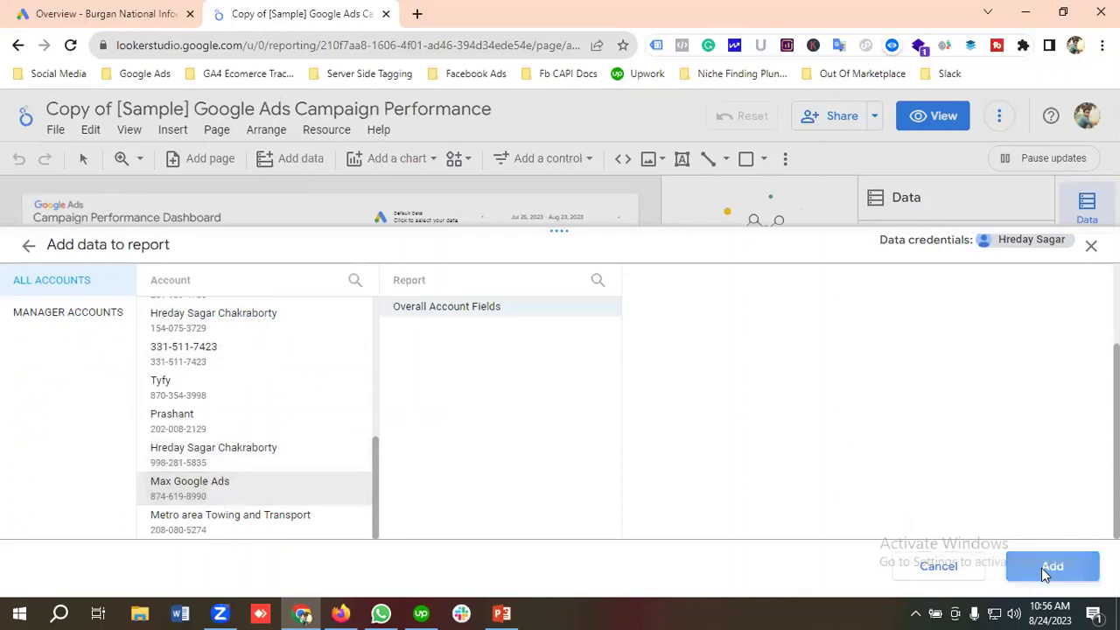
click(1043, 569)
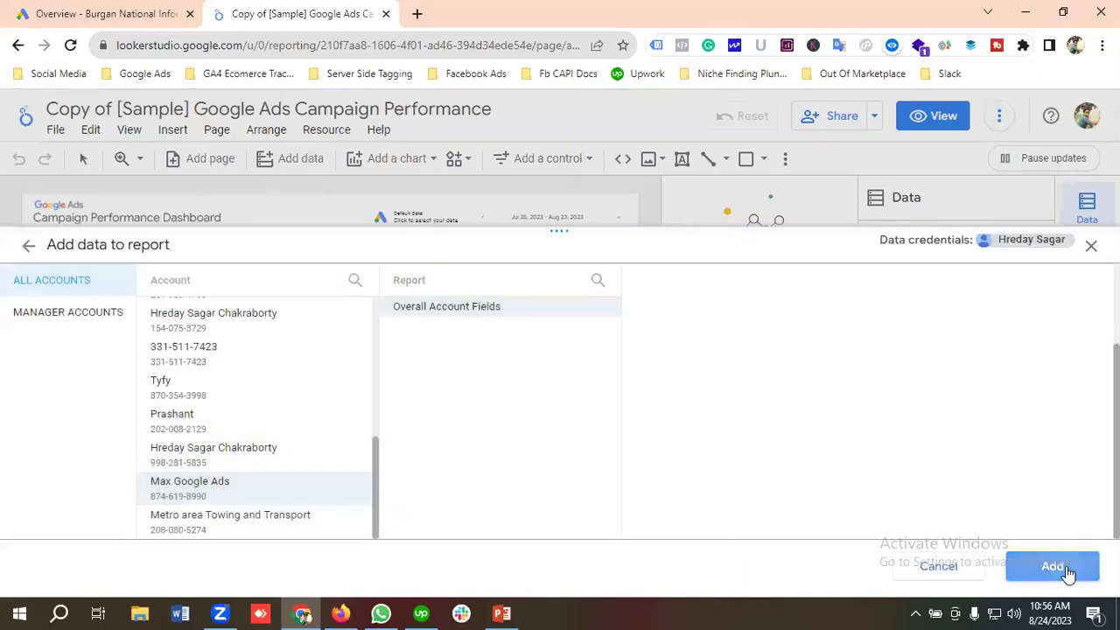
click(1066, 566)
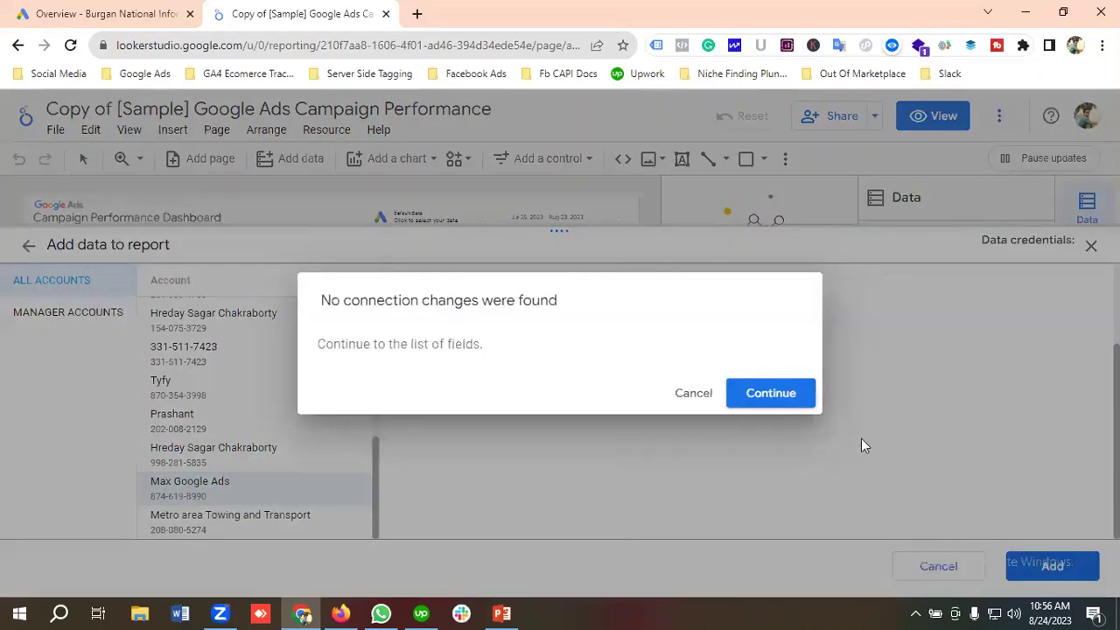
click(793, 405)
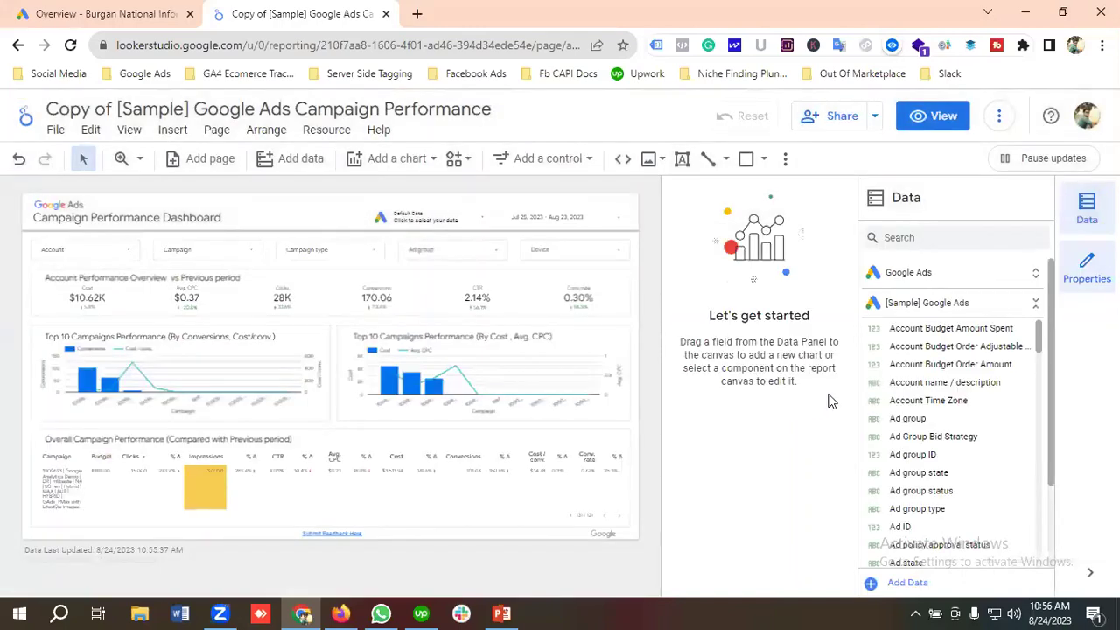
Select the date range control to show its Last 30 days (exclude today) settings.
click(70, 263)
click(70, 256)
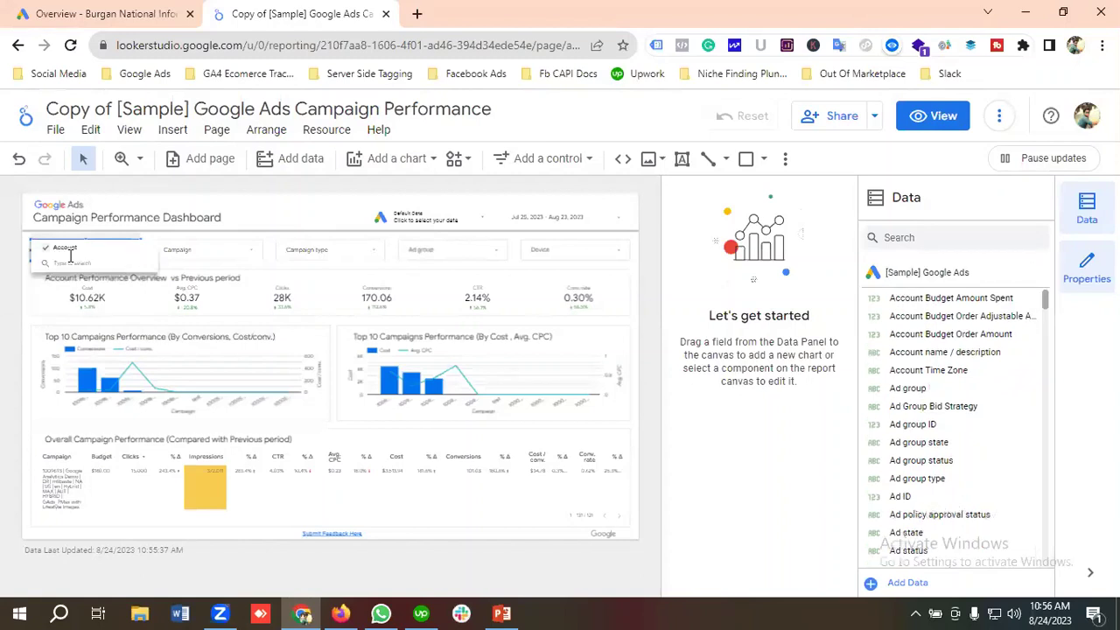
click(243, 298)
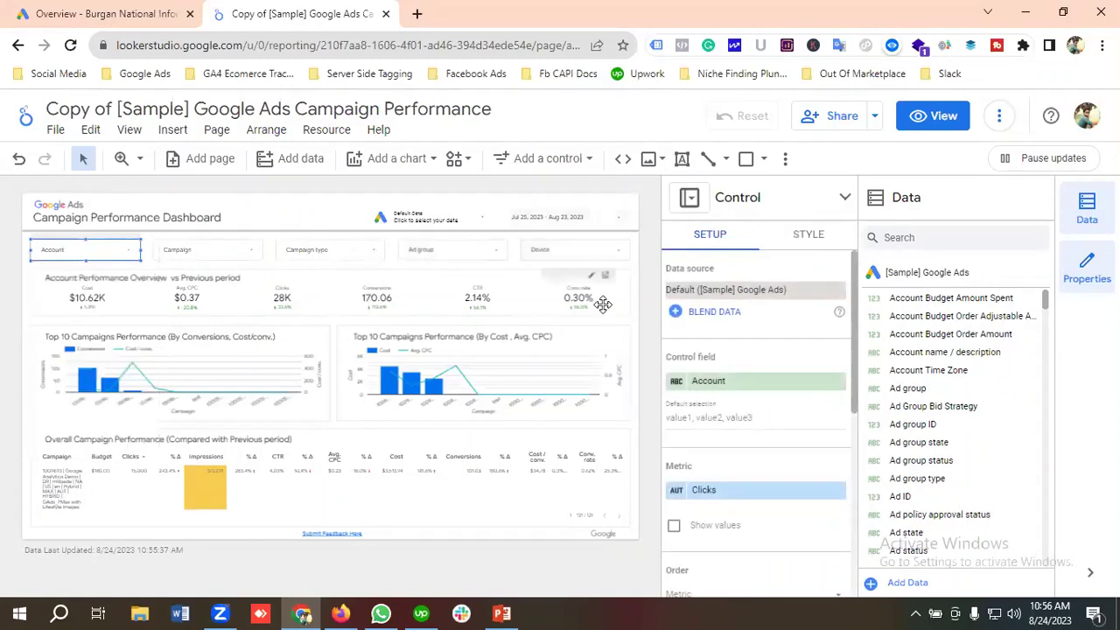
click(588, 217)
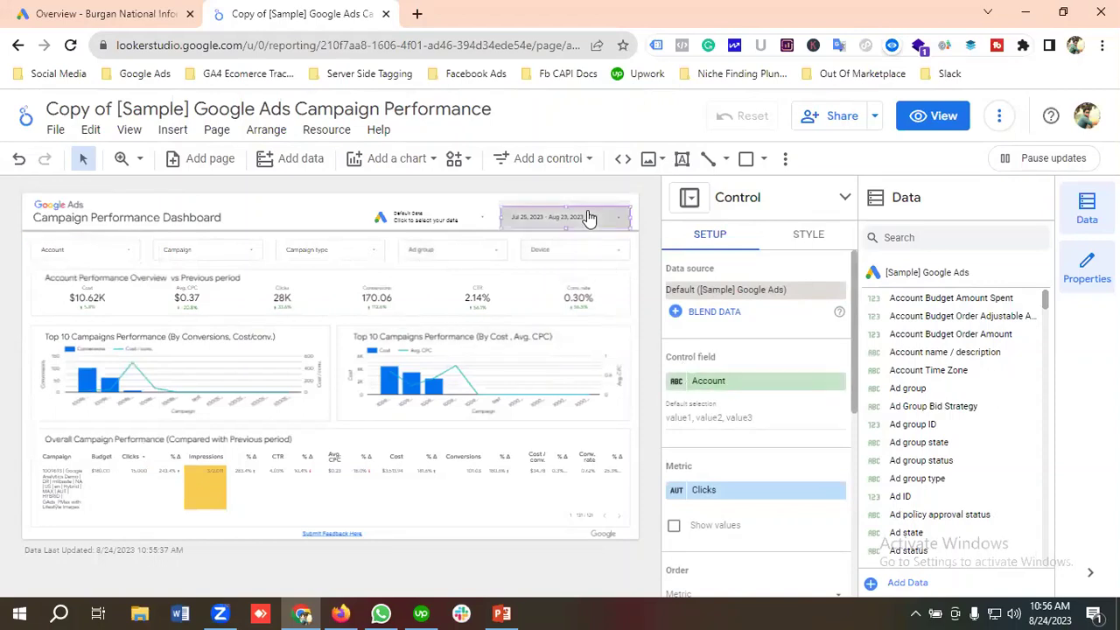
click(587, 215)
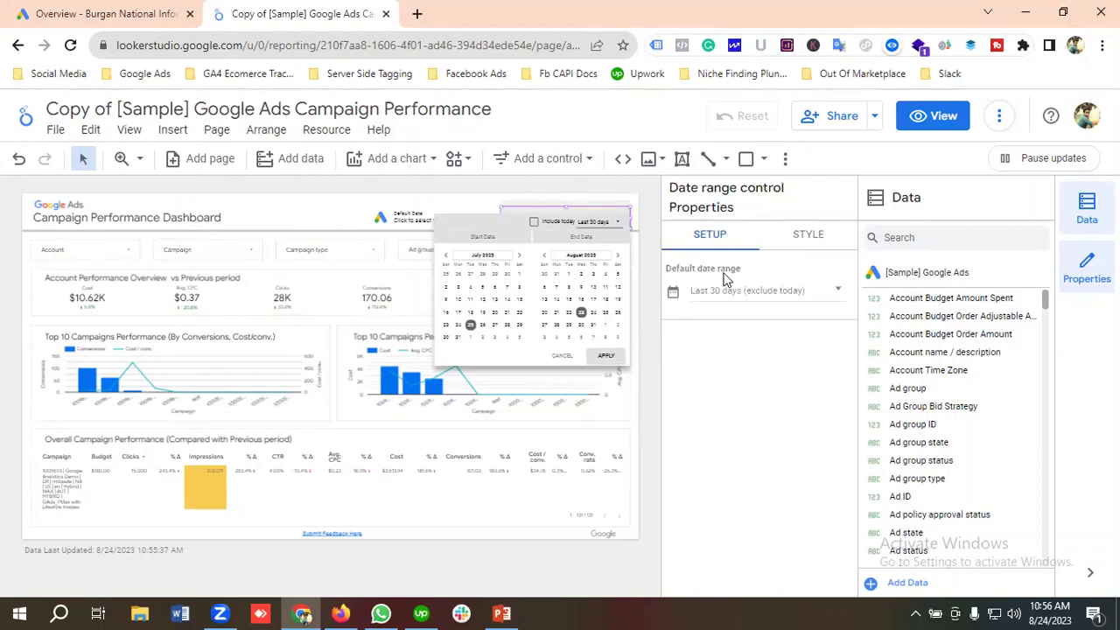
Set the report's default date range to the Last year preset (Jan 1 – Dec 31, 2022).
click(782, 293)
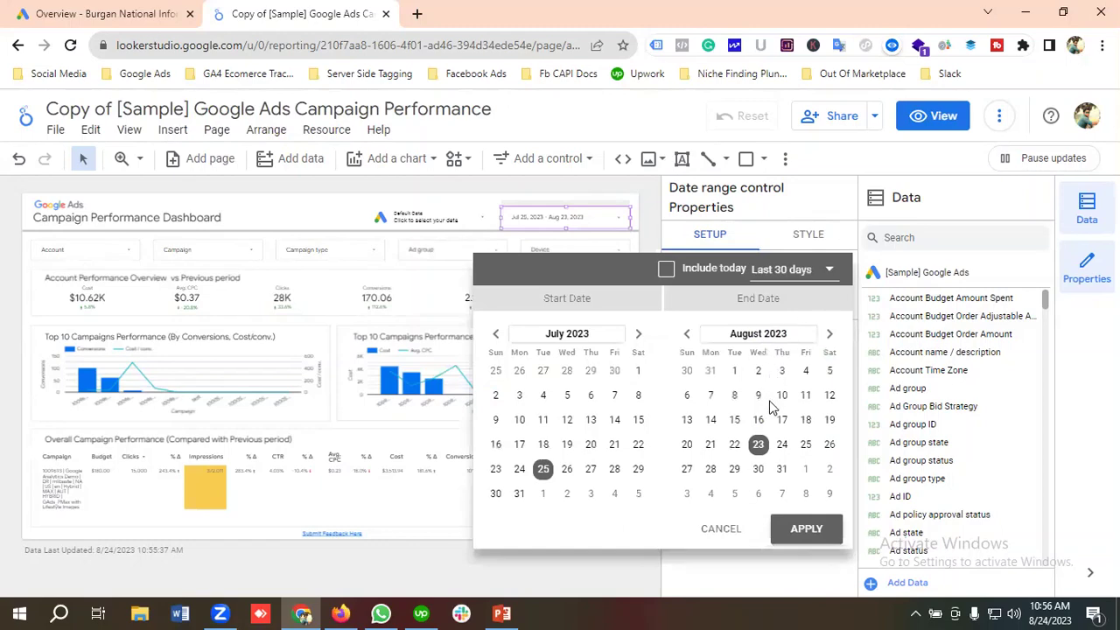
click(796, 269)
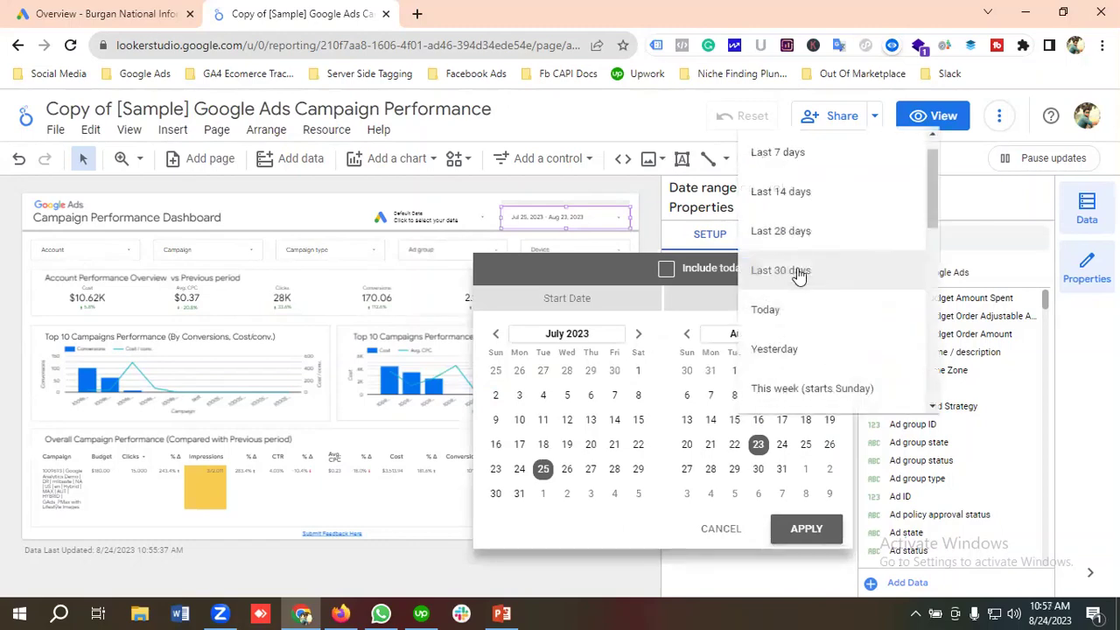
scroll(803, 279, down, 2)
scroll(804, 279, down, 4)
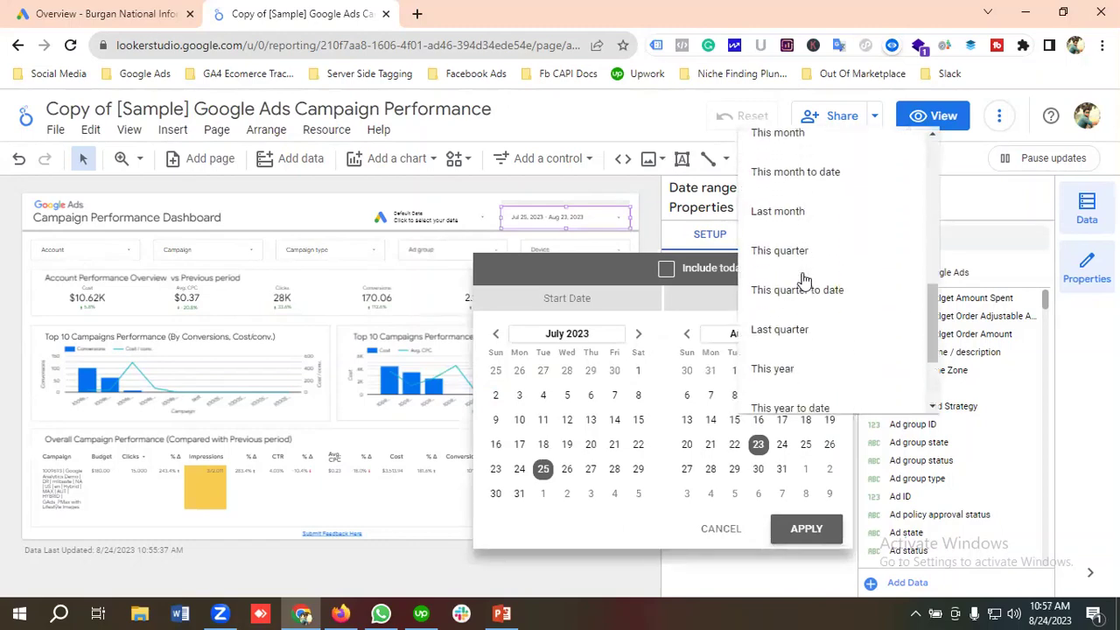
scroll(805, 285, down, 2)
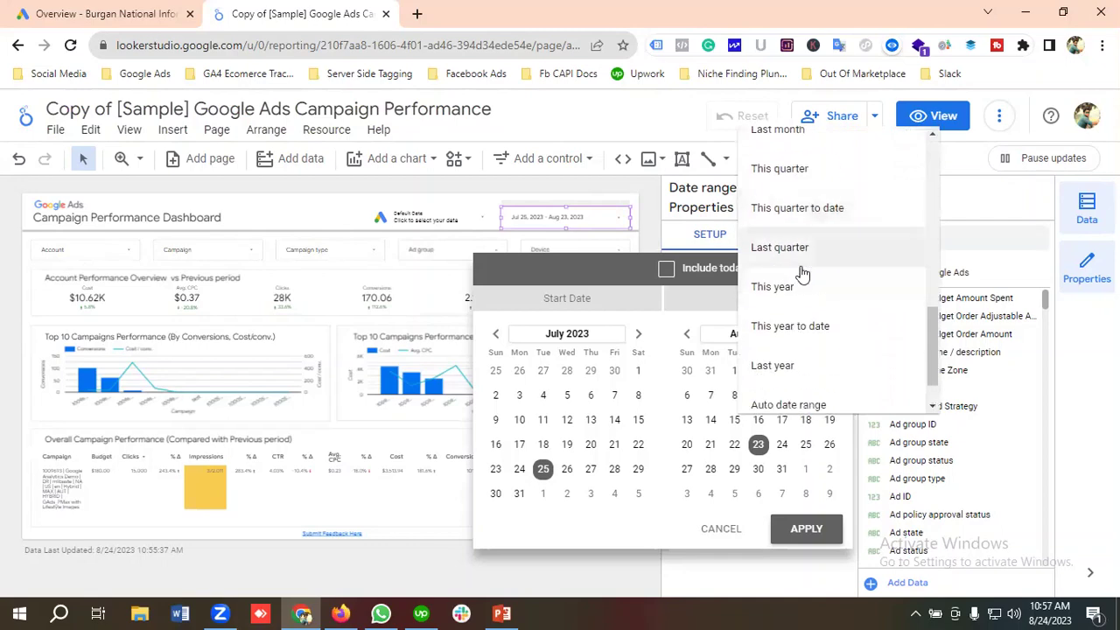
click(794, 374)
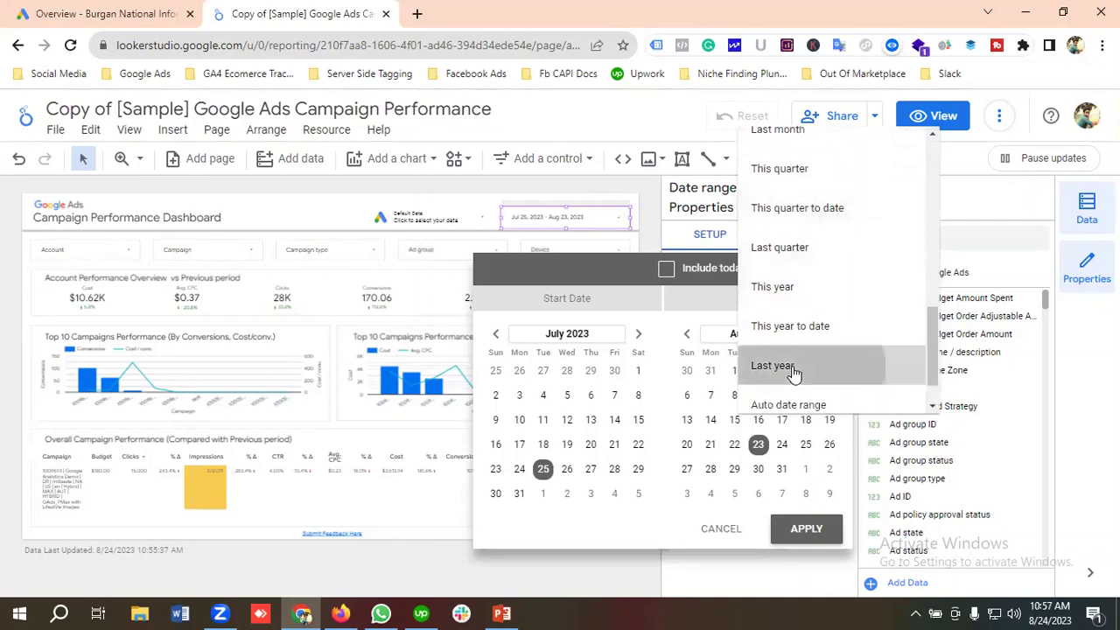
click(807, 529)
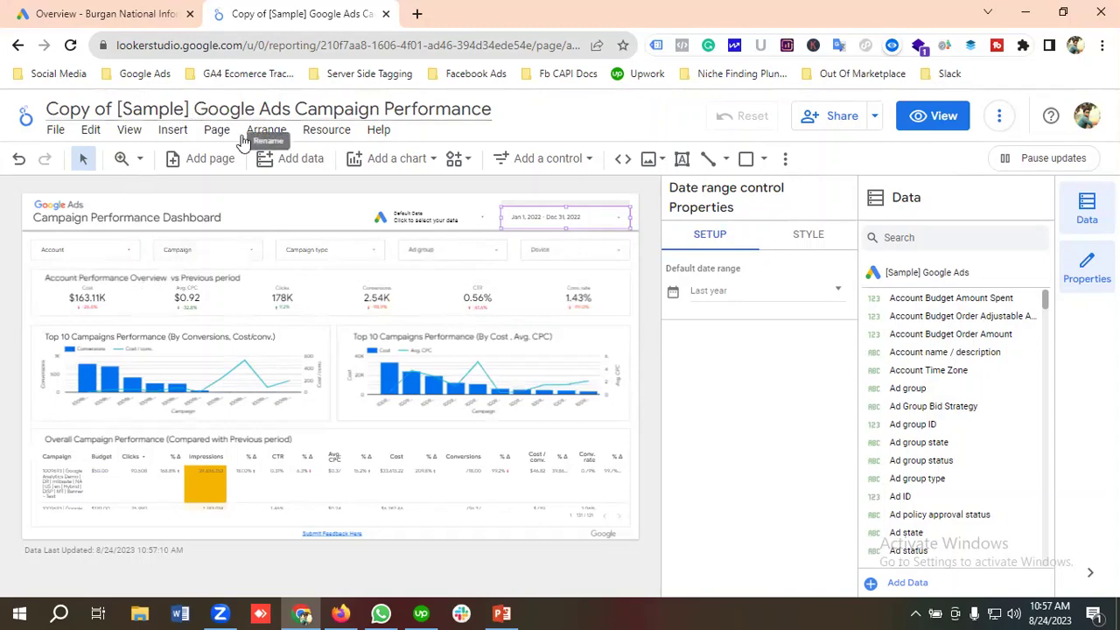
Switch the Cost, Avg. CPC and Clicks scorecards to the Google Ads data source.
click(105, 298)
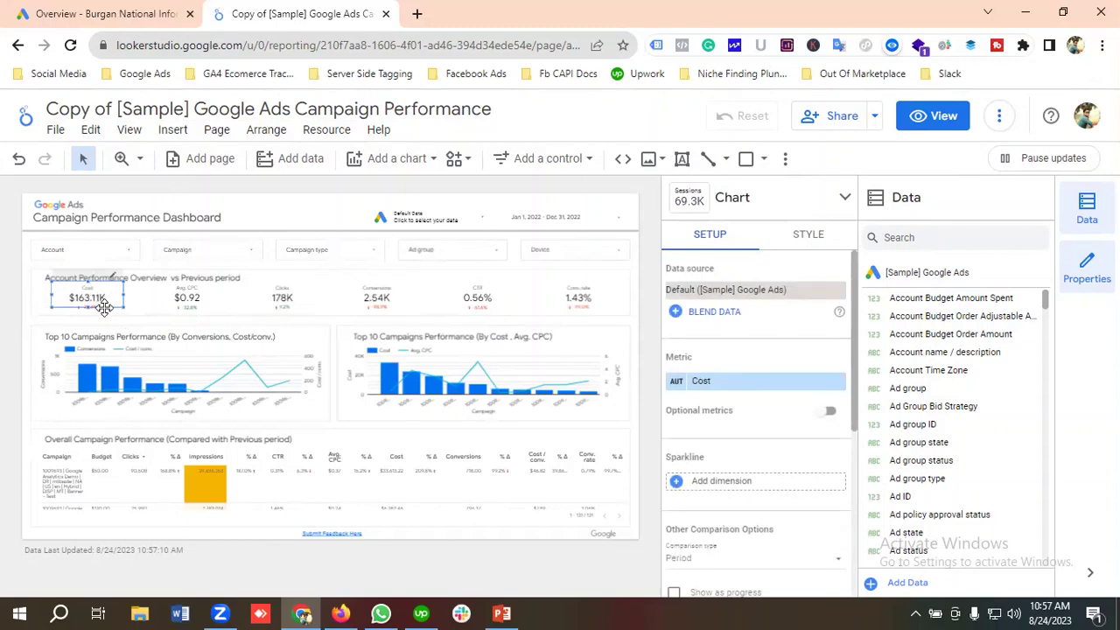
click(733, 297)
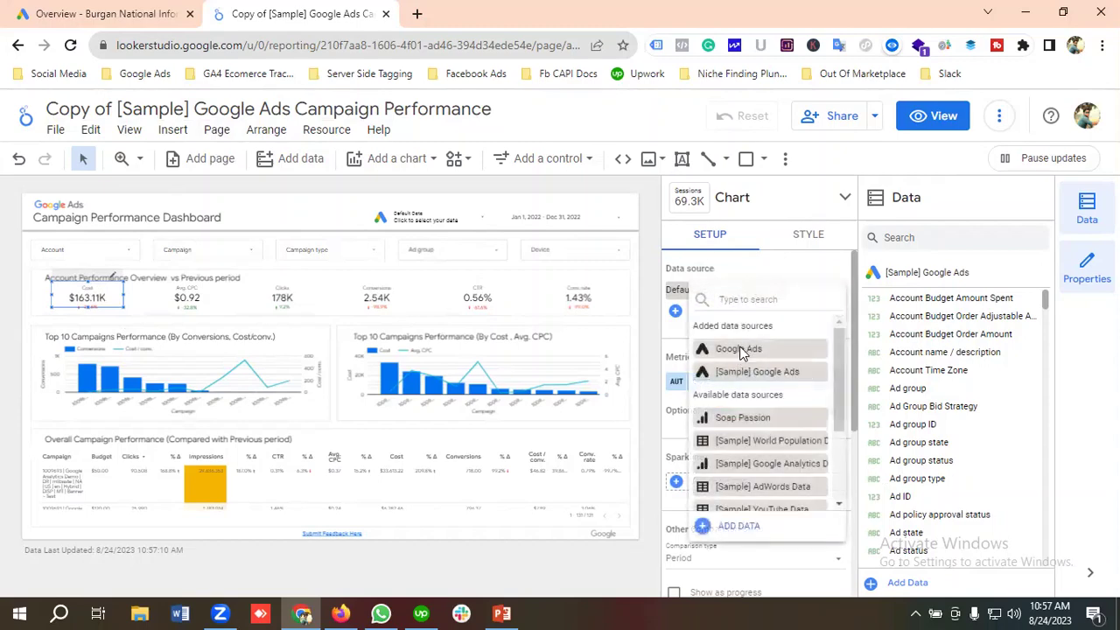
click(739, 350)
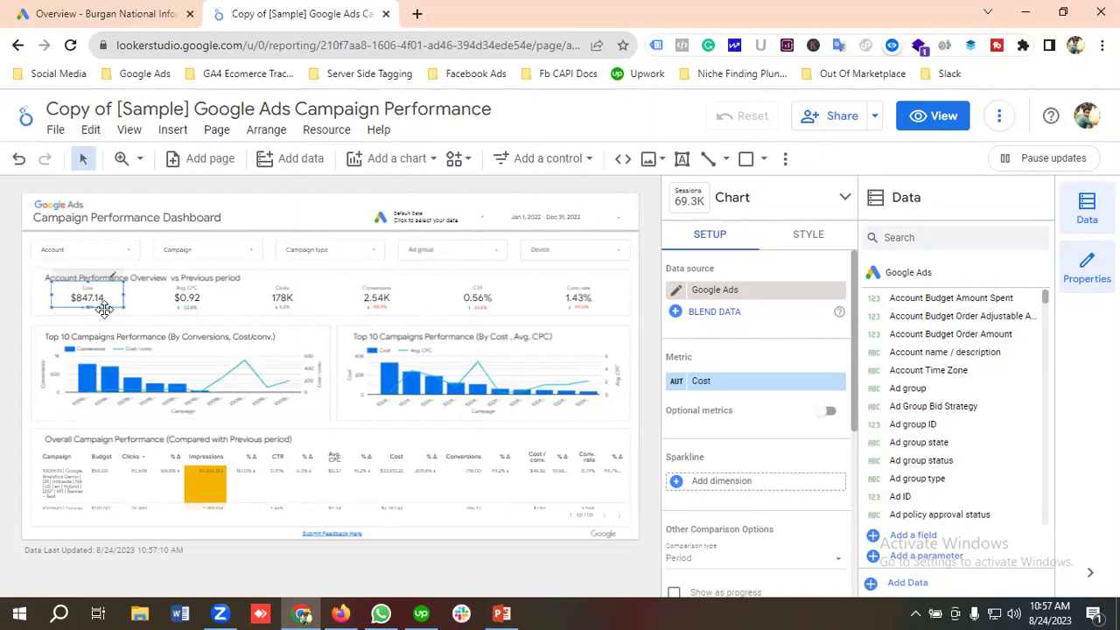
click(194, 306)
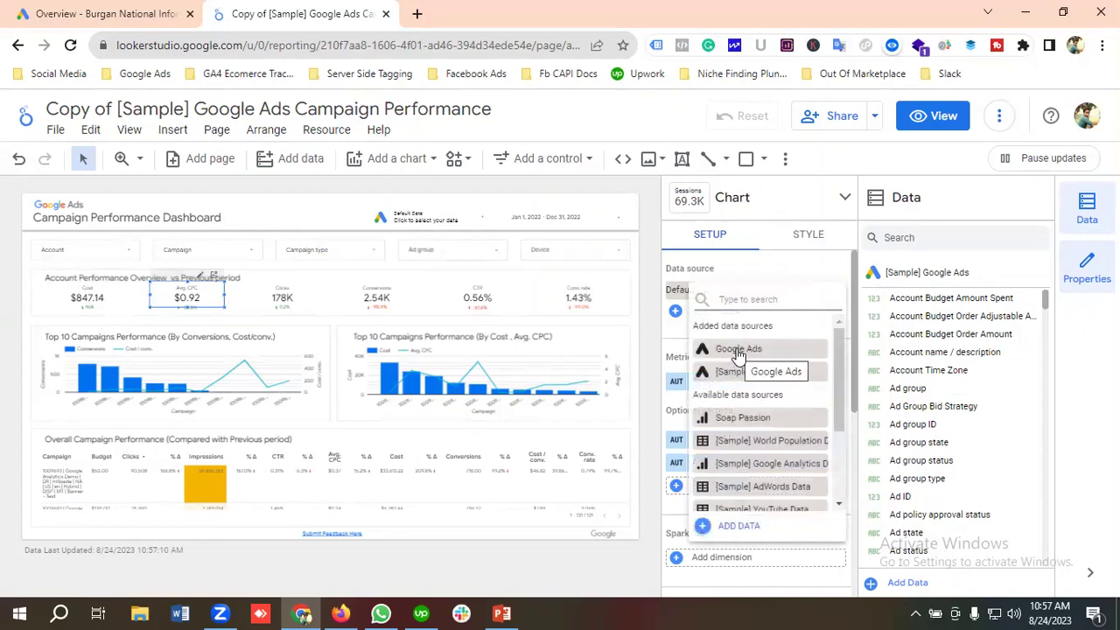
click(738, 349)
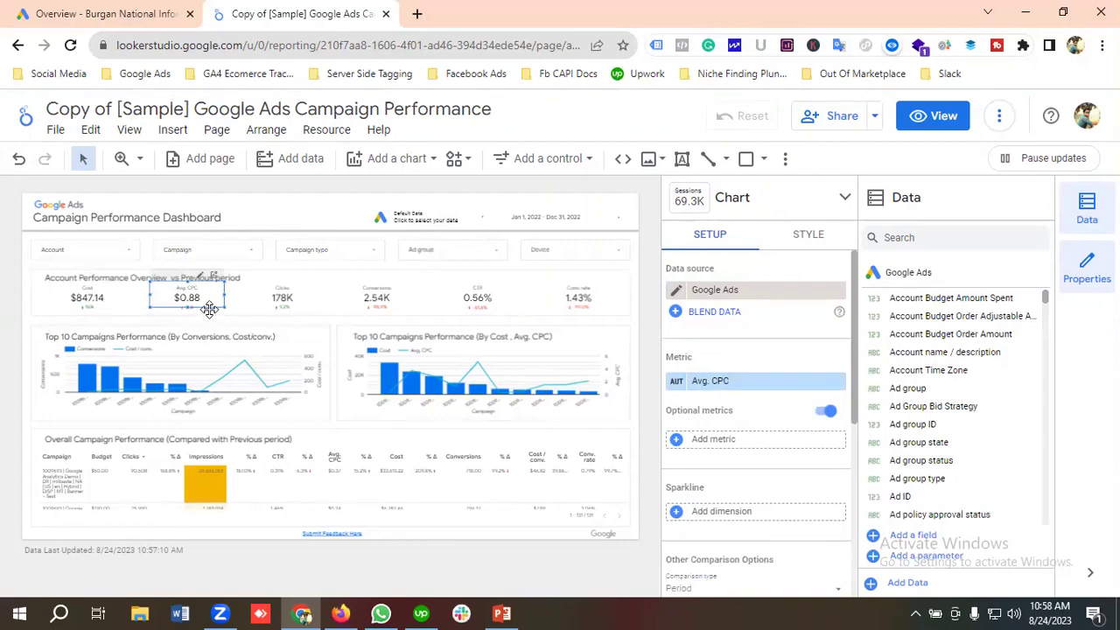
click(281, 299)
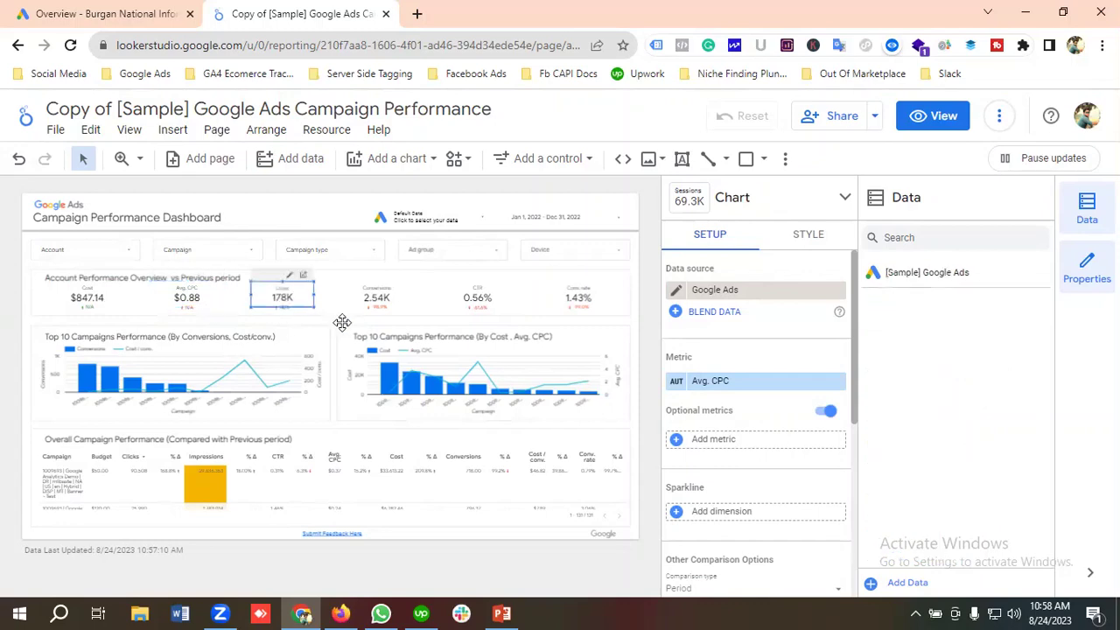
click(756, 293)
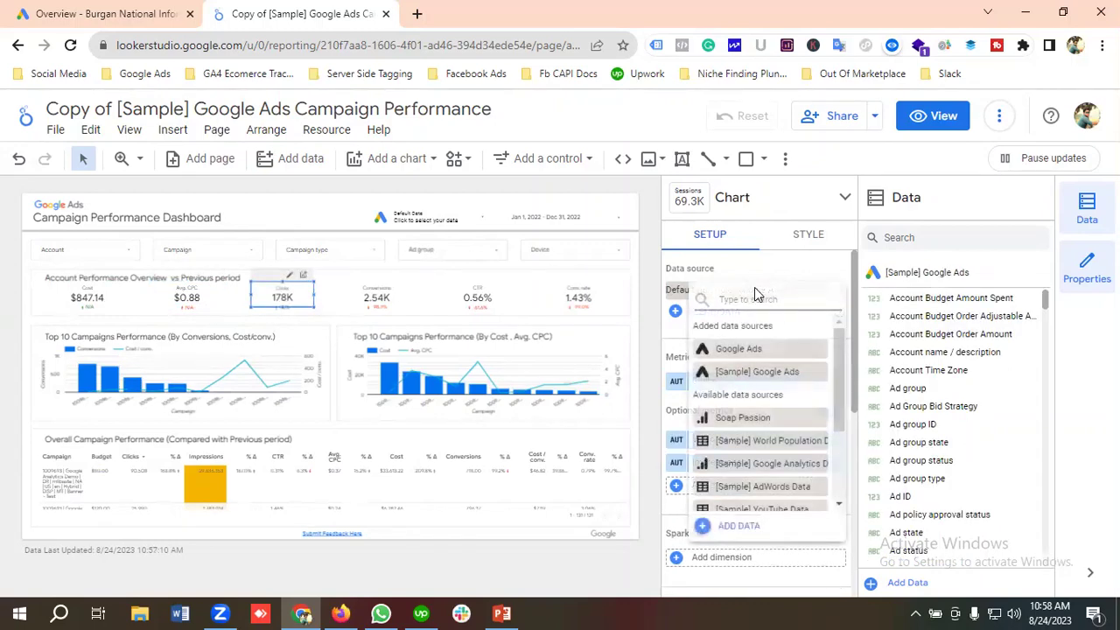
click(750, 352)
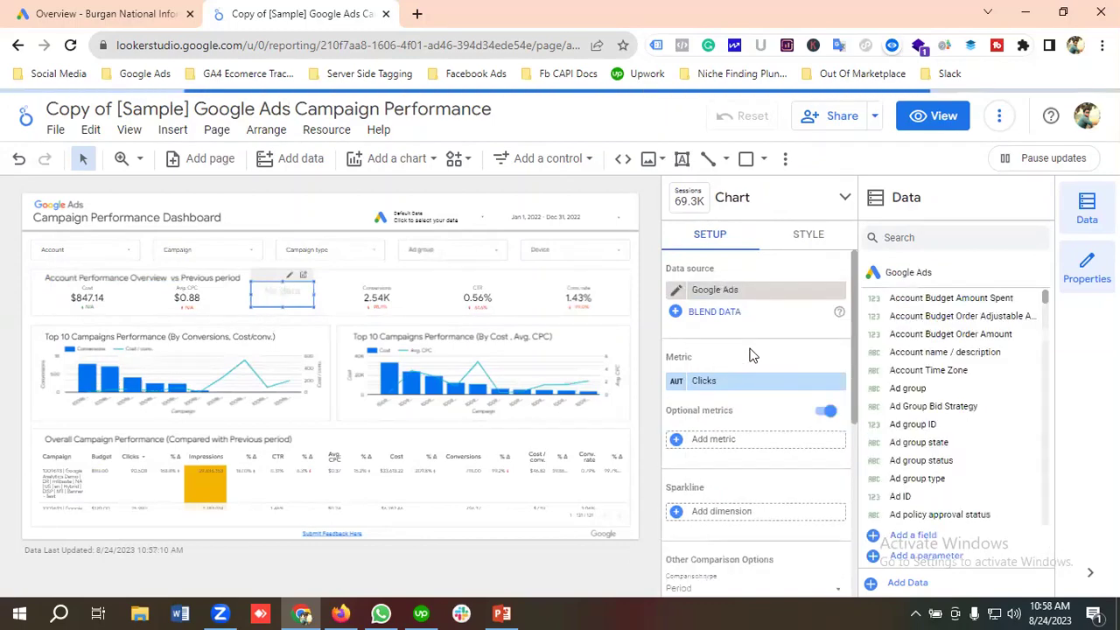
Switch the Conversions, CTR and Conv. rate scorecards to the Google Ads data source.
click(388, 302)
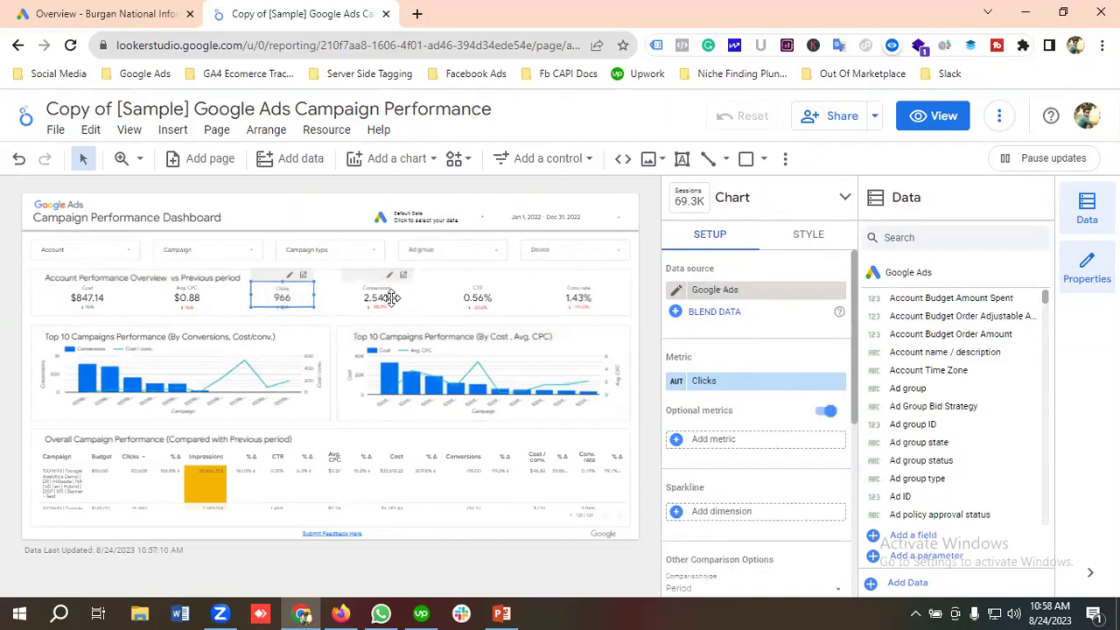
click(724, 299)
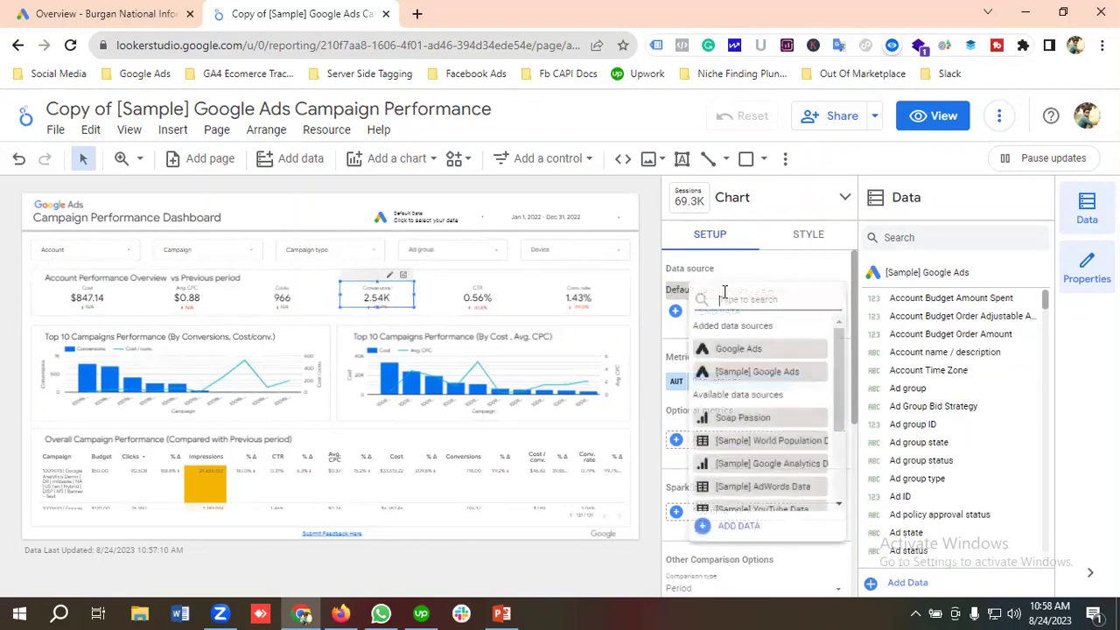
click(729, 350)
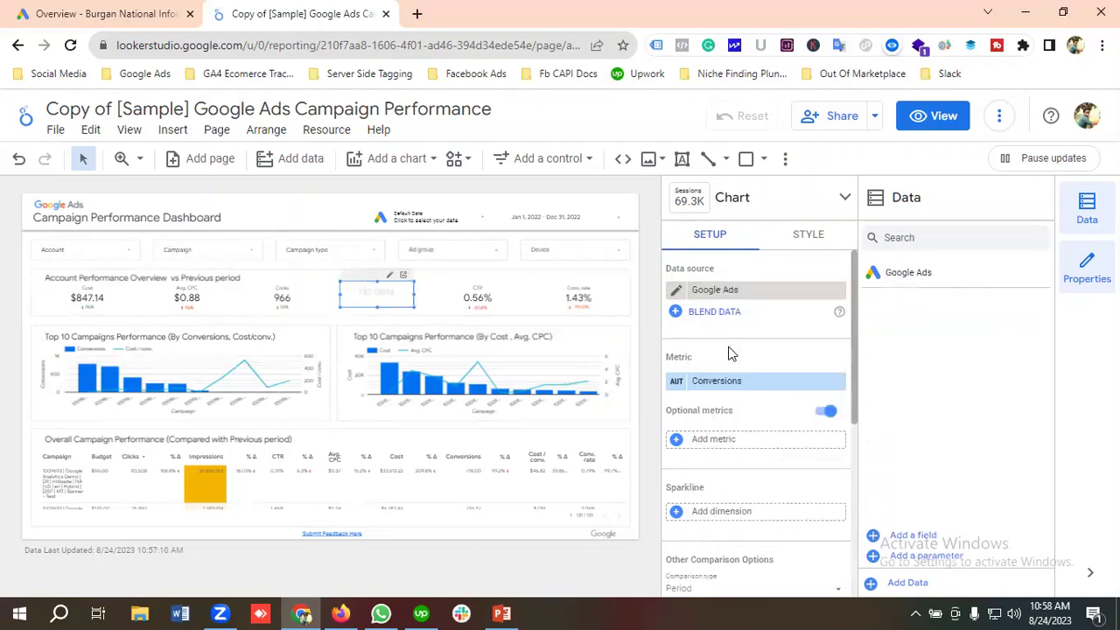
click(490, 300)
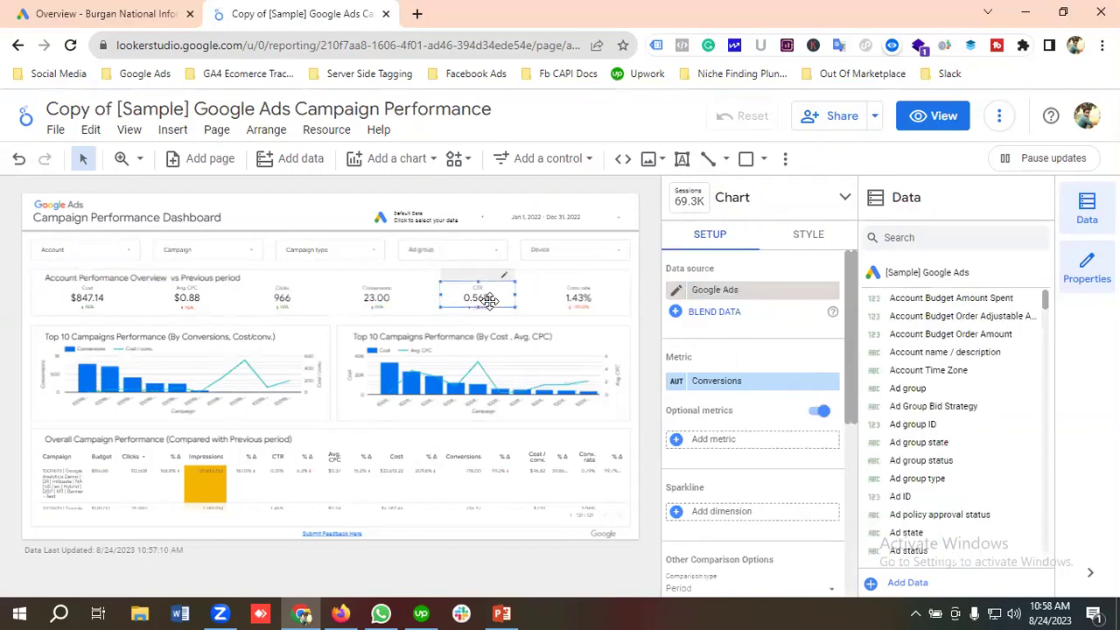
click(724, 299)
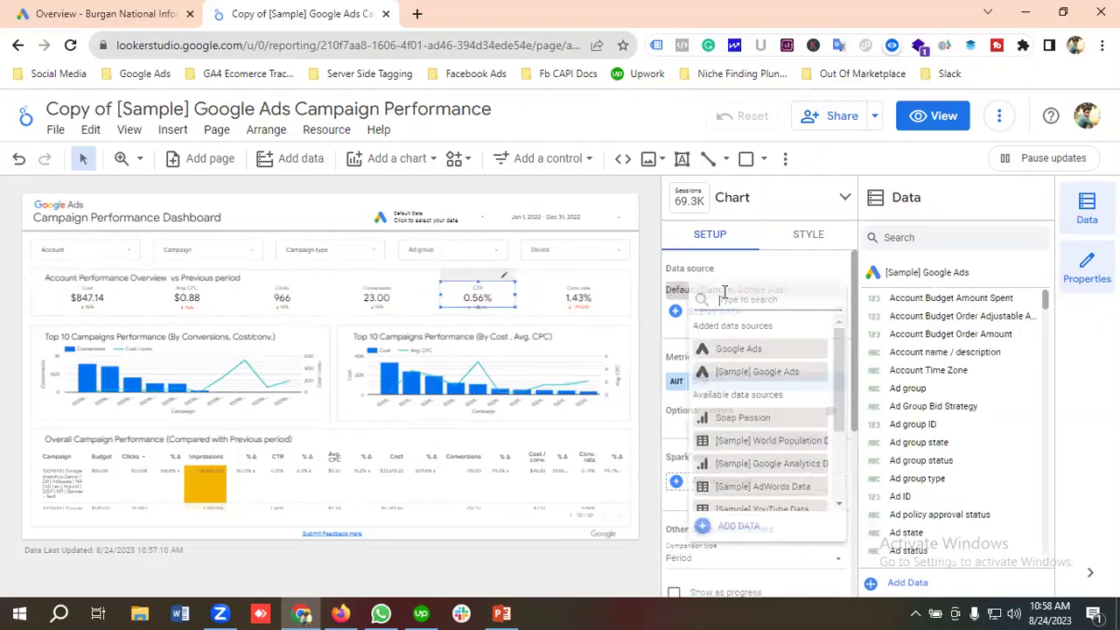
click(728, 343)
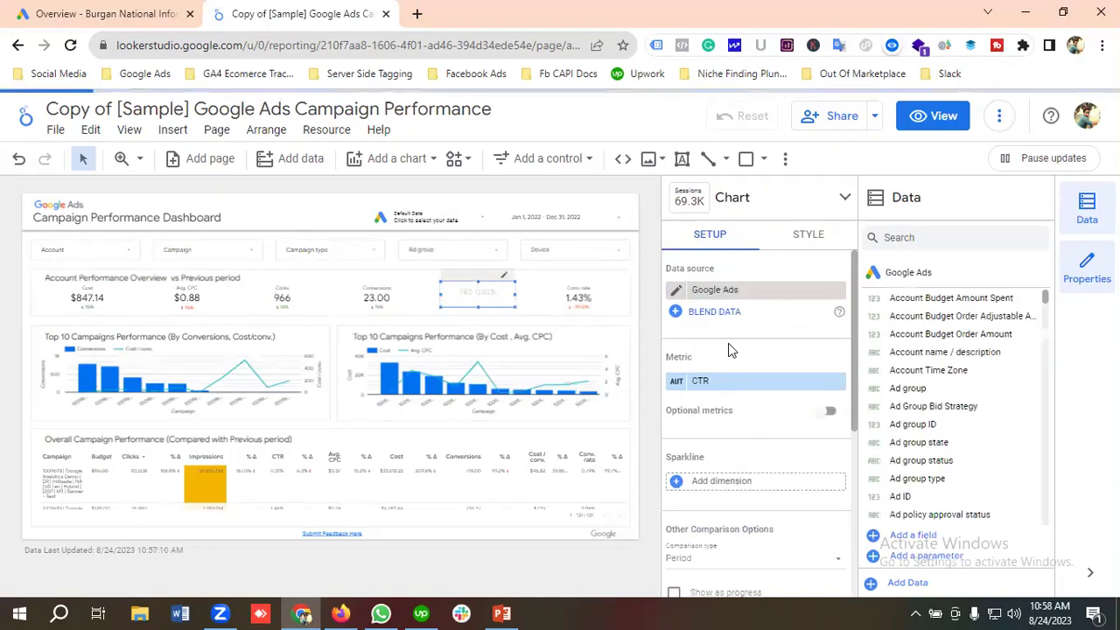
click(582, 300)
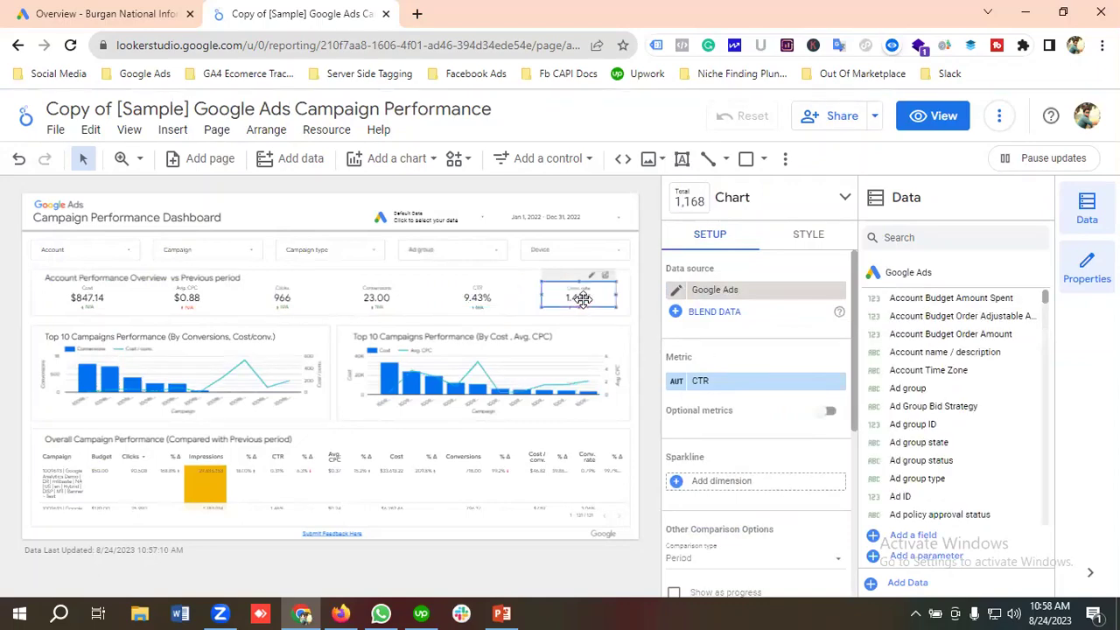
click(723, 298)
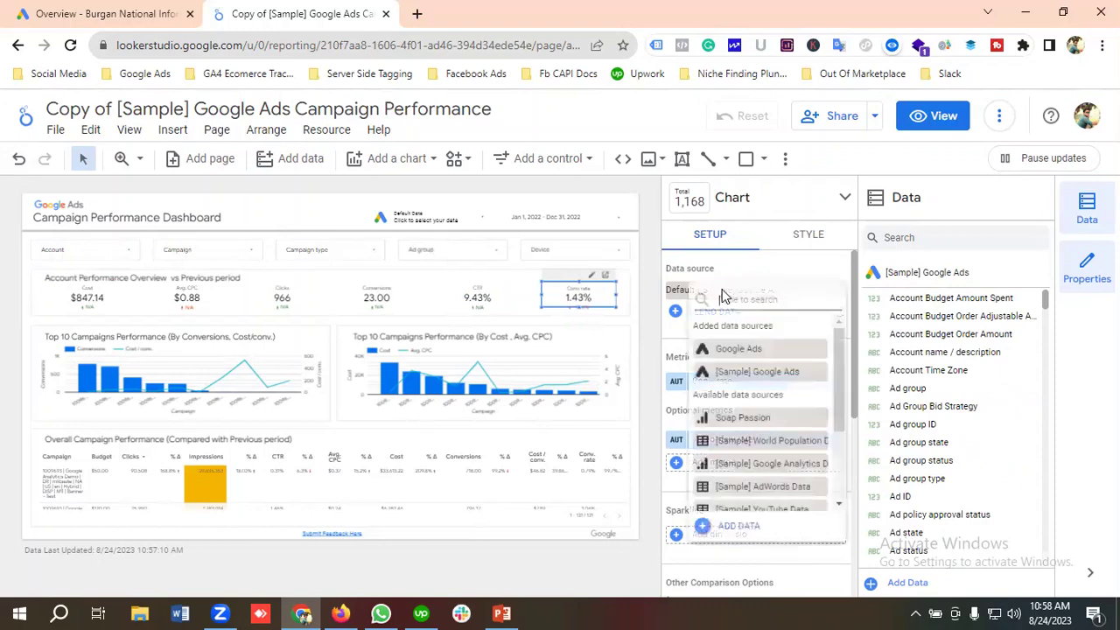
click(736, 350)
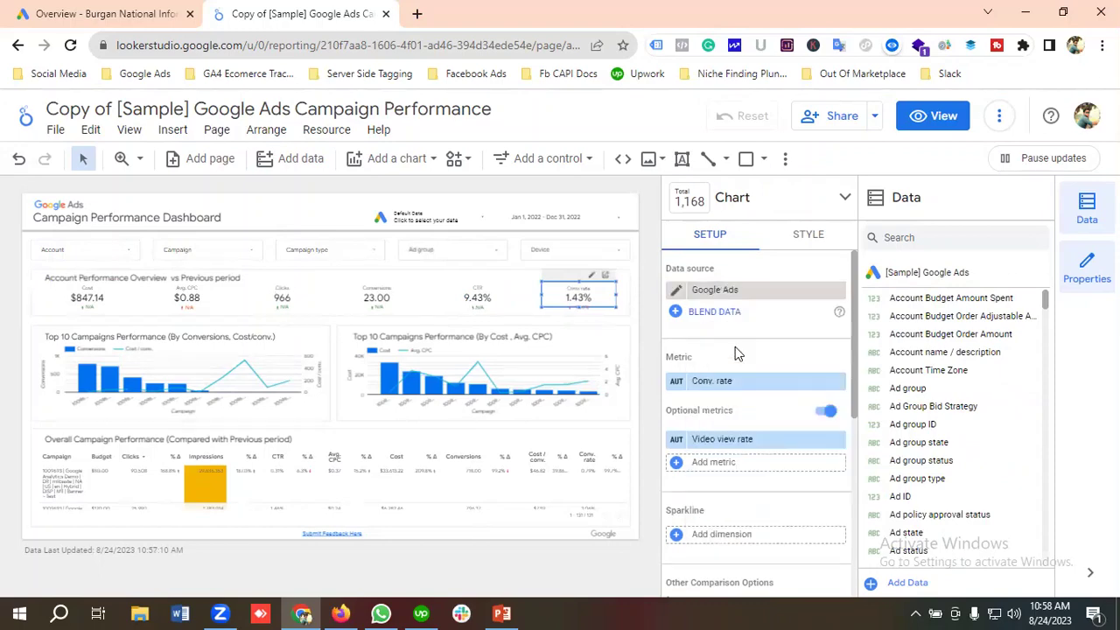
click(139, 359)
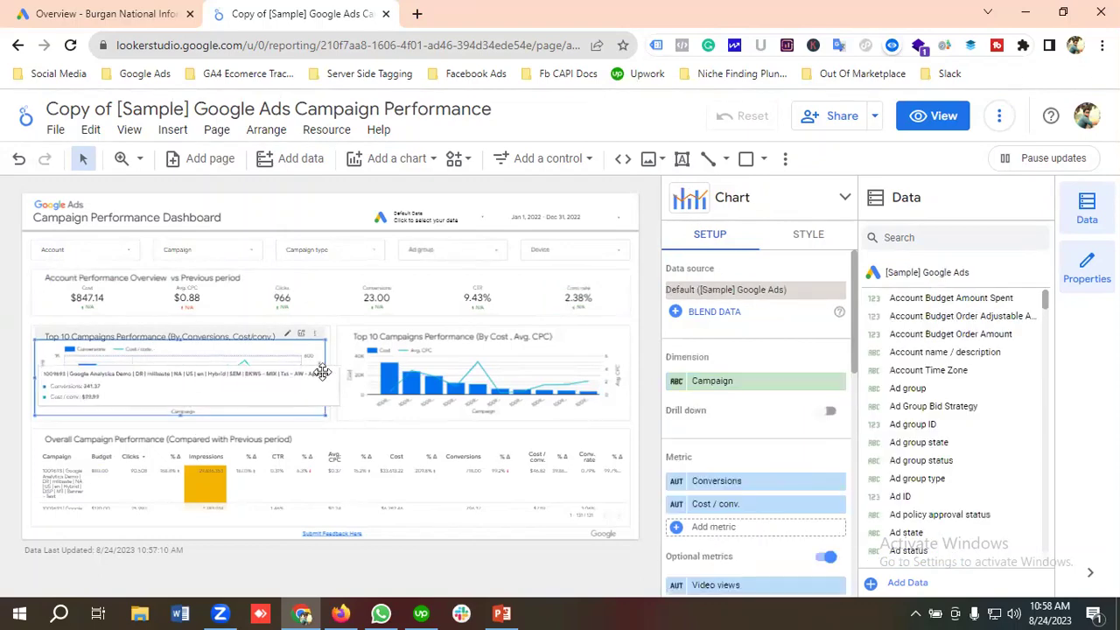
Point both Top 10 Campaigns charts, by conversions and by cost, at the Google Ads data source.
click(730, 290)
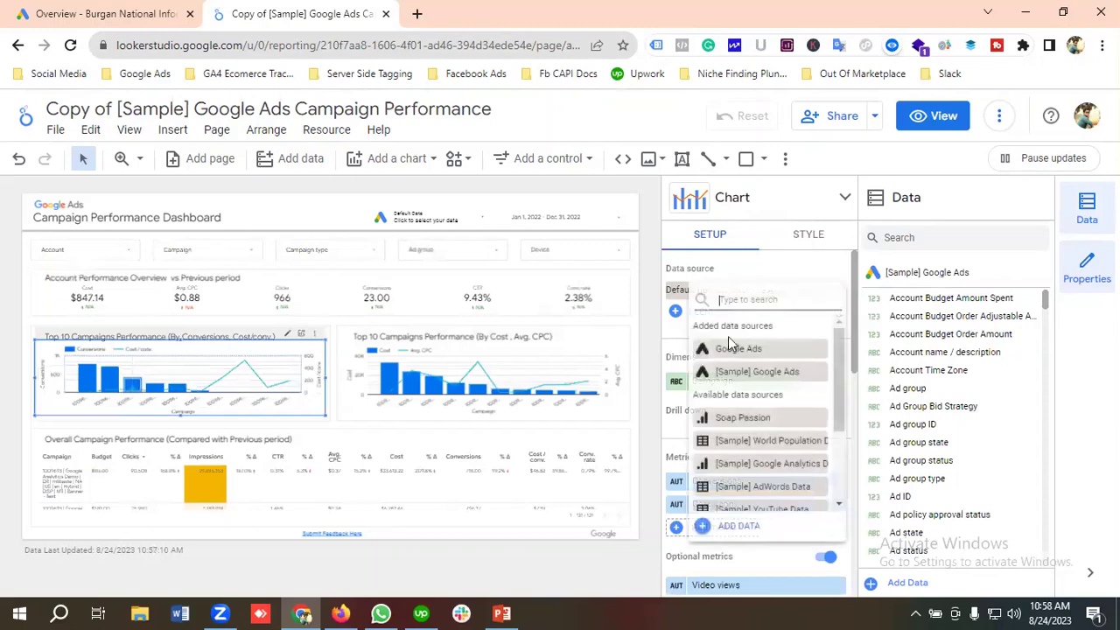
click(733, 350)
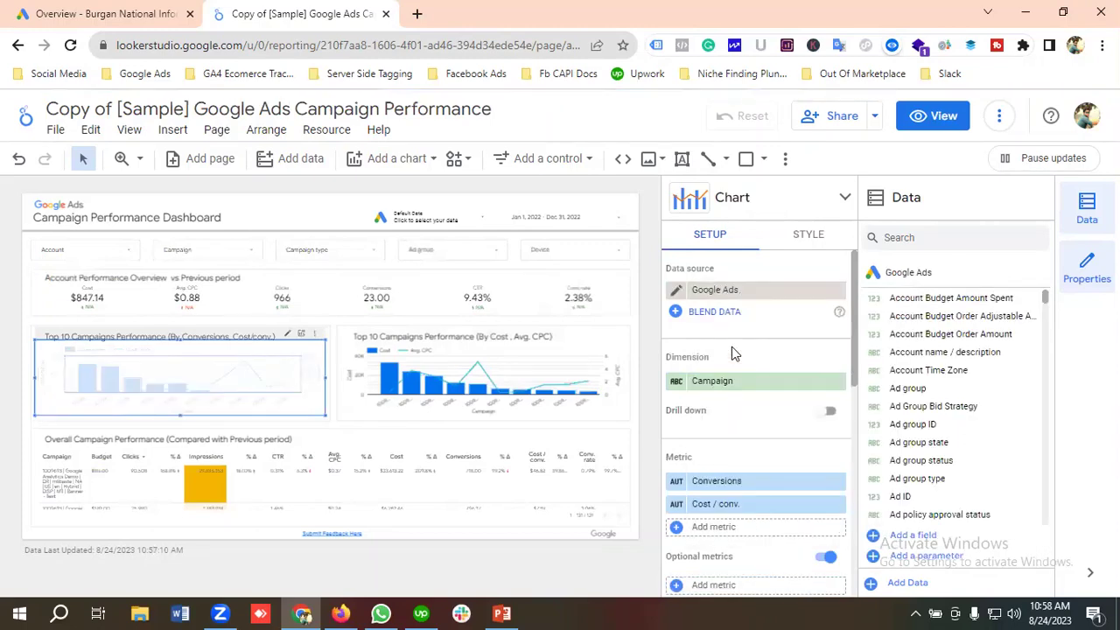
click(442, 372)
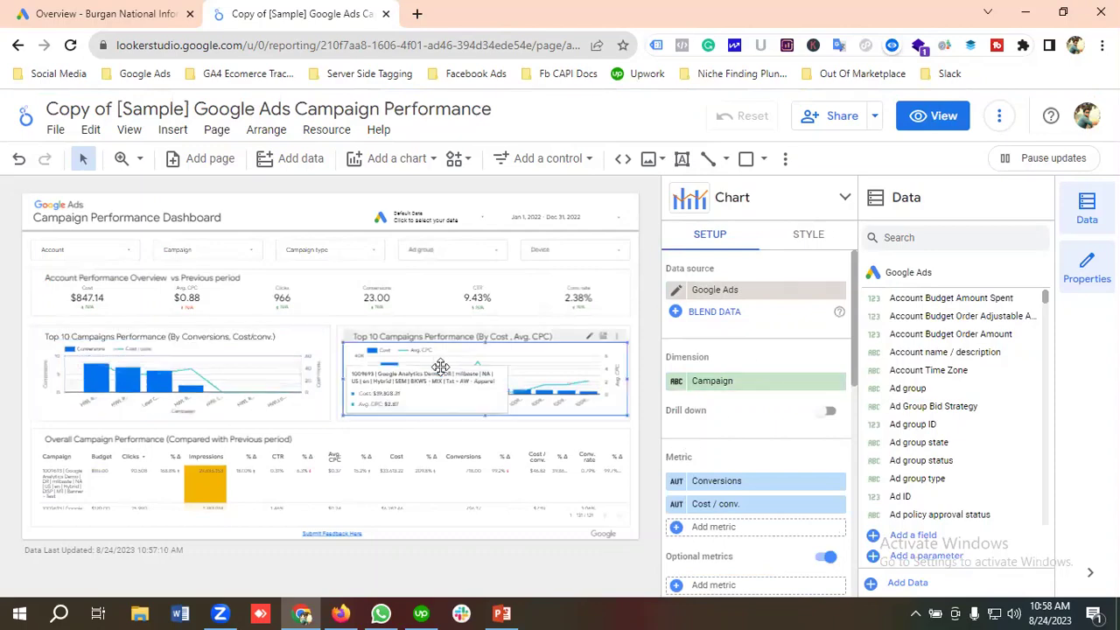
click(740, 289)
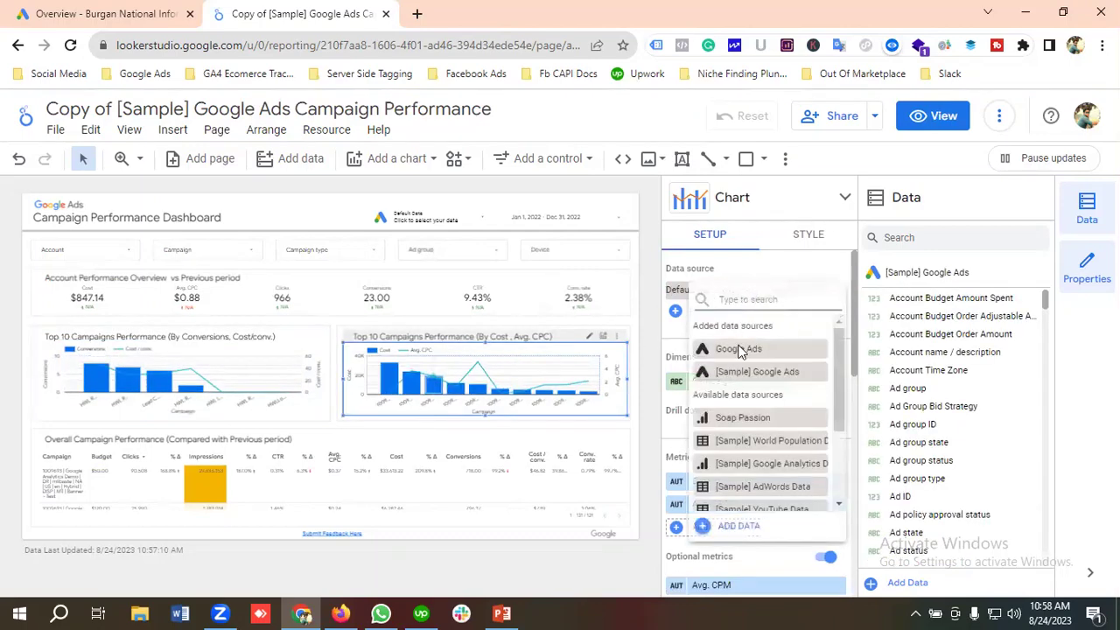
click(738, 349)
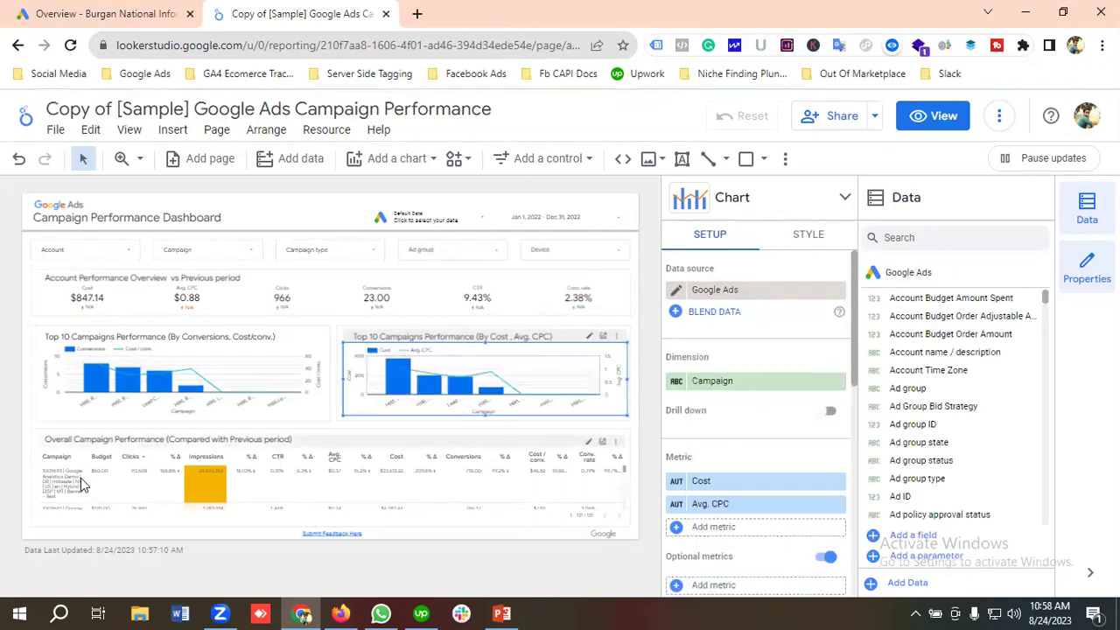
click(138, 475)
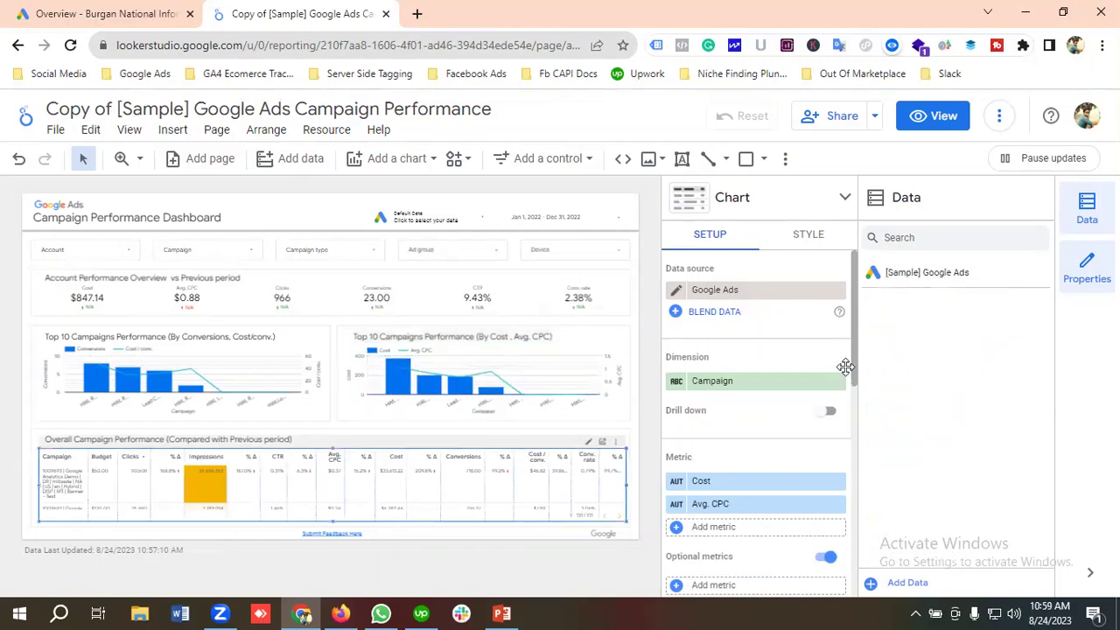
Switch the Overall Campaign Performance table to Google Ads data and preview the report in view mode.
click(729, 291)
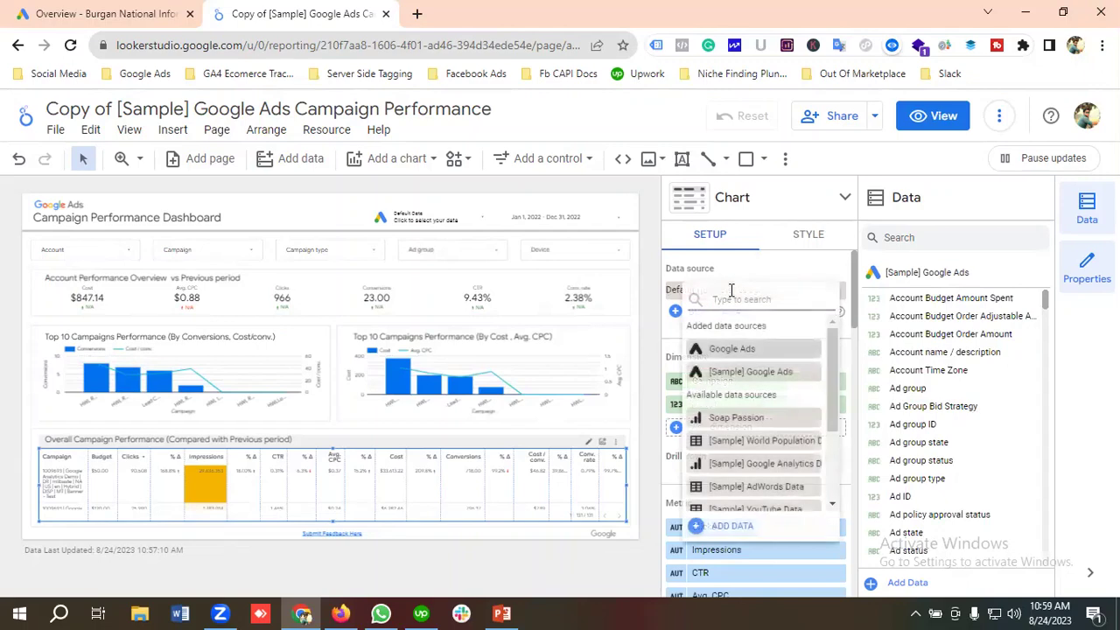
click(738, 349)
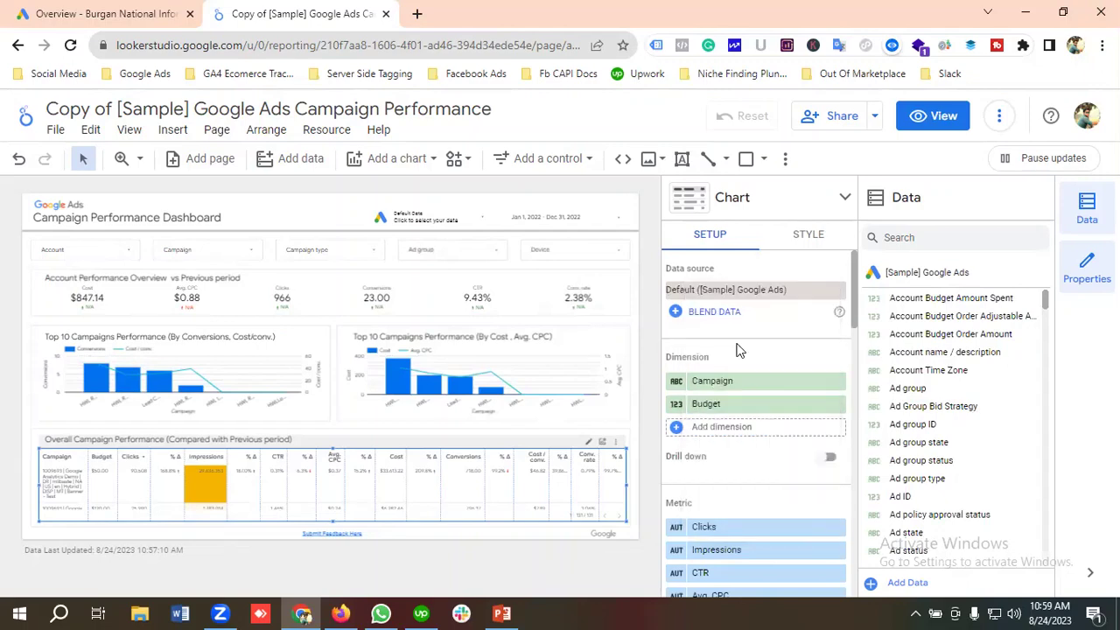
click(723, 292)
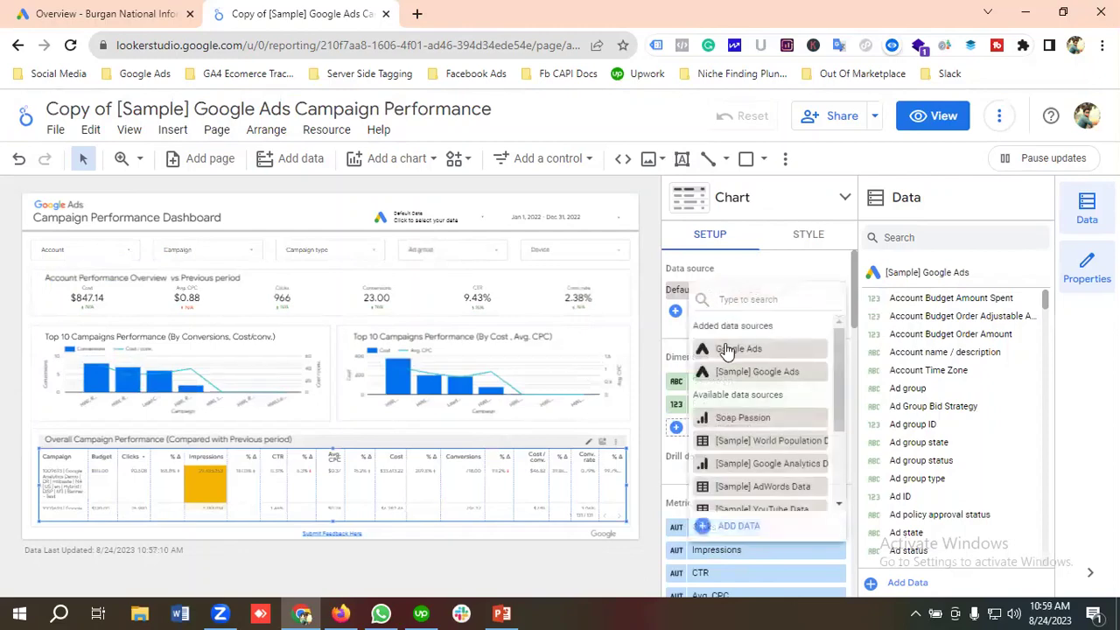
click(726, 349)
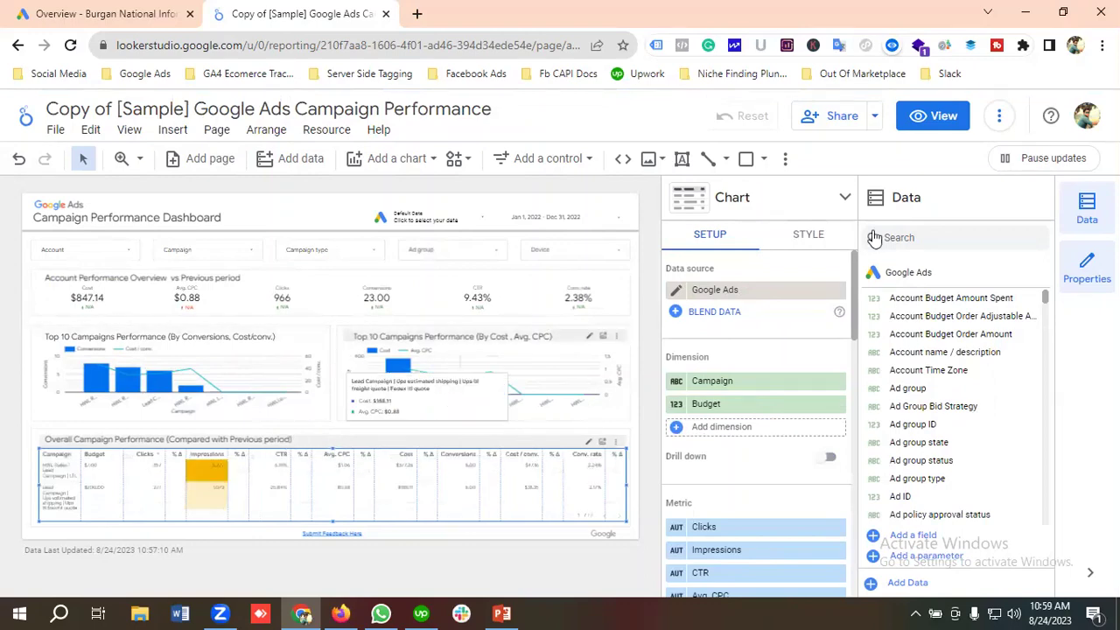
click(941, 123)
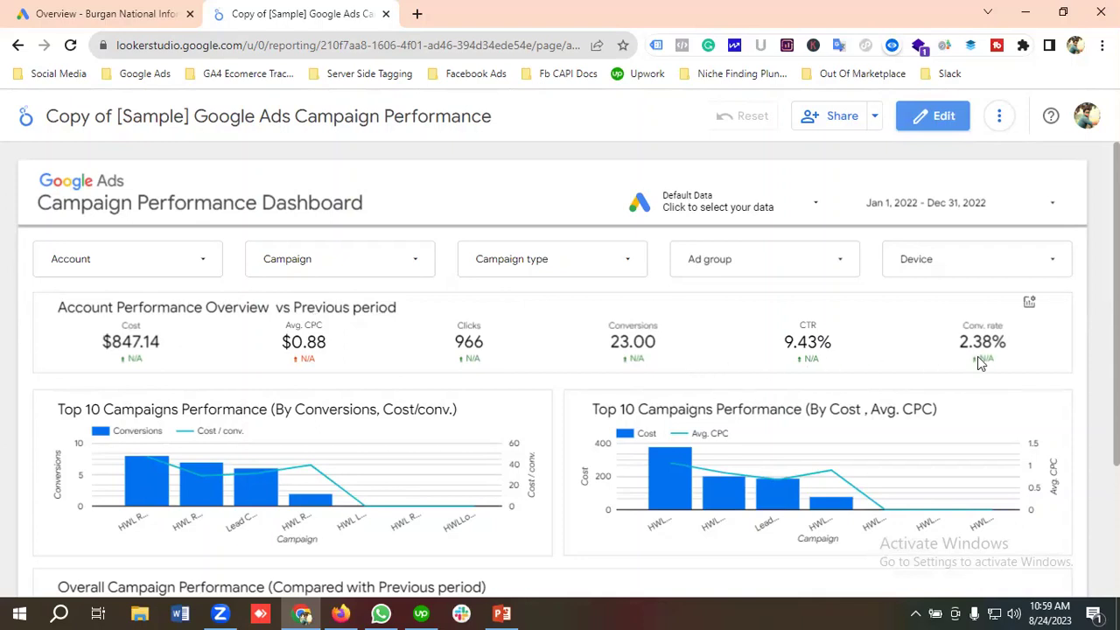
Scroll through the dashboard's real figures and campaign table, then bring up the Share dialog.
scroll(94, 356, down, 1)
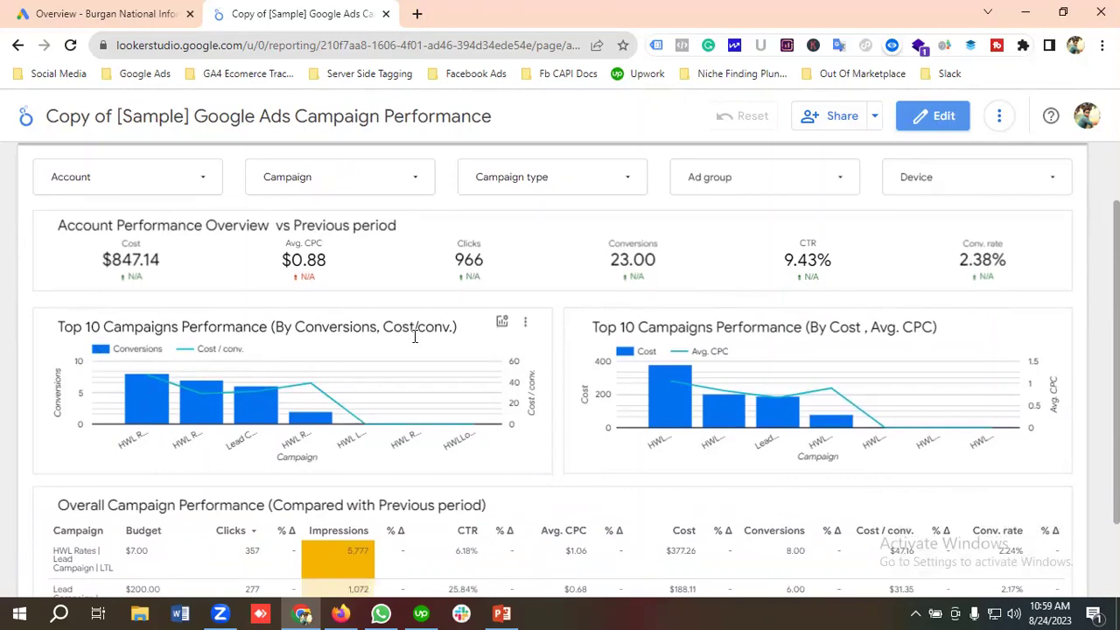
scroll(51, 365, down, 1)
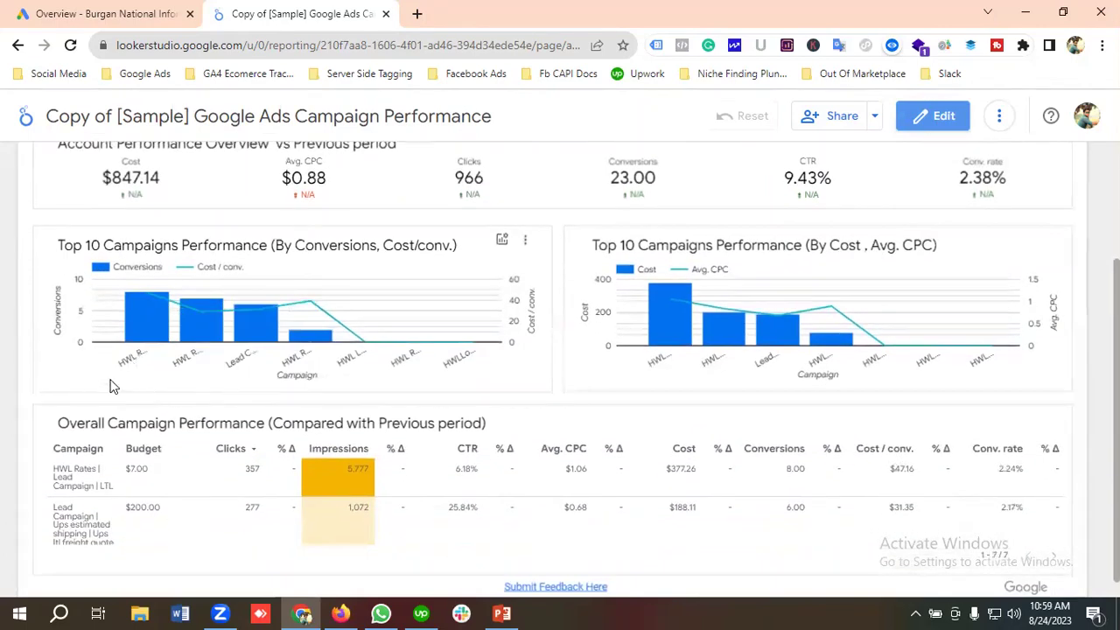
mouse_move(136, 341)
scroll(192, 517, up, 2)
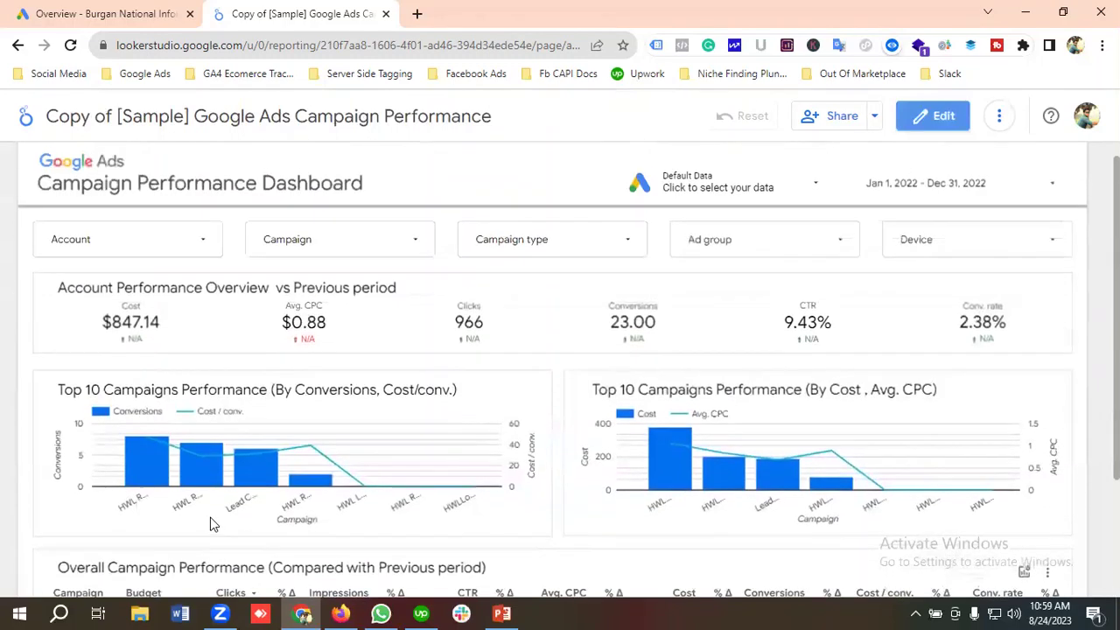
scroll(351, 443, down, 2)
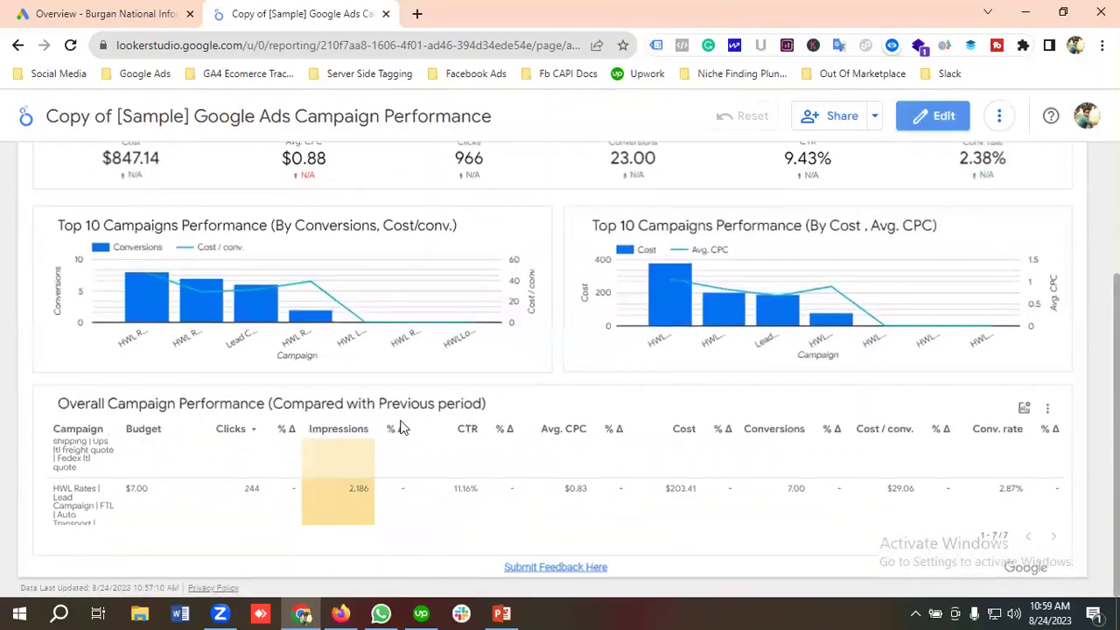
scroll(161, 503, up, 2)
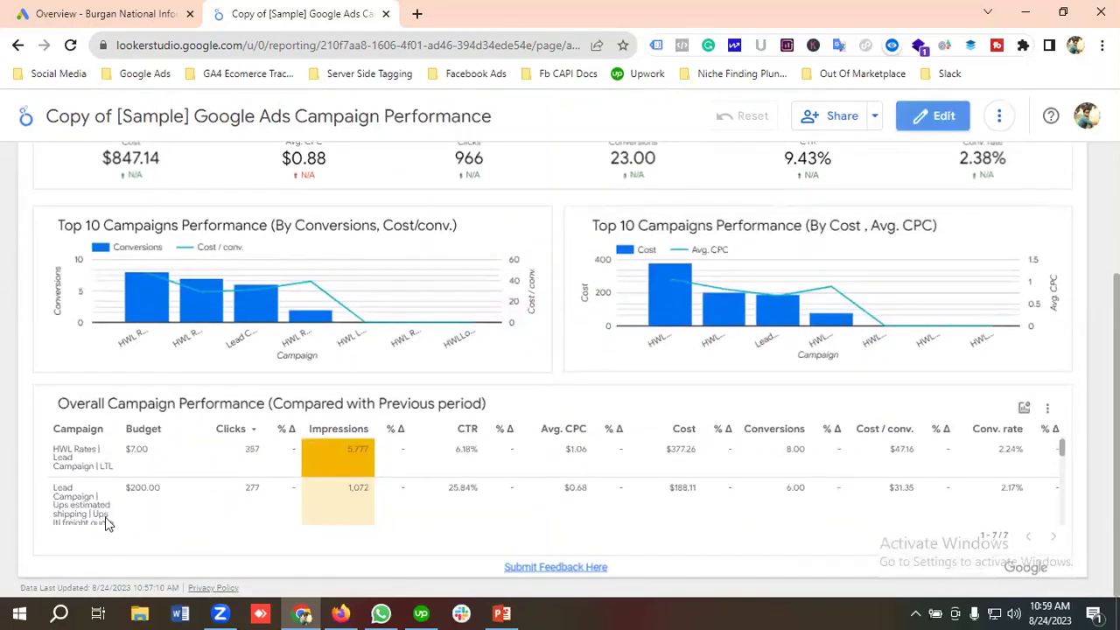
scroll(106, 522, up, 2)
scroll(120, 530, down, 2)
scroll(293, 488, down, 3)
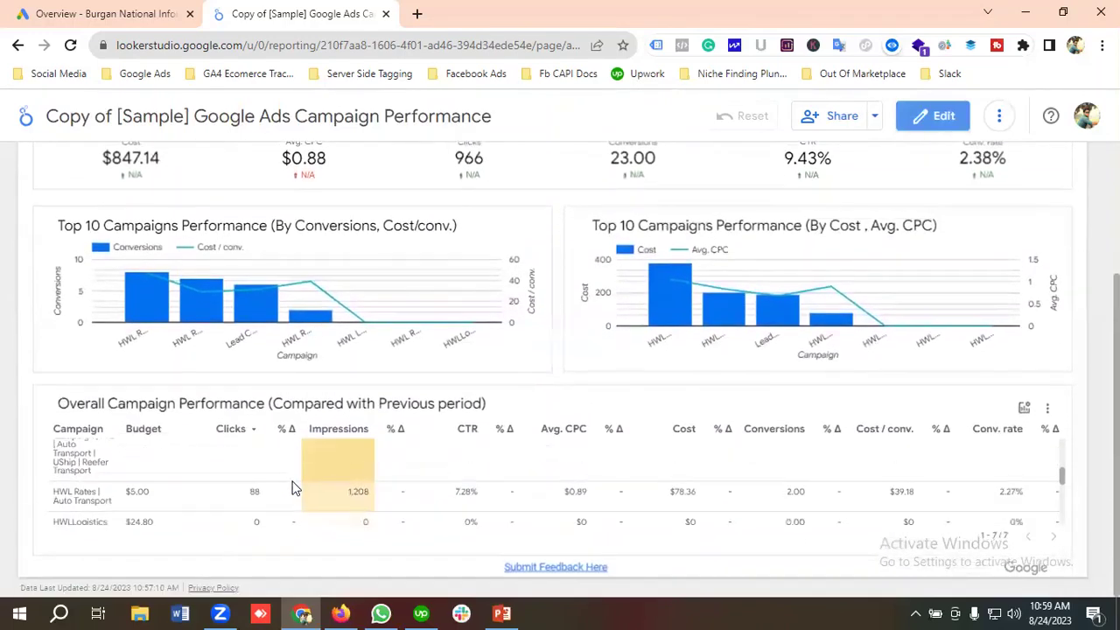
scroll(293, 489, down, 3)
scroll(495, 497, up, 5)
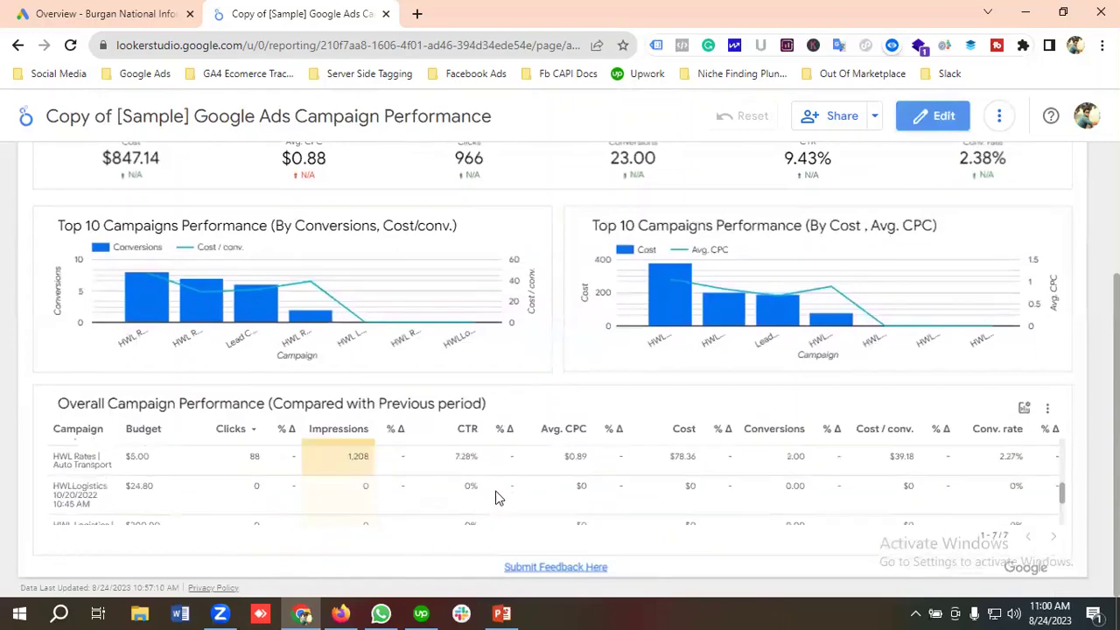
scroll(752, 429, up, 3)
click(840, 116)
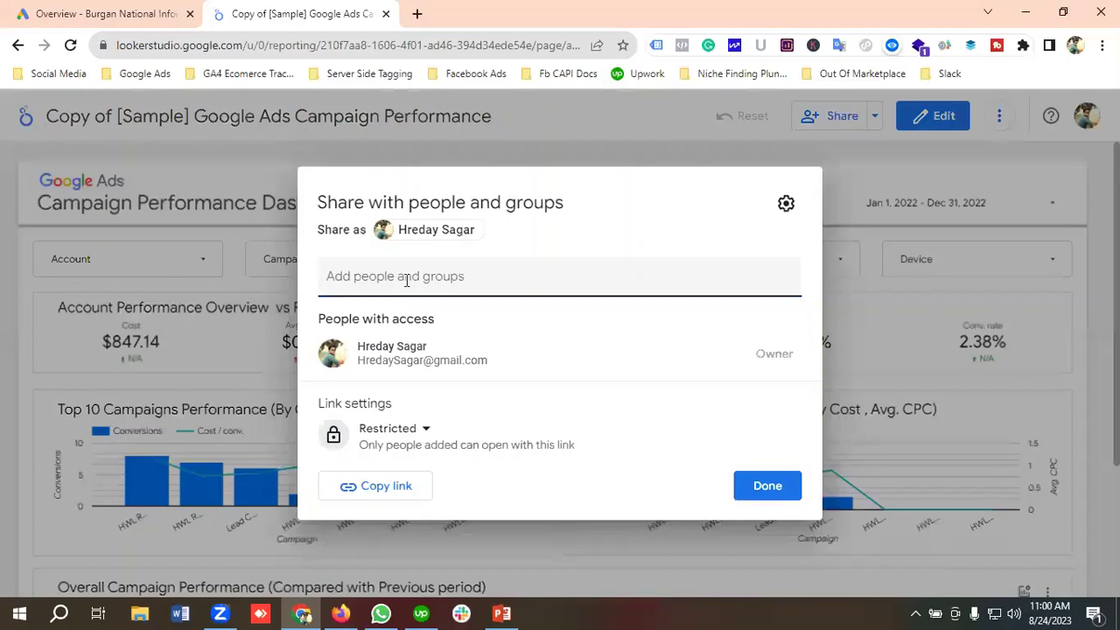
Share the report with a contact found by name, keeping Viewer access, and send the invitation.
click(407, 276)
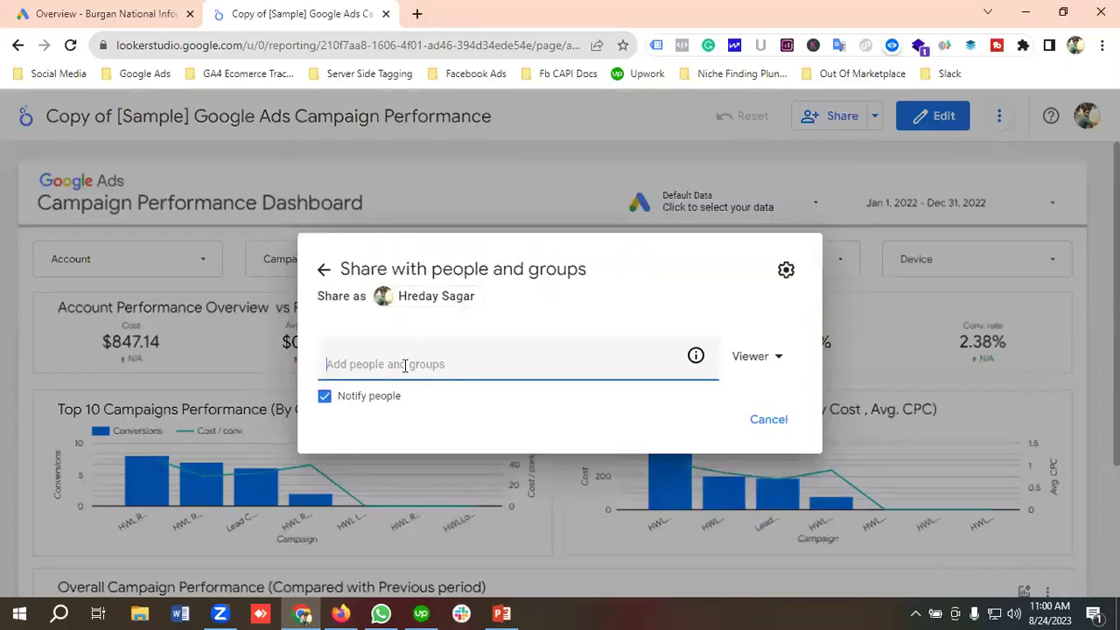
text(hre)
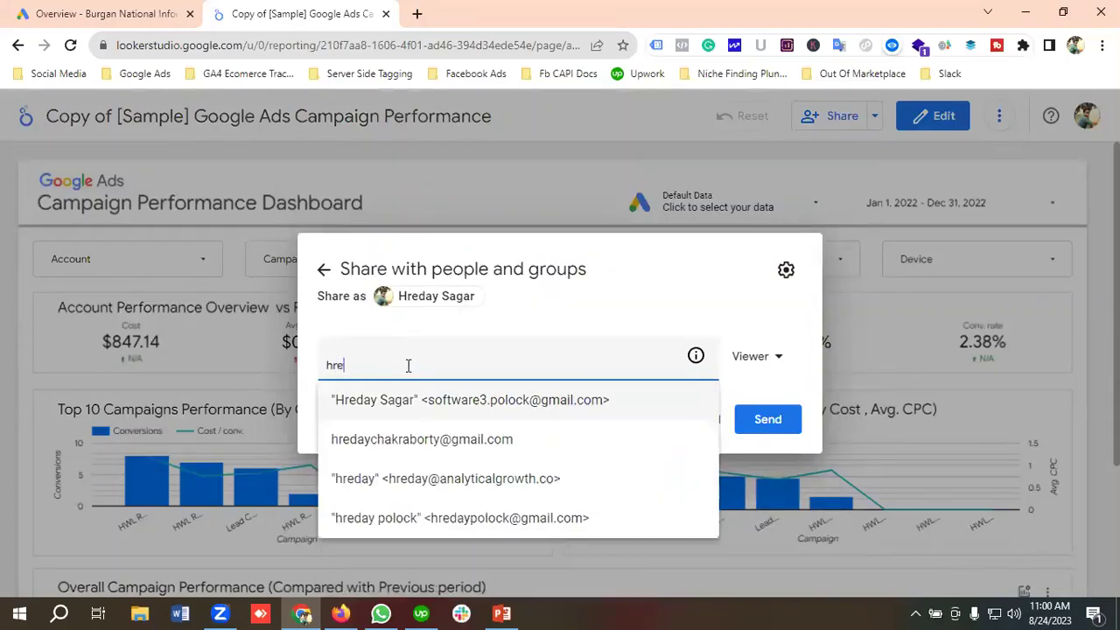
click(420, 439)
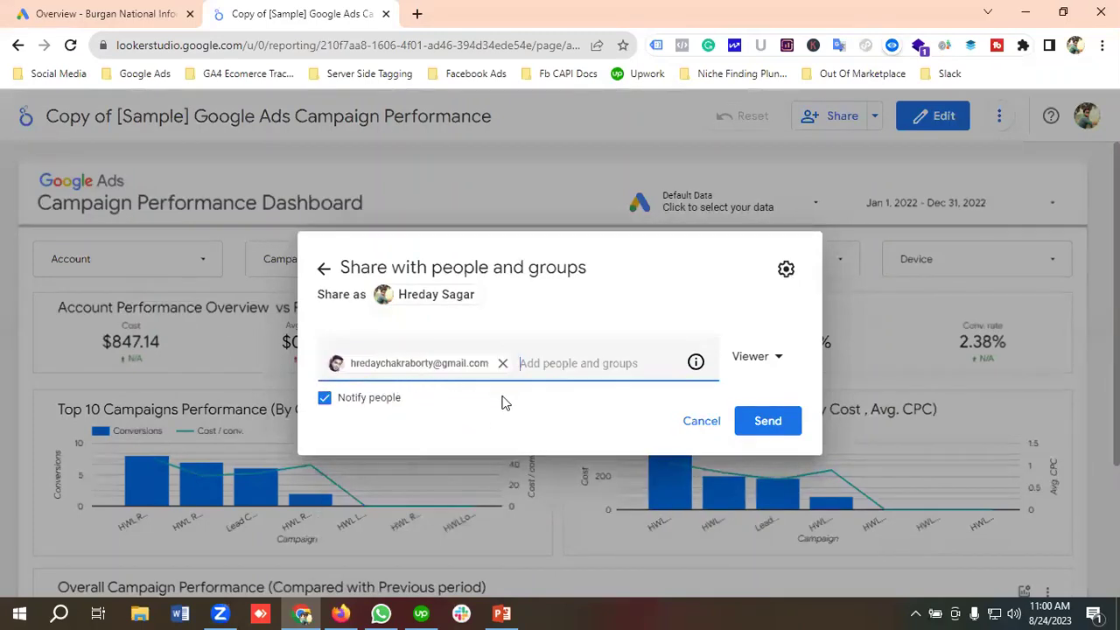
click(760, 358)
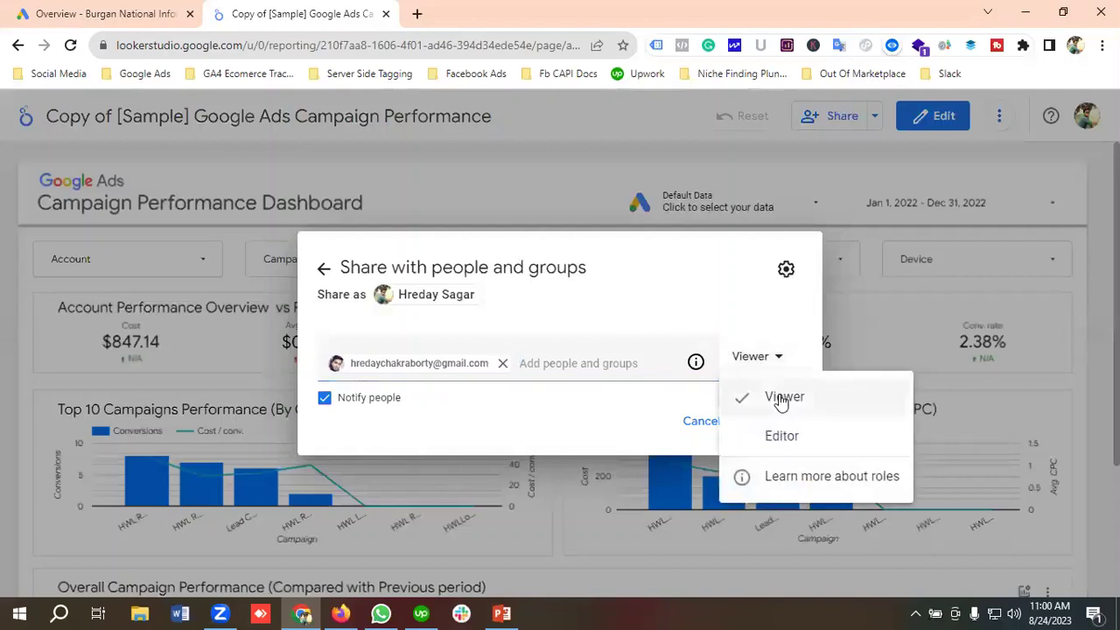
click(703, 290)
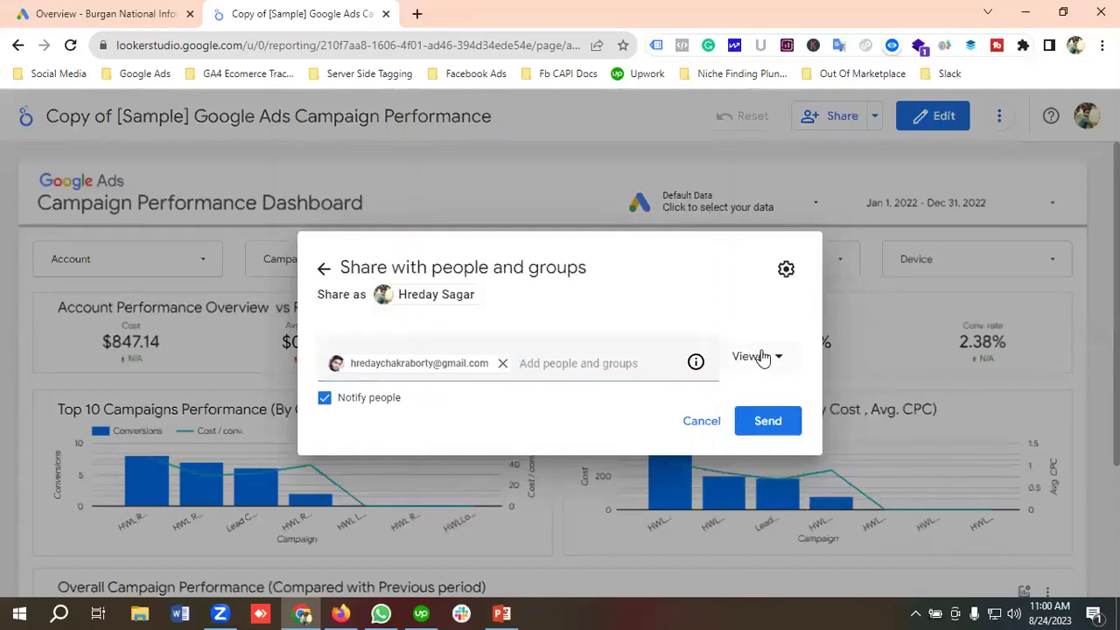
click(768, 422)
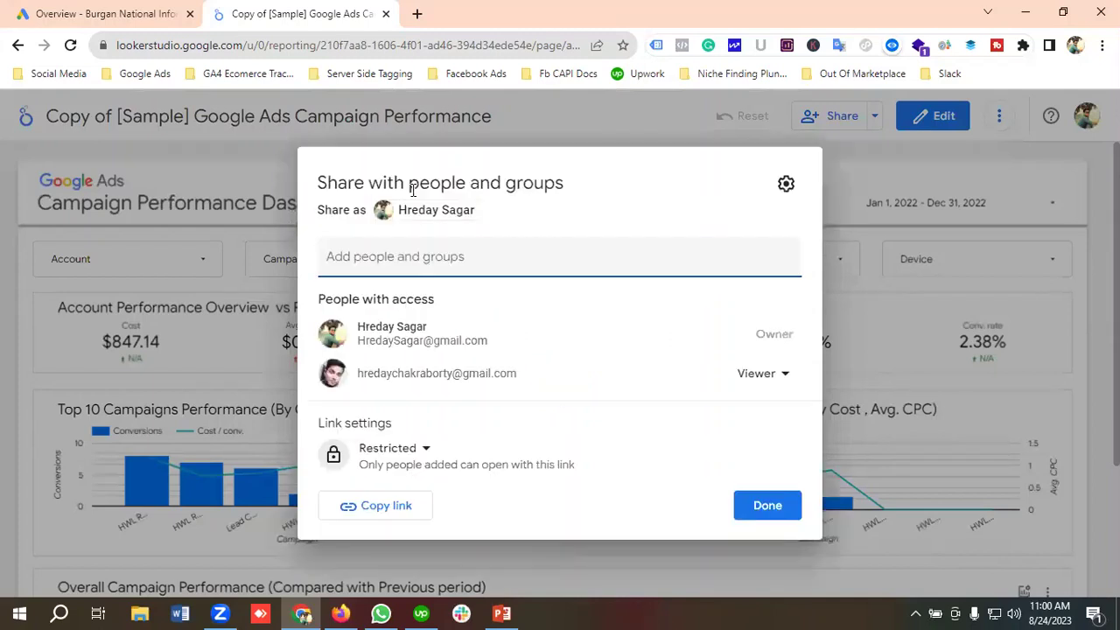
Change the report's link access from Restricted to Public and save it.
click(407, 457)
click(415, 565)
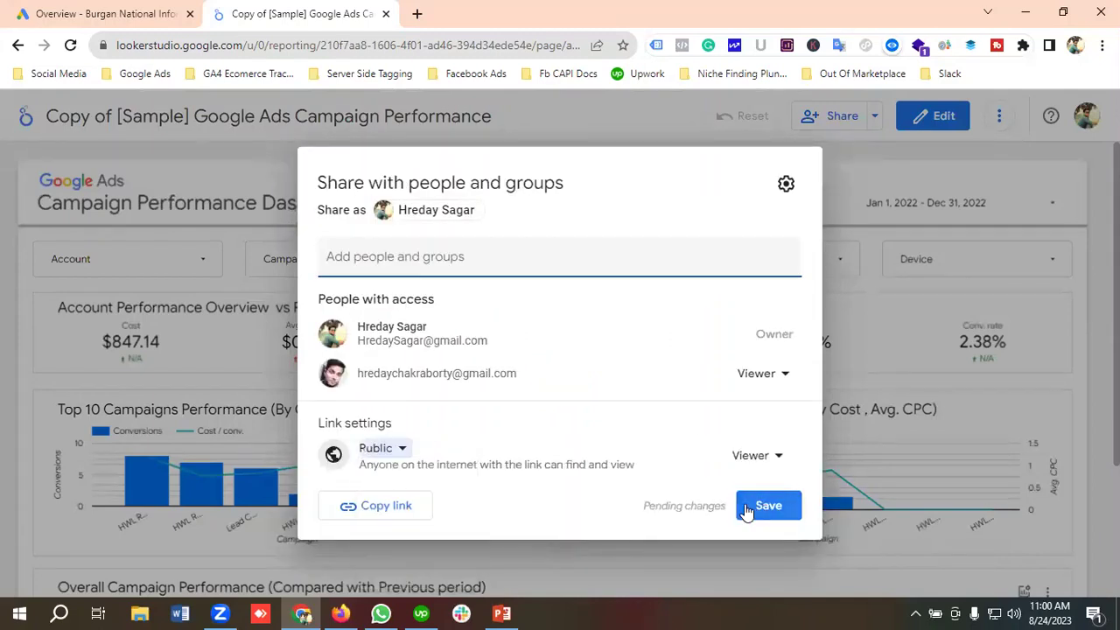
click(765, 512)
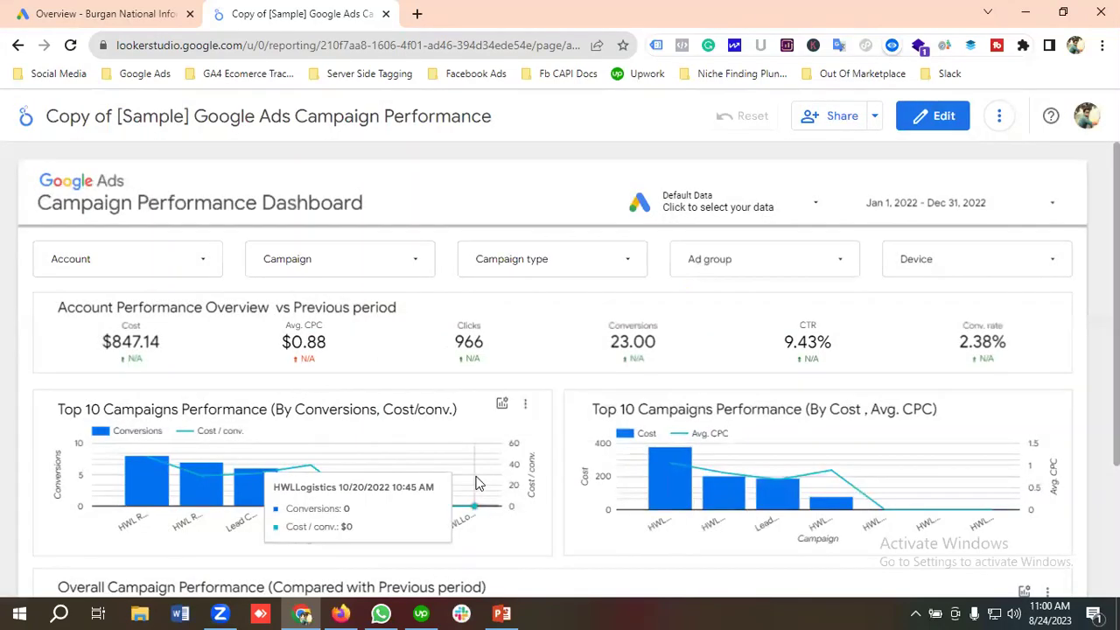
scroll(633, 365, down, 2)
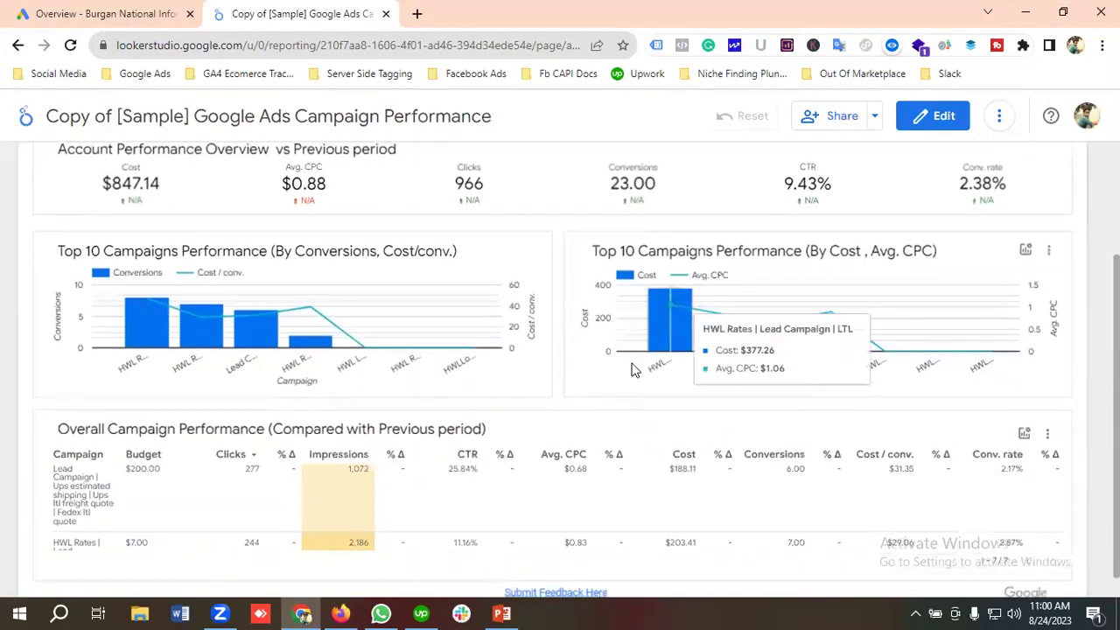
scroll(636, 372, up, 2)
scroll(636, 371, down, 2)
scroll(637, 372, up, 2)
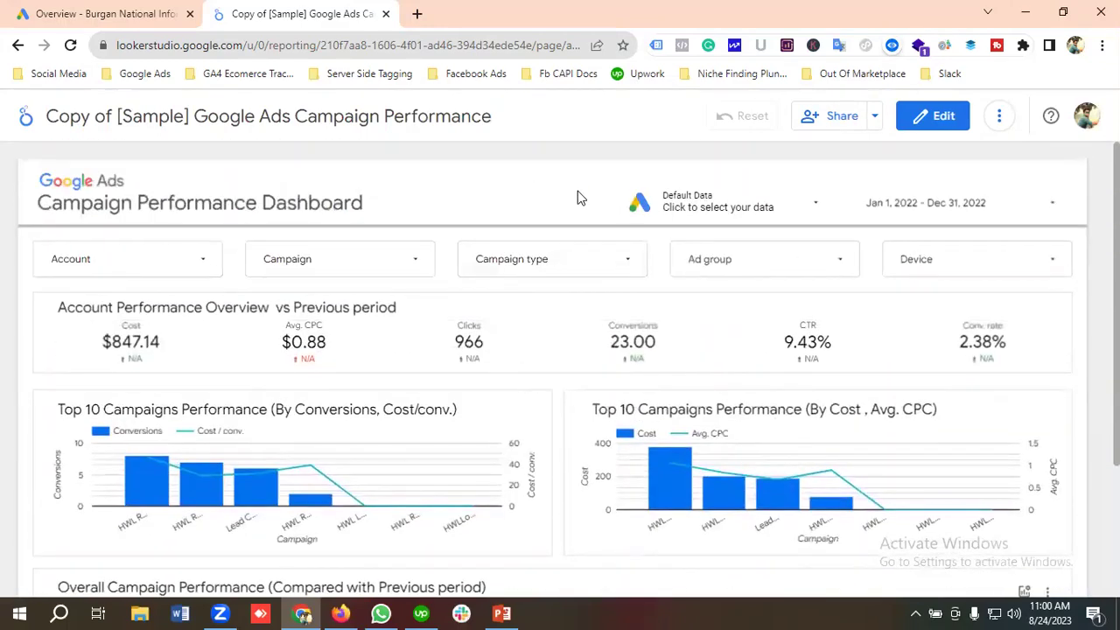
scroll(615, 343, down, 2)
scroll(615, 343, up, 3)
scroll(525, 208, down, 2)
scroll(525, 207, up, 2)
scroll(525, 207, down, 2)
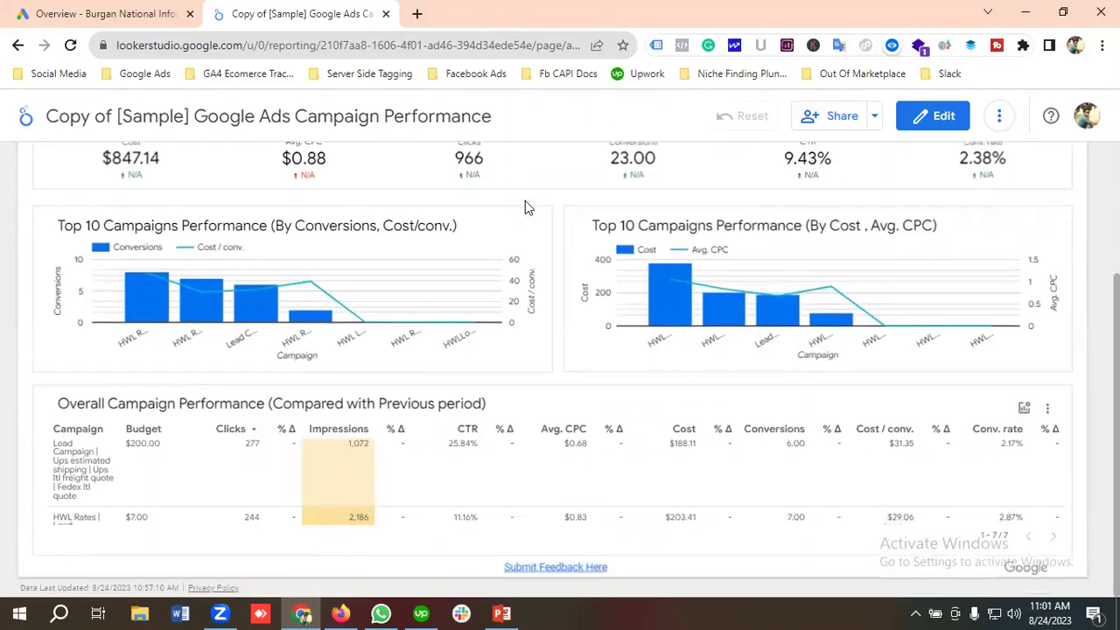
scroll(525, 207, up, 2)
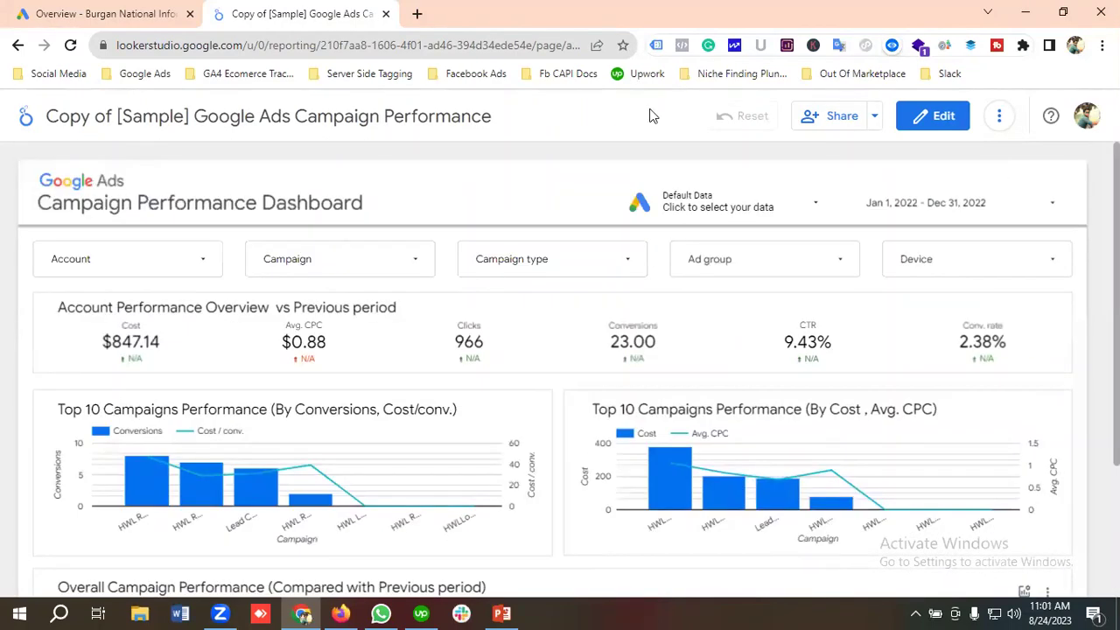